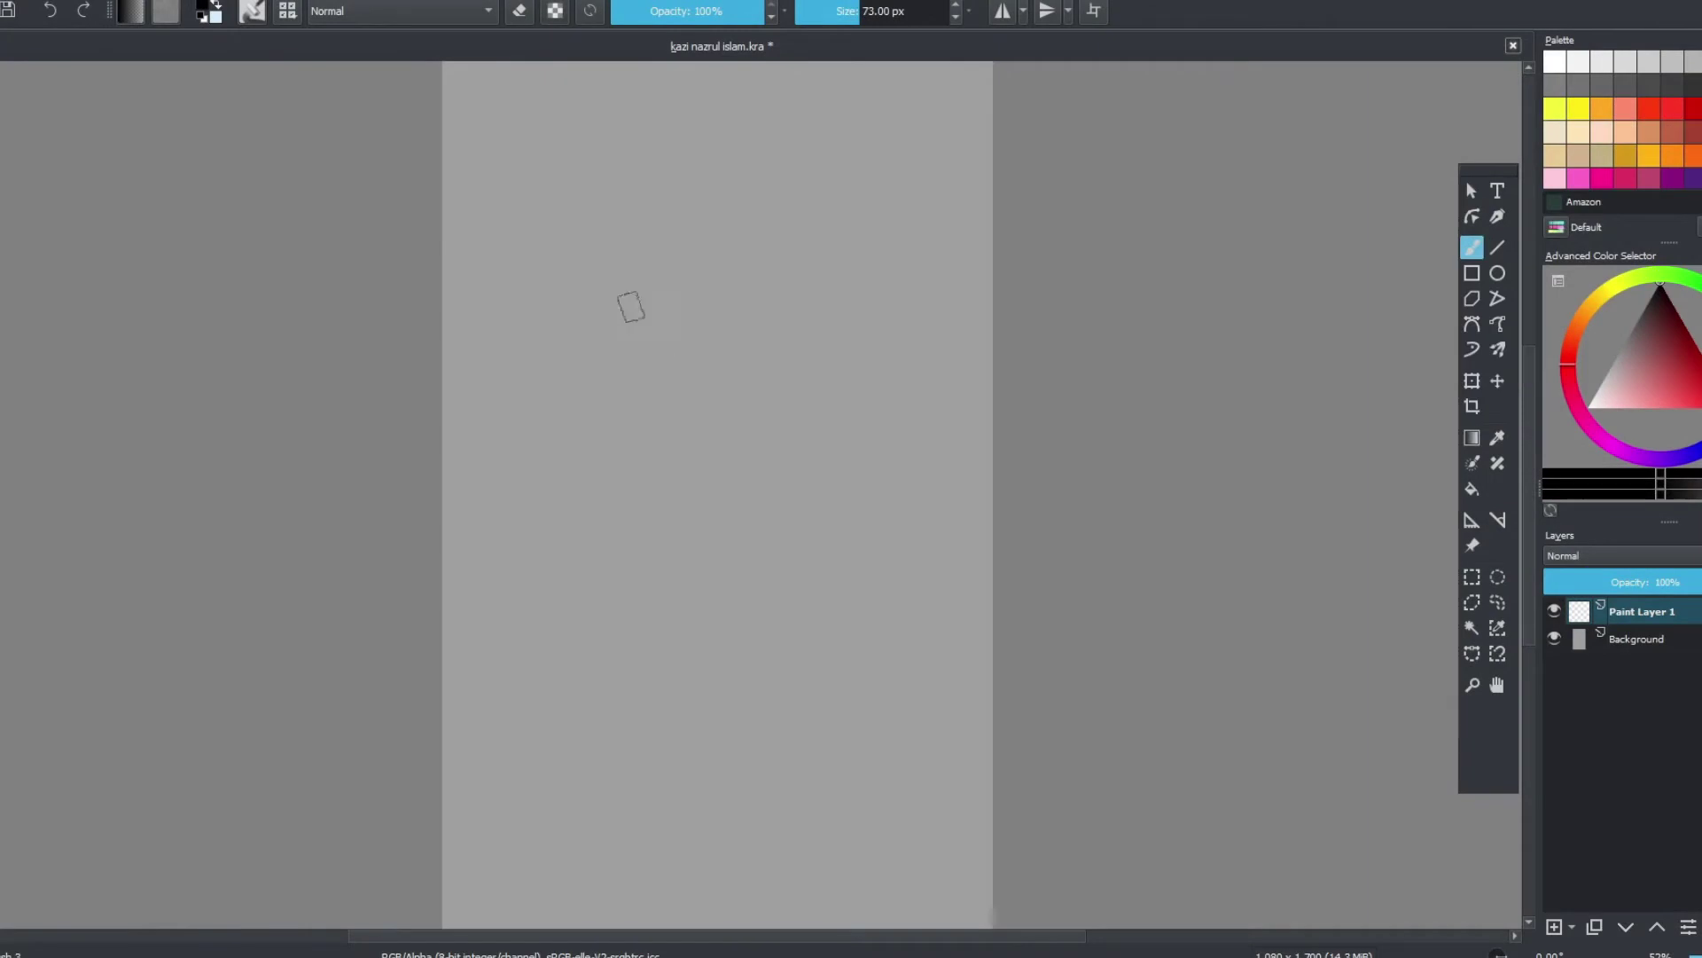
# - Paint one large dark textured stroke to block in the head and neck
pyautogui.moveTo(577, 338)
pyautogui.mouseDown()
pyautogui.moveTo(676, 272)
pyautogui.moveTo(709, 390)
pyautogui.moveTo(643, 661)
pyautogui.moveTo(674, 727)
pyautogui.moveTo(763, 497)
pyautogui.moveTo(736, 549)
pyautogui.moveTo(646, 475)
pyautogui.moveTo(684, 695)
pyautogui.moveTo(653, 513)
pyautogui.moveTo(714, 602)
pyautogui.mouseUp()
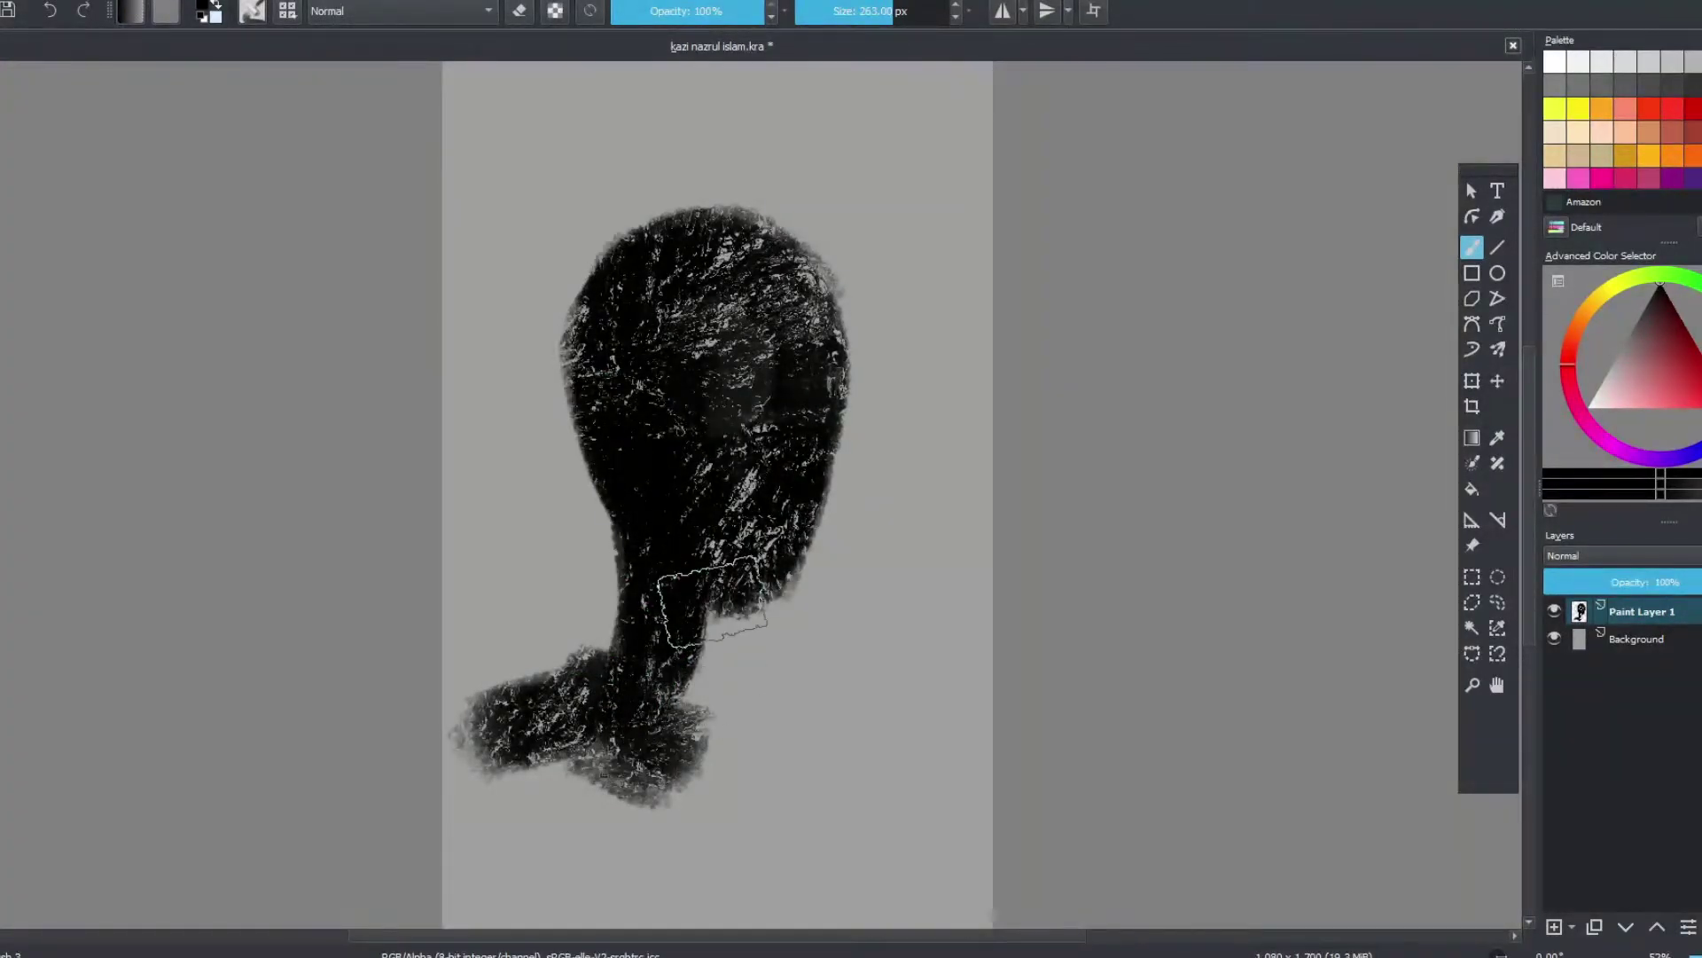
# - Erase to lighten the neck's right side, then widen the head with a ~103 px brush
pyautogui.press('e')
pyautogui.moveTo(736, 661); pyautogui.dragTo(791, 604)
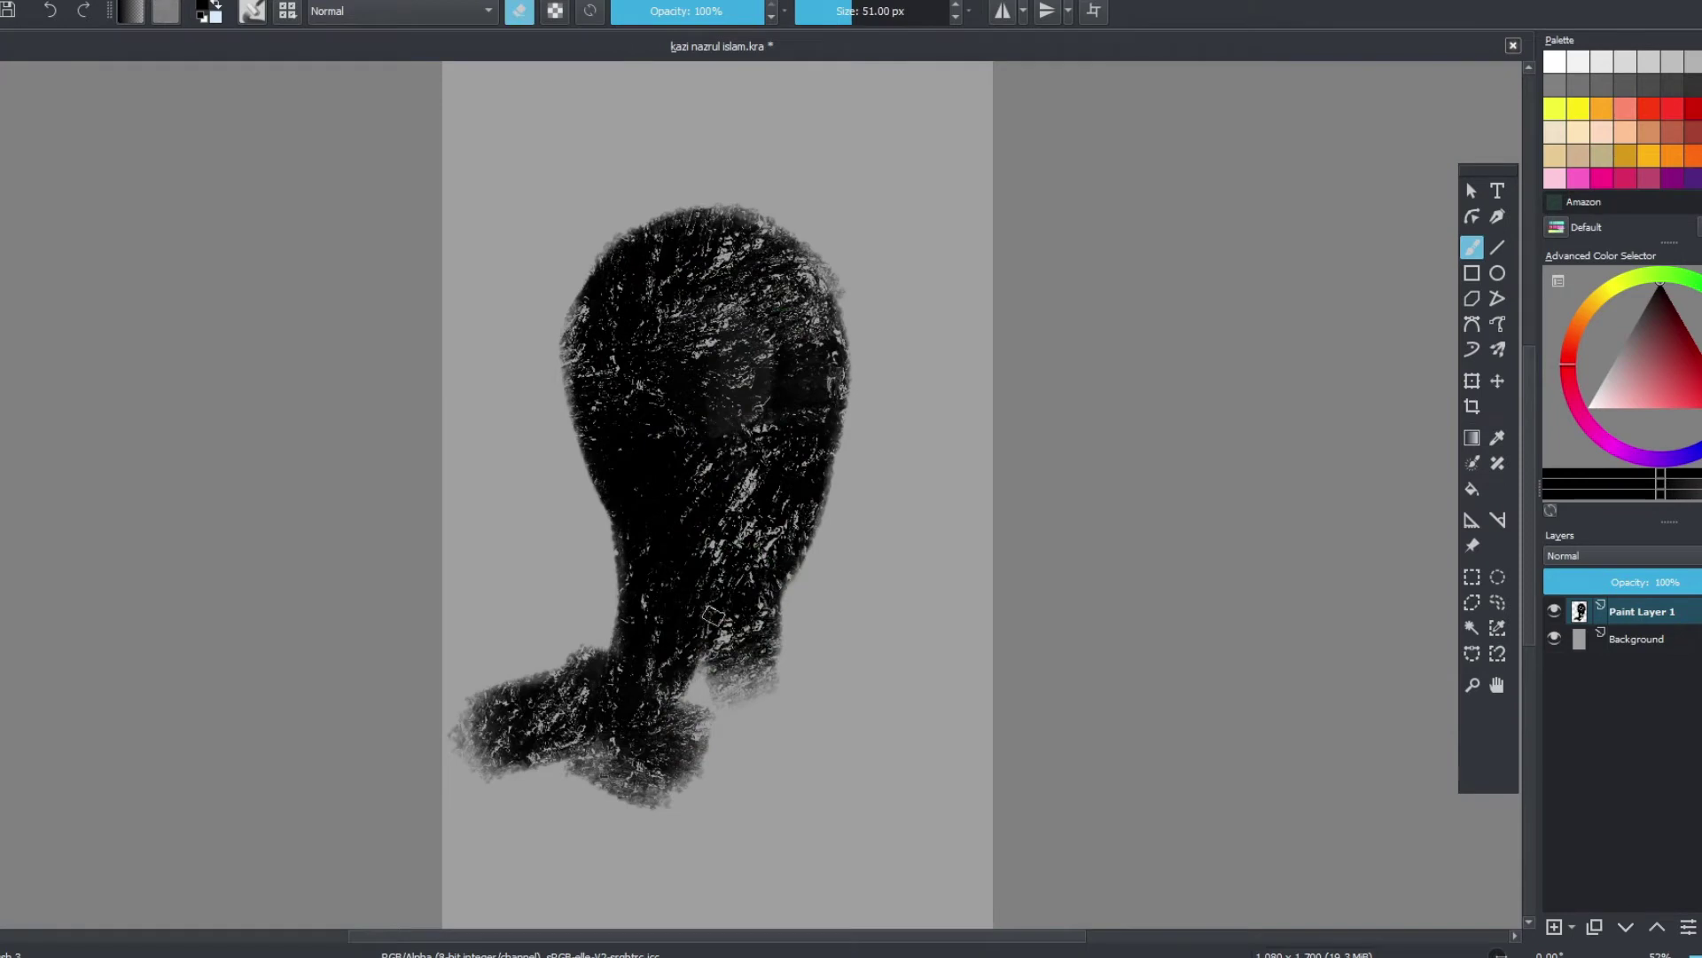
pyautogui.press('e')
pyautogui.press(']')
pyautogui.press(']')
pyautogui.press(']')
pyautogui.moveTo(733, 207)
pyautogui.mouseDown()
pyautogui.moveTo(815, 239)
pyautogui.moveTo(855, 328)
pyautogui.moveTo(864, 417)
pyautogui.moveTo(813, 460)
pyautogui.moveTo(803, 567)
pyautogui.moveTo(763, 678)
pyautogui.moveTo(627, 266)
pyautogui.moveTo(567, 284)
pyautogui.moveTo(597, 467)
pyautogui.moveTo(673, 506)
pyautogui.moveTo(603, 477)
pyautogui.mouseUp()
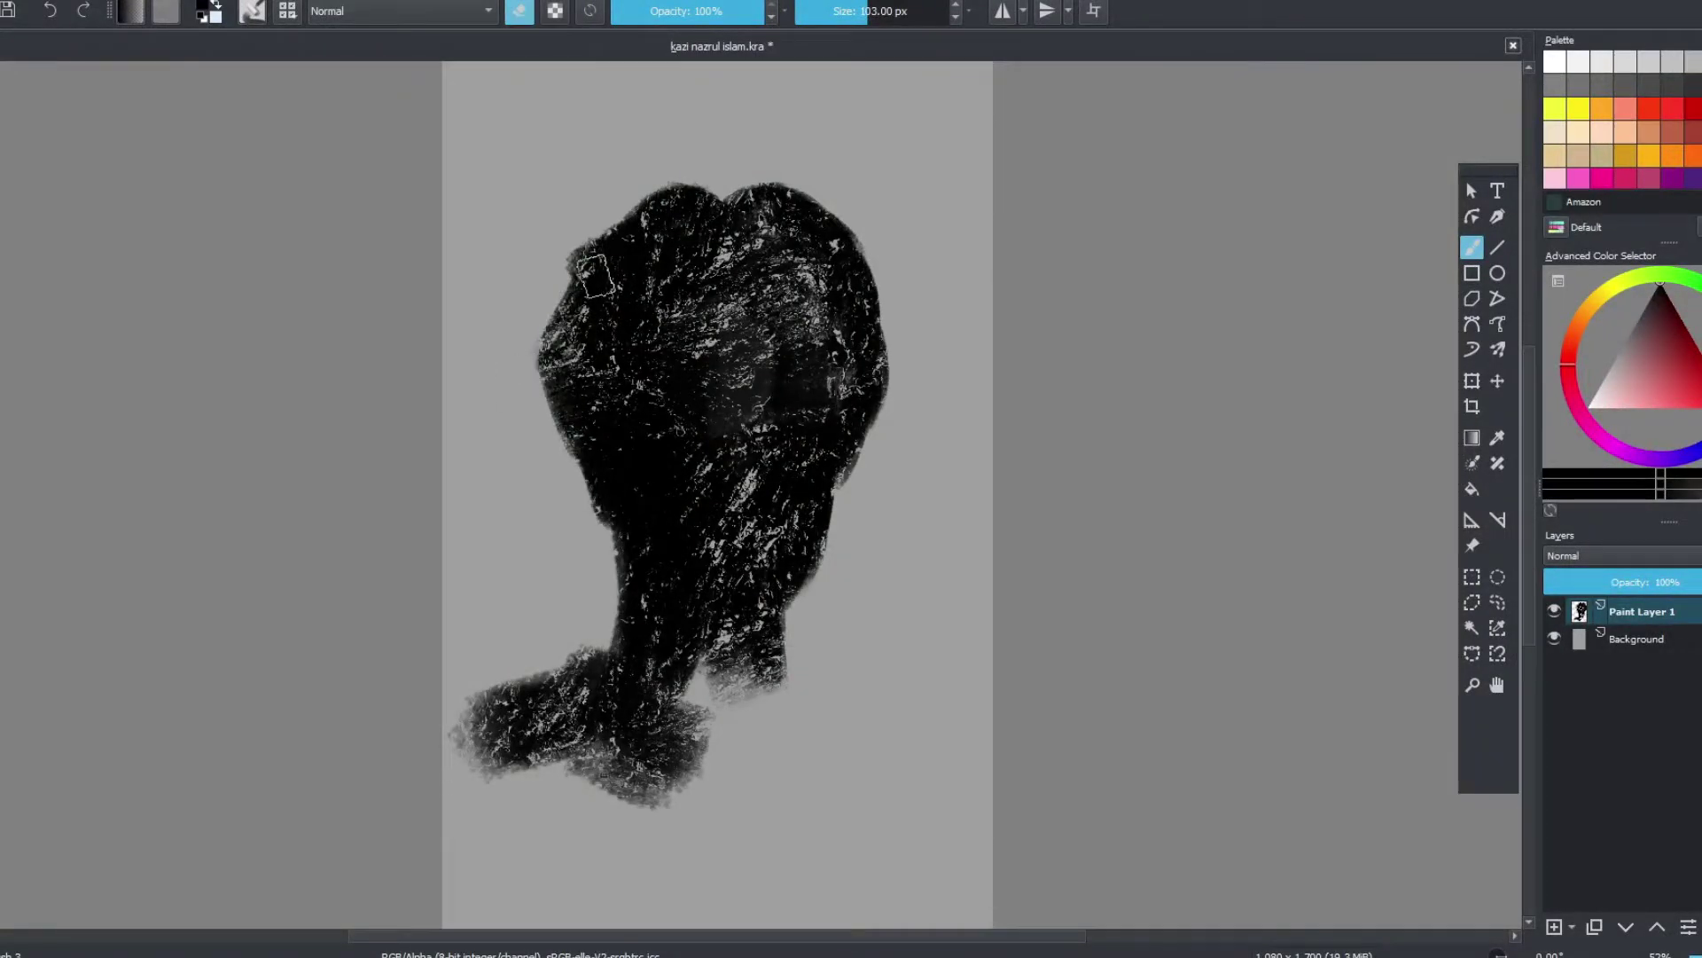
# - Paint a white face shape in the centre of the head
pyautogui.press('e')
pyautogui.press('x')
pyautogui.moveTo(718, 292)
pyautogui.mouseDown()
pyautogui.moveTo(754, 293)
pyautogui.moveTo(709, 390)
pyautogui.moveTo(700, 505)
pyautogui.mouseUp()
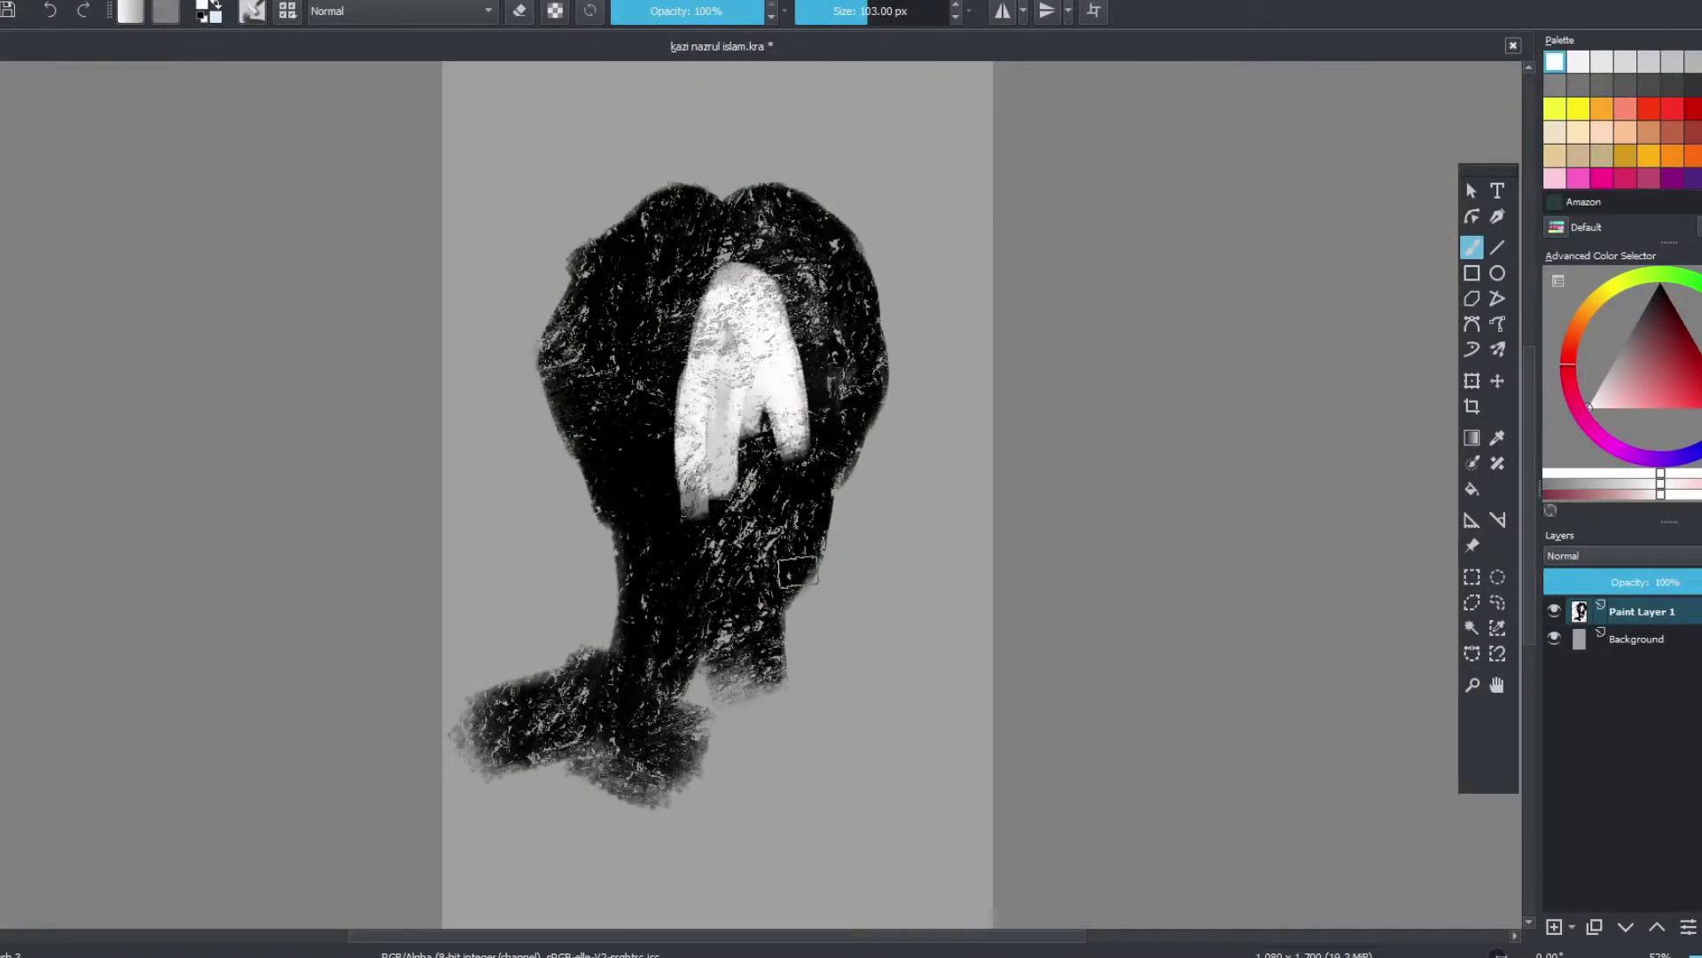
# - Round the face into a white oval and darken the eye sockets, nose and mouth with a 28 px brush
pyautogui.moveTo(798, 573)
pyautogui.mouseDown()
pyautogui.moveTo(700, 532)
pyautogui.moveTo(798, 399)
pyautogui.moveTo(766, 325)
pyautogui.moveTo(791, 381)
pyautogui.moveTo(710, 396)
pyautogui.moveTo(736, 417)
pyautogui.moveTo(816, 366)
pyautogui.moveTo(728, 488)
pyautogui.moveTo(834, 603)
pyautogui.mouseUp()
pyautogui.press('x')
pyautogui.press('[')
pyautogui.press('[')
pyautogui.press('[')
pyautogui.press('e')
pyautogui.press('x')
pyautogui.press('[')
pyautogui.moveTo(784, 527); pyautogui.dragTo(723, 559)
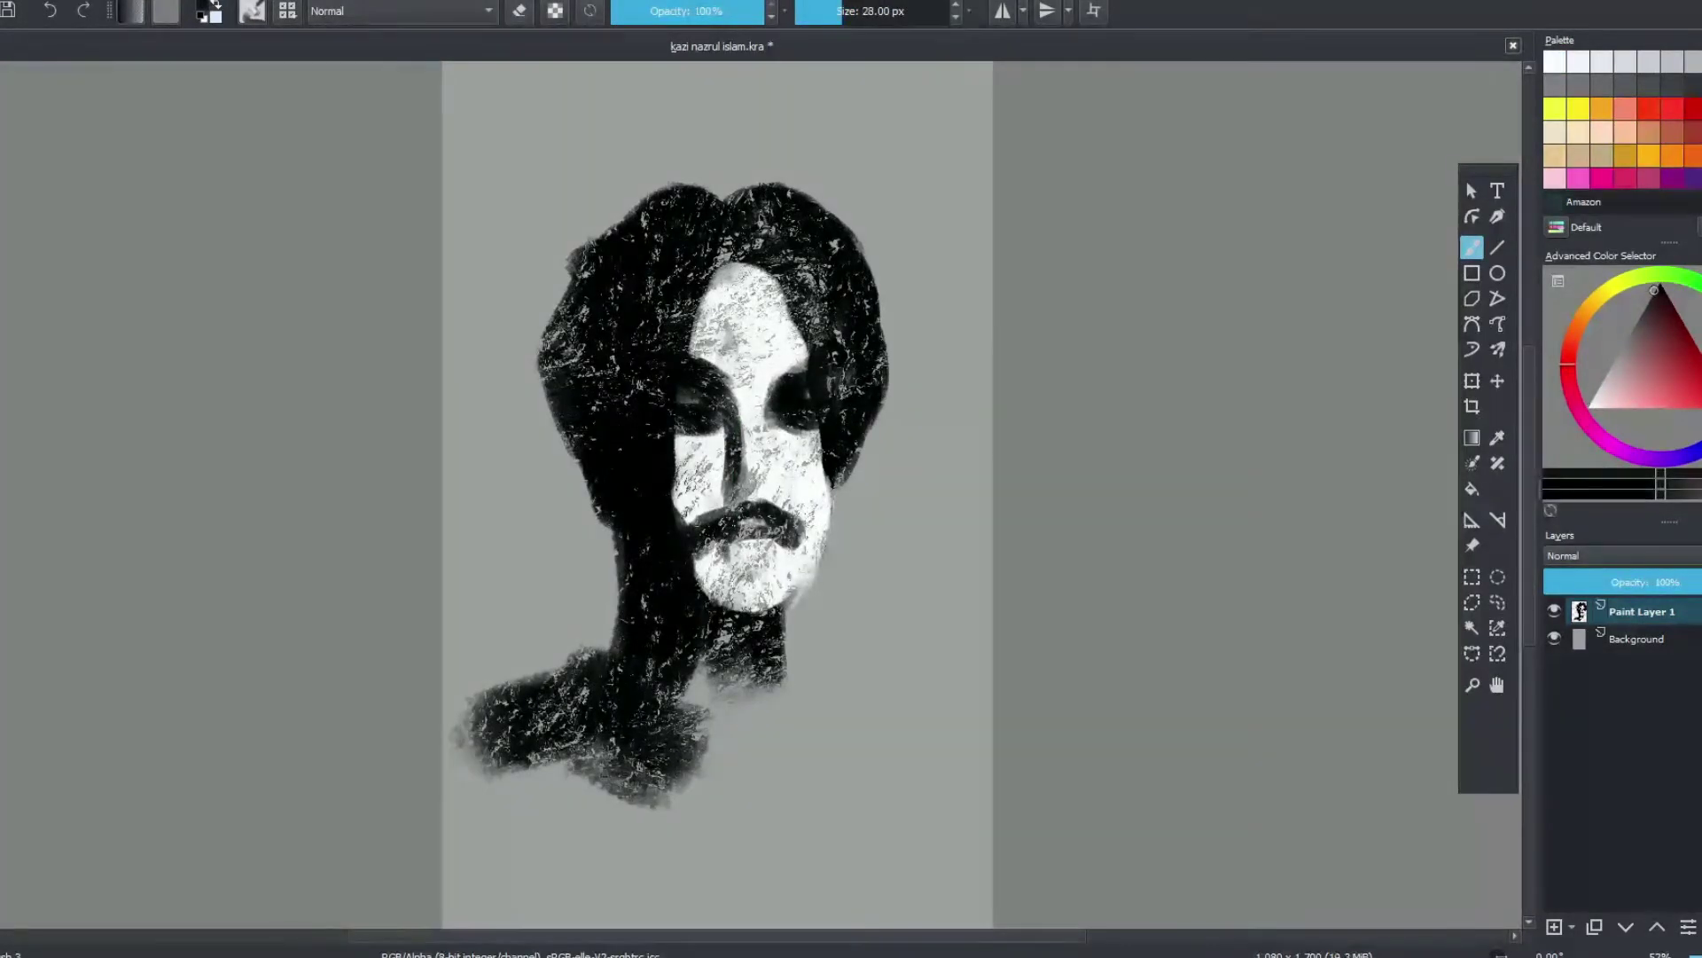
pyautogui.press('d')
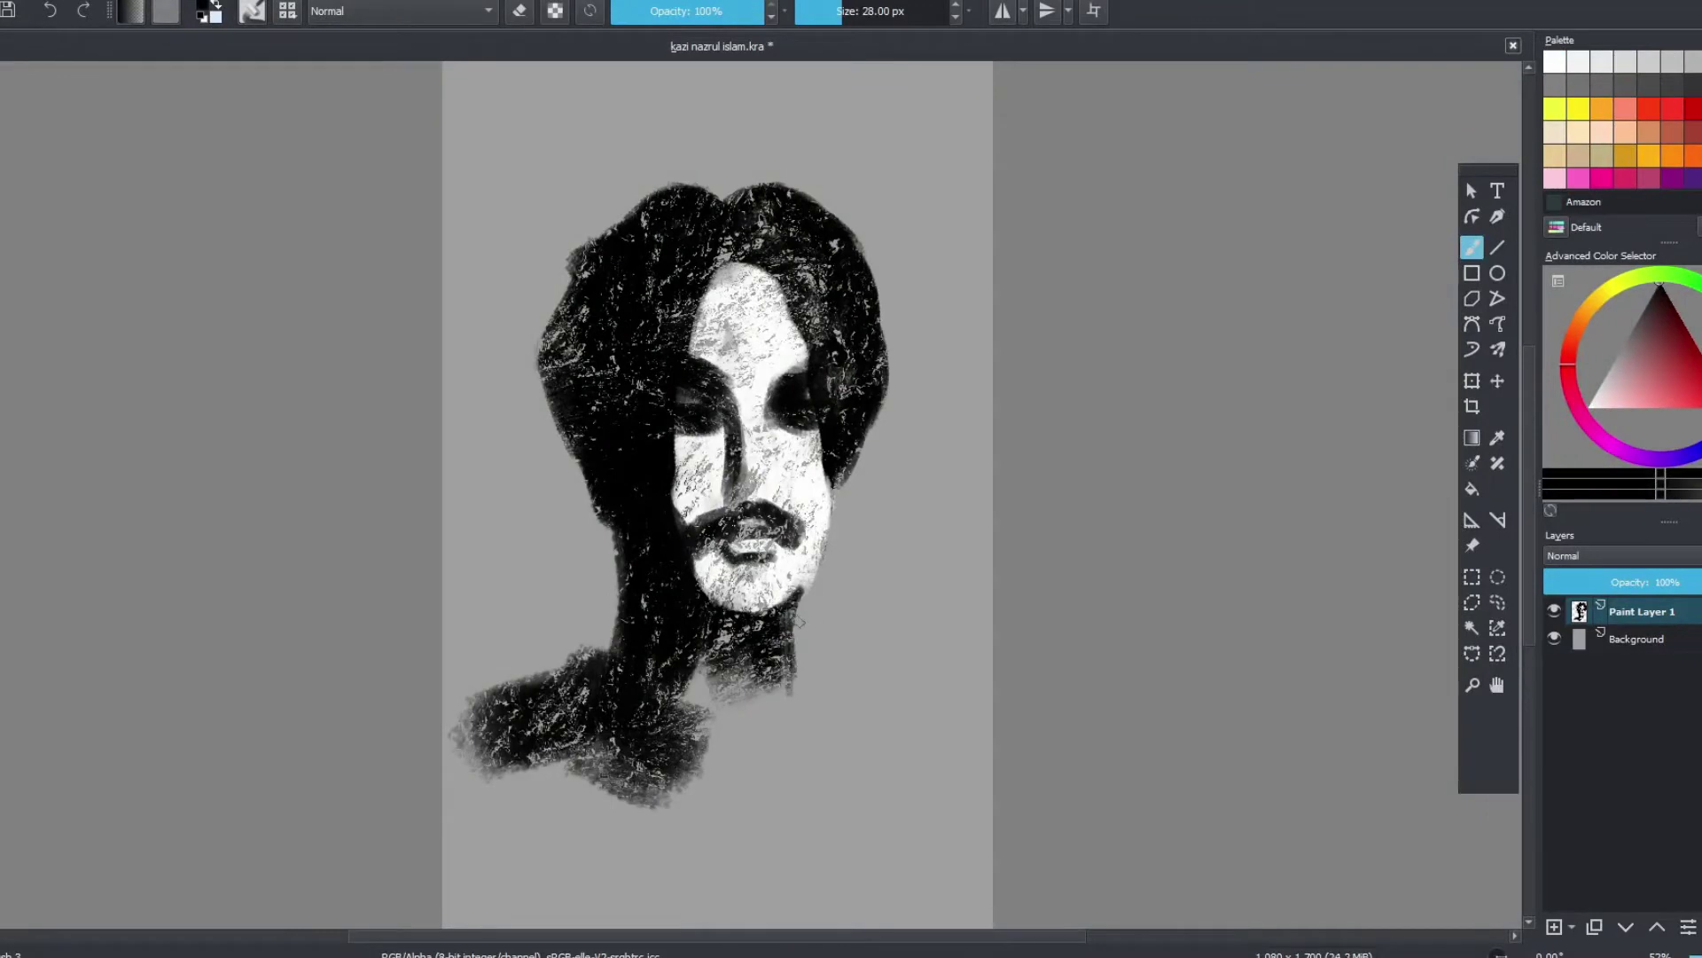
# - Brighten the chin and left cheek, add a dark facial accent, and paint a white shirt below the neck
pyautogui.scroll(2, 863, 497)
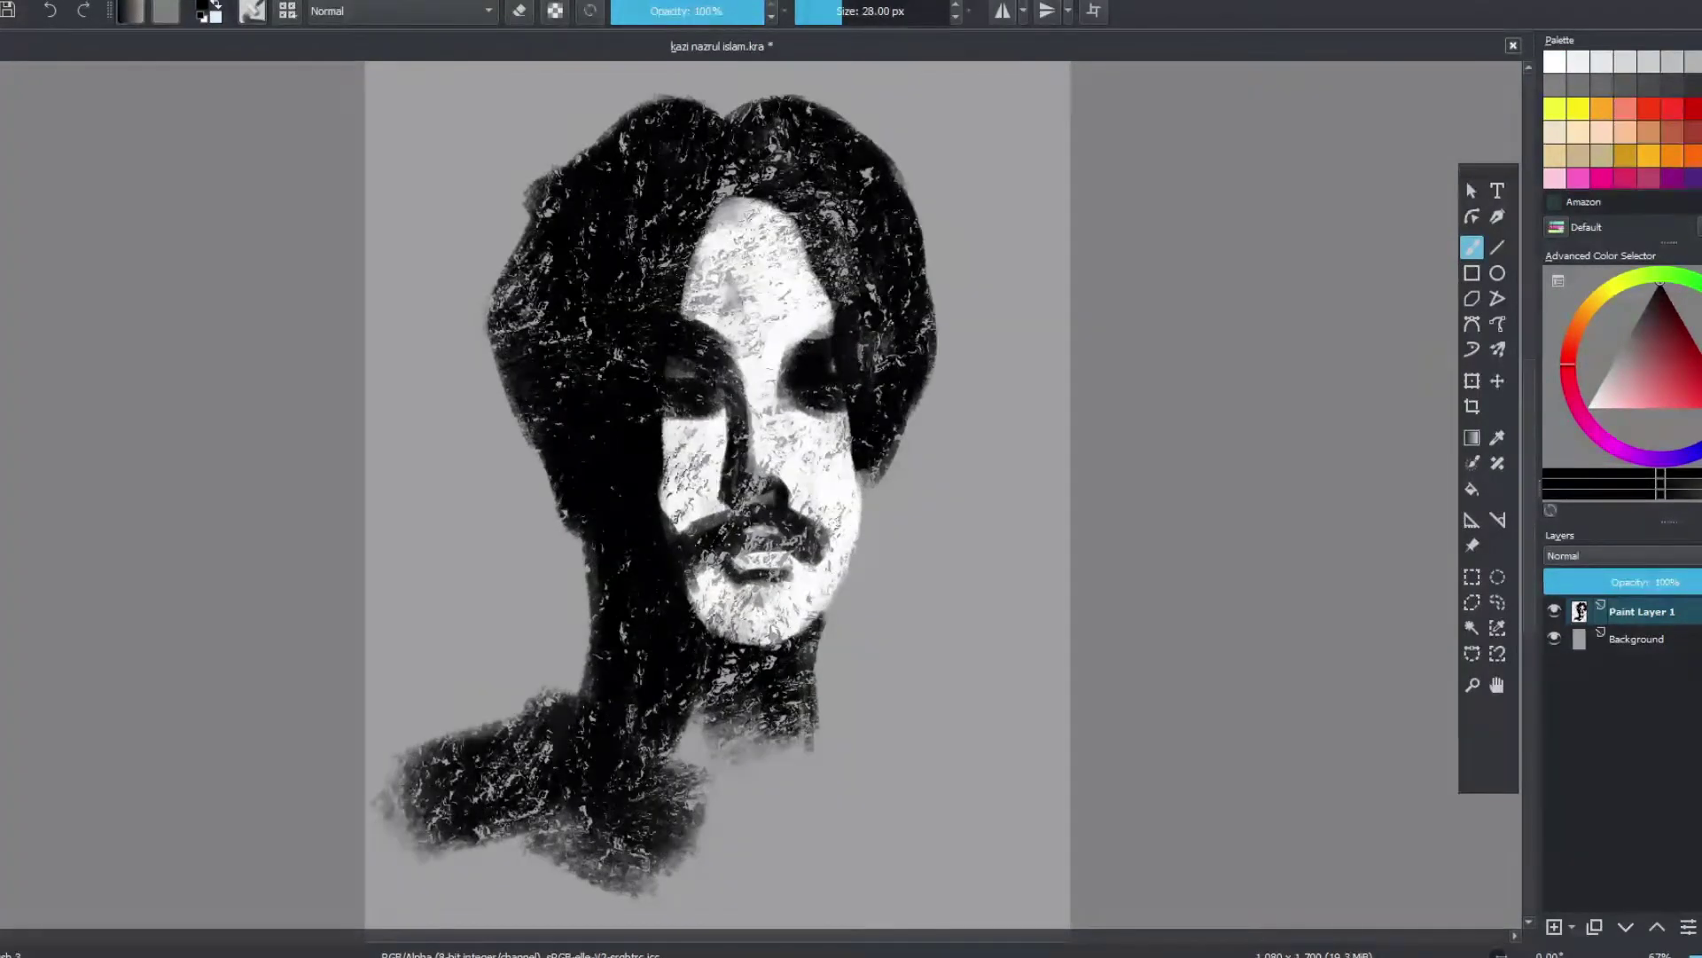
pyautogui.press('x')
pyautogui.moveTo(718, 621); pyautogui.dragTo(763, 652)
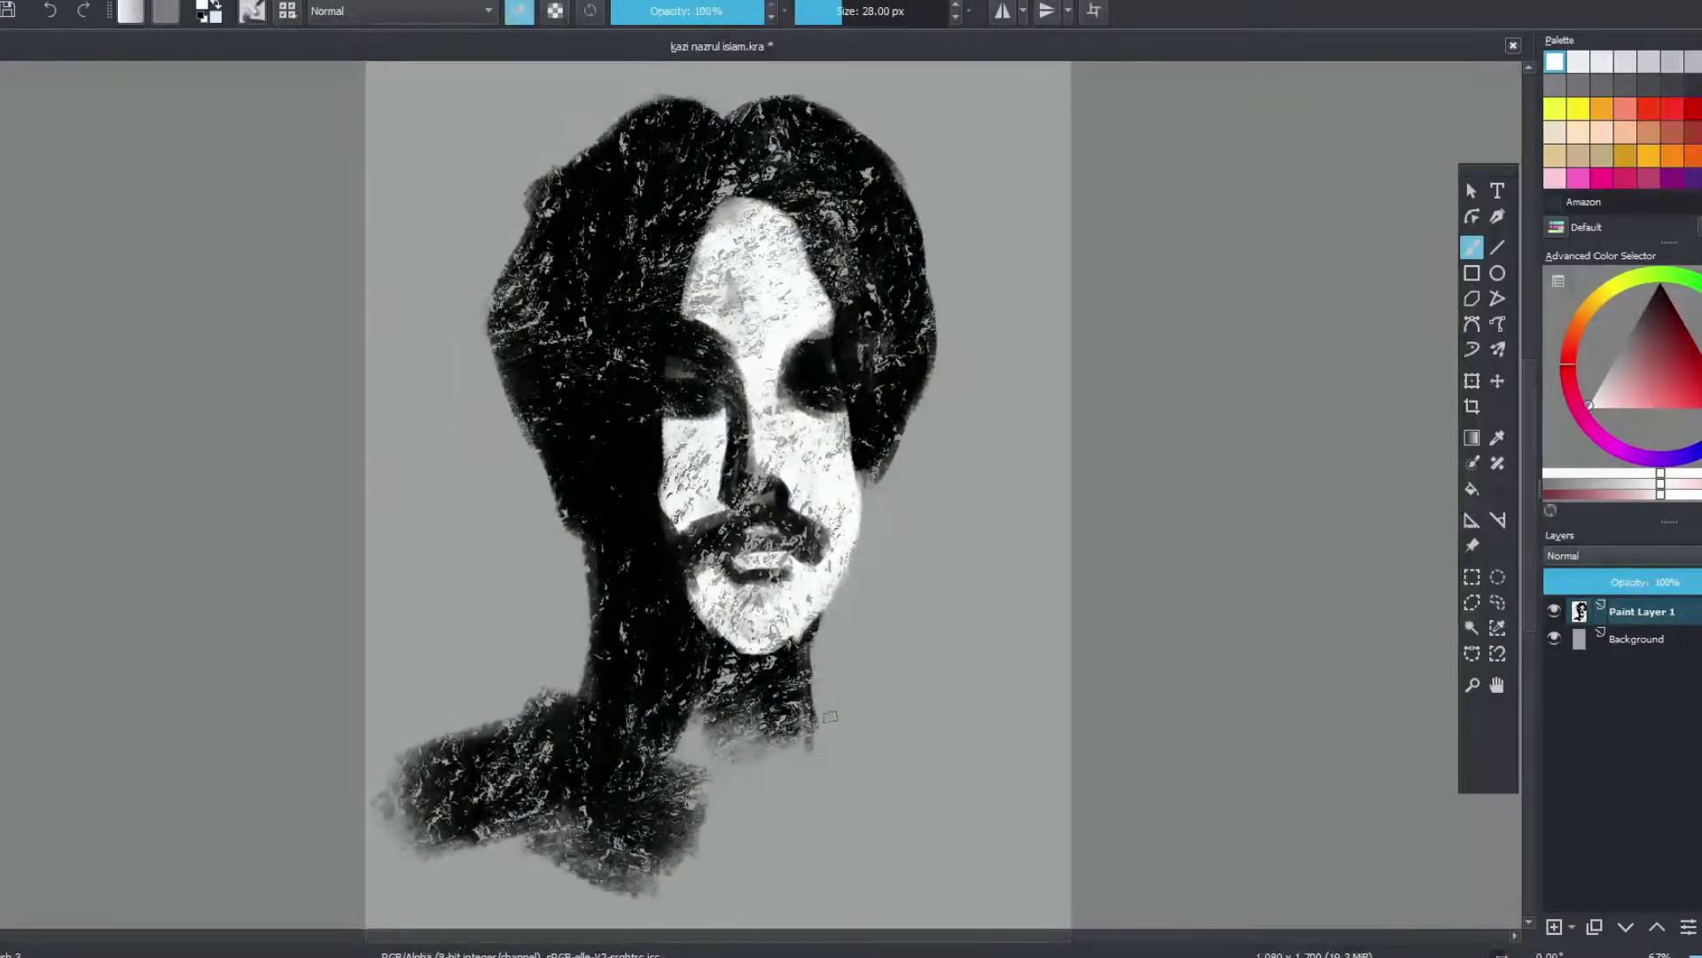
pyautogui.moveTo(671, 494); pyautogui.dragTo(687, 541)
pyautogui.press('x')
pyautogui.moveTo(684, 519); pyautogui.dragTo(700, 532)
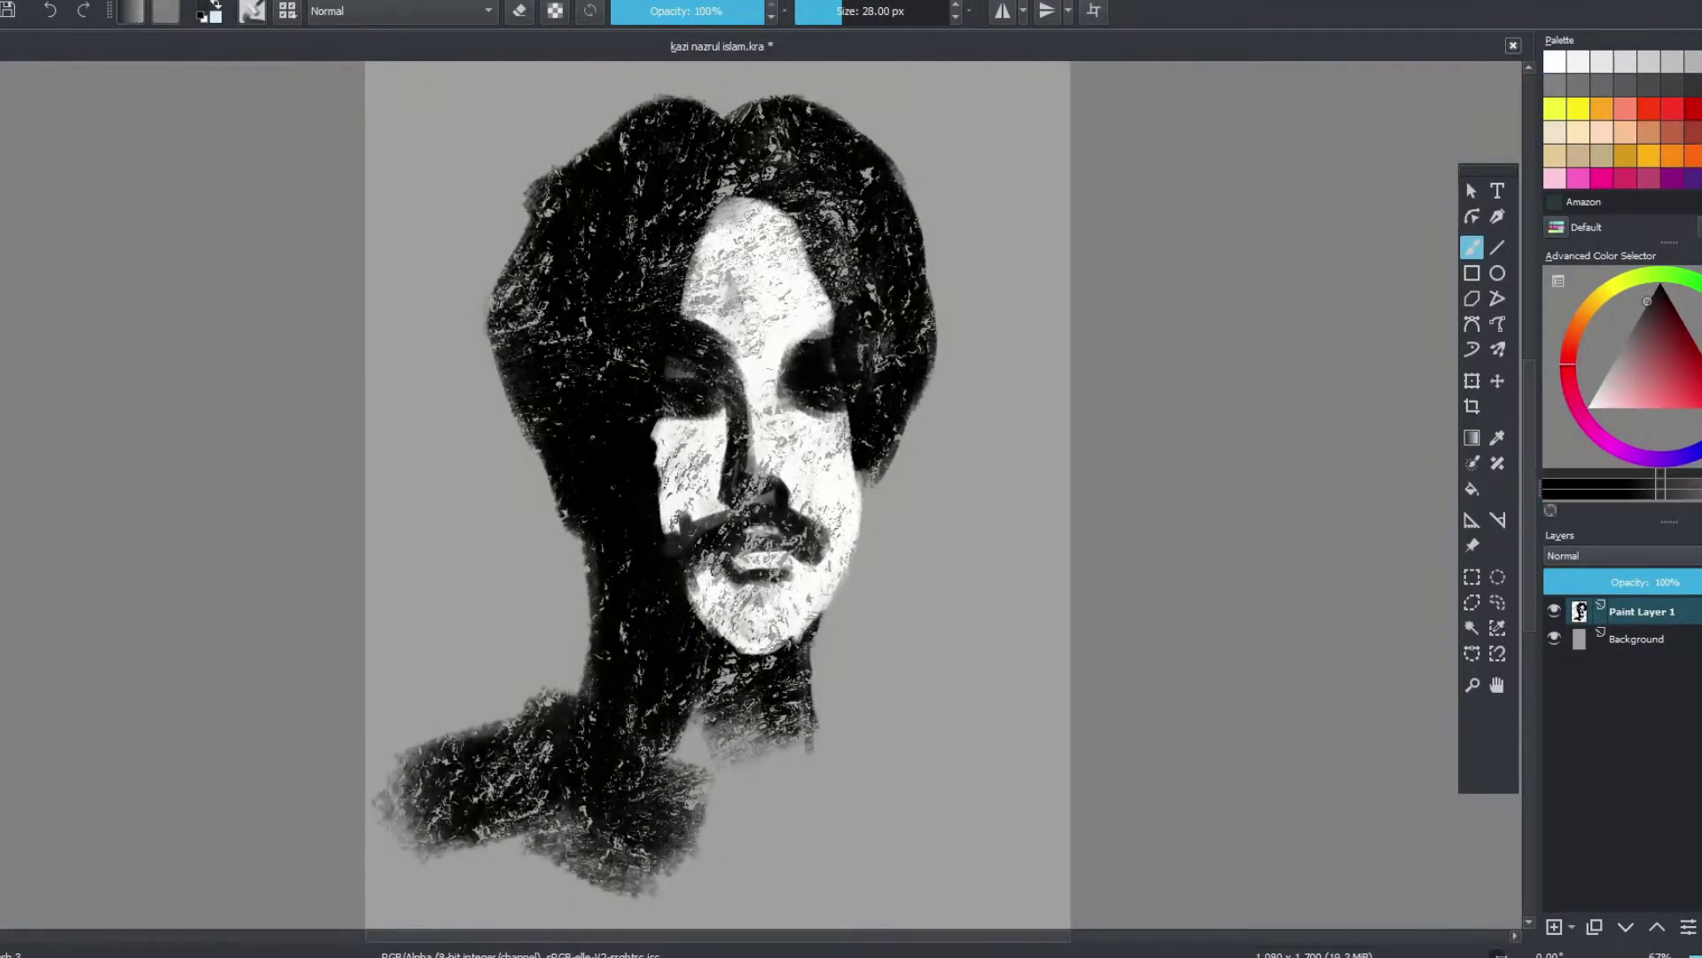
pyautogui.press('x')
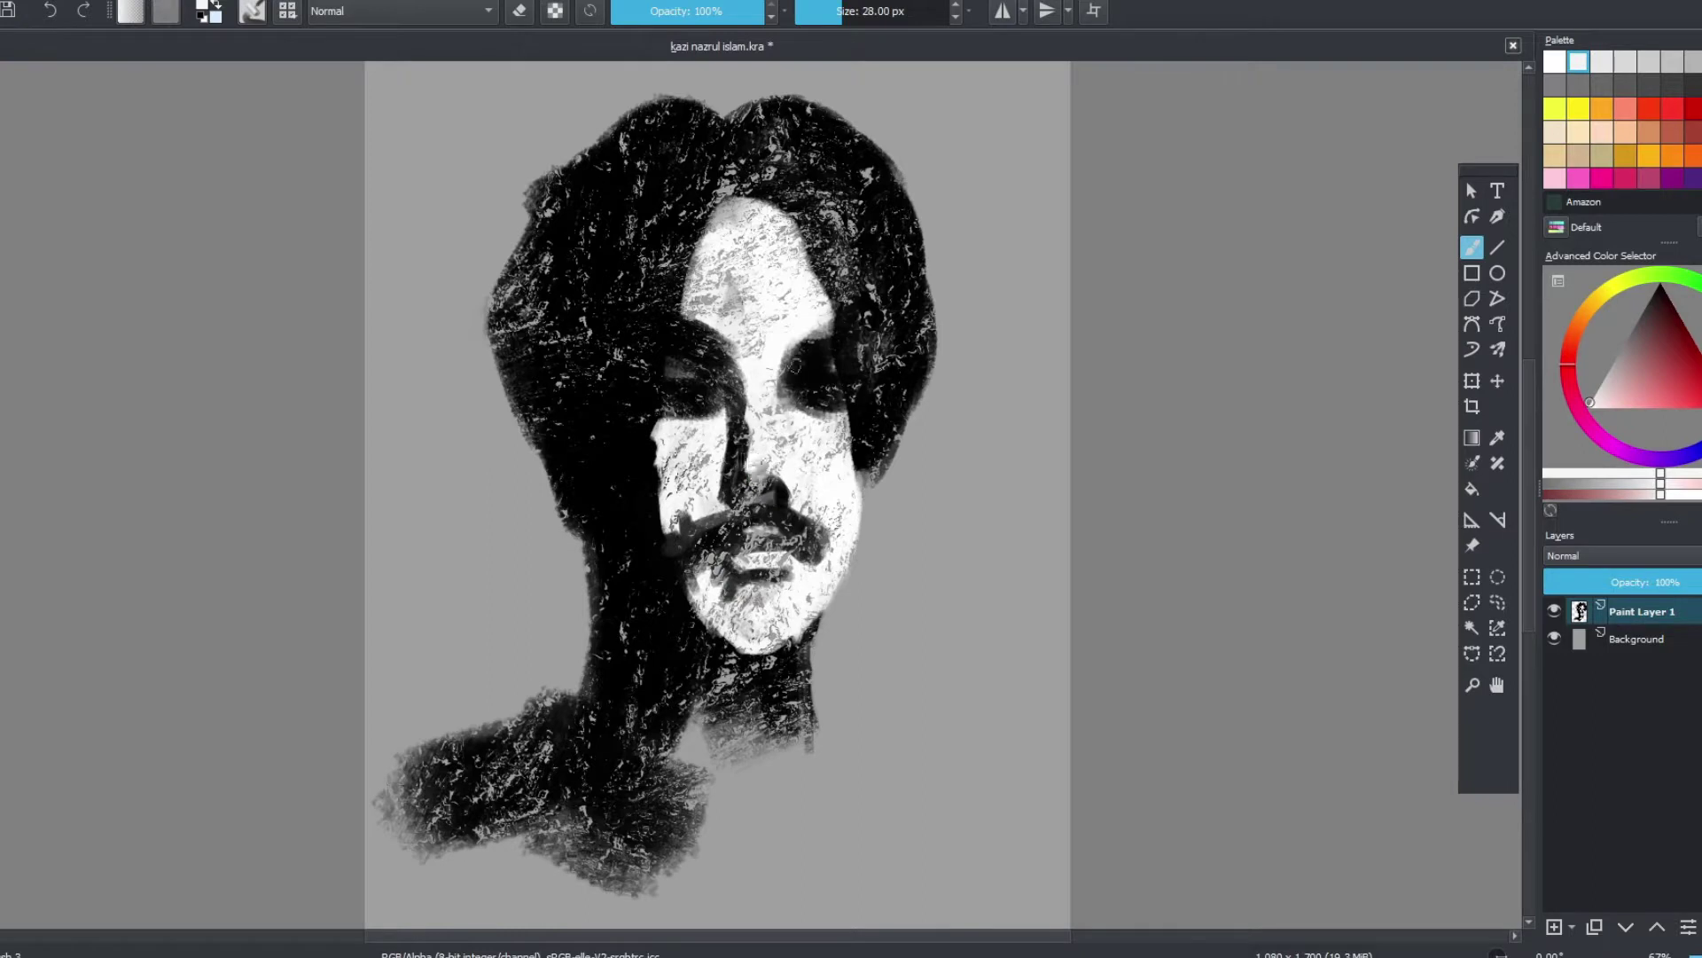
pyautogui.moveTo(798, 710)
pyautogui.mouseDown()
pyautogui.moveTo(701, 718)
pyautogui.moveTo(636, 830)
pyautogui.moveTo(682, 816)
pyautogui.moveTo(753, 745)
pyautogui.moveTo(798, 798)
pyautogui.moveTo(789, 754)
pyautogui.mouseUp()
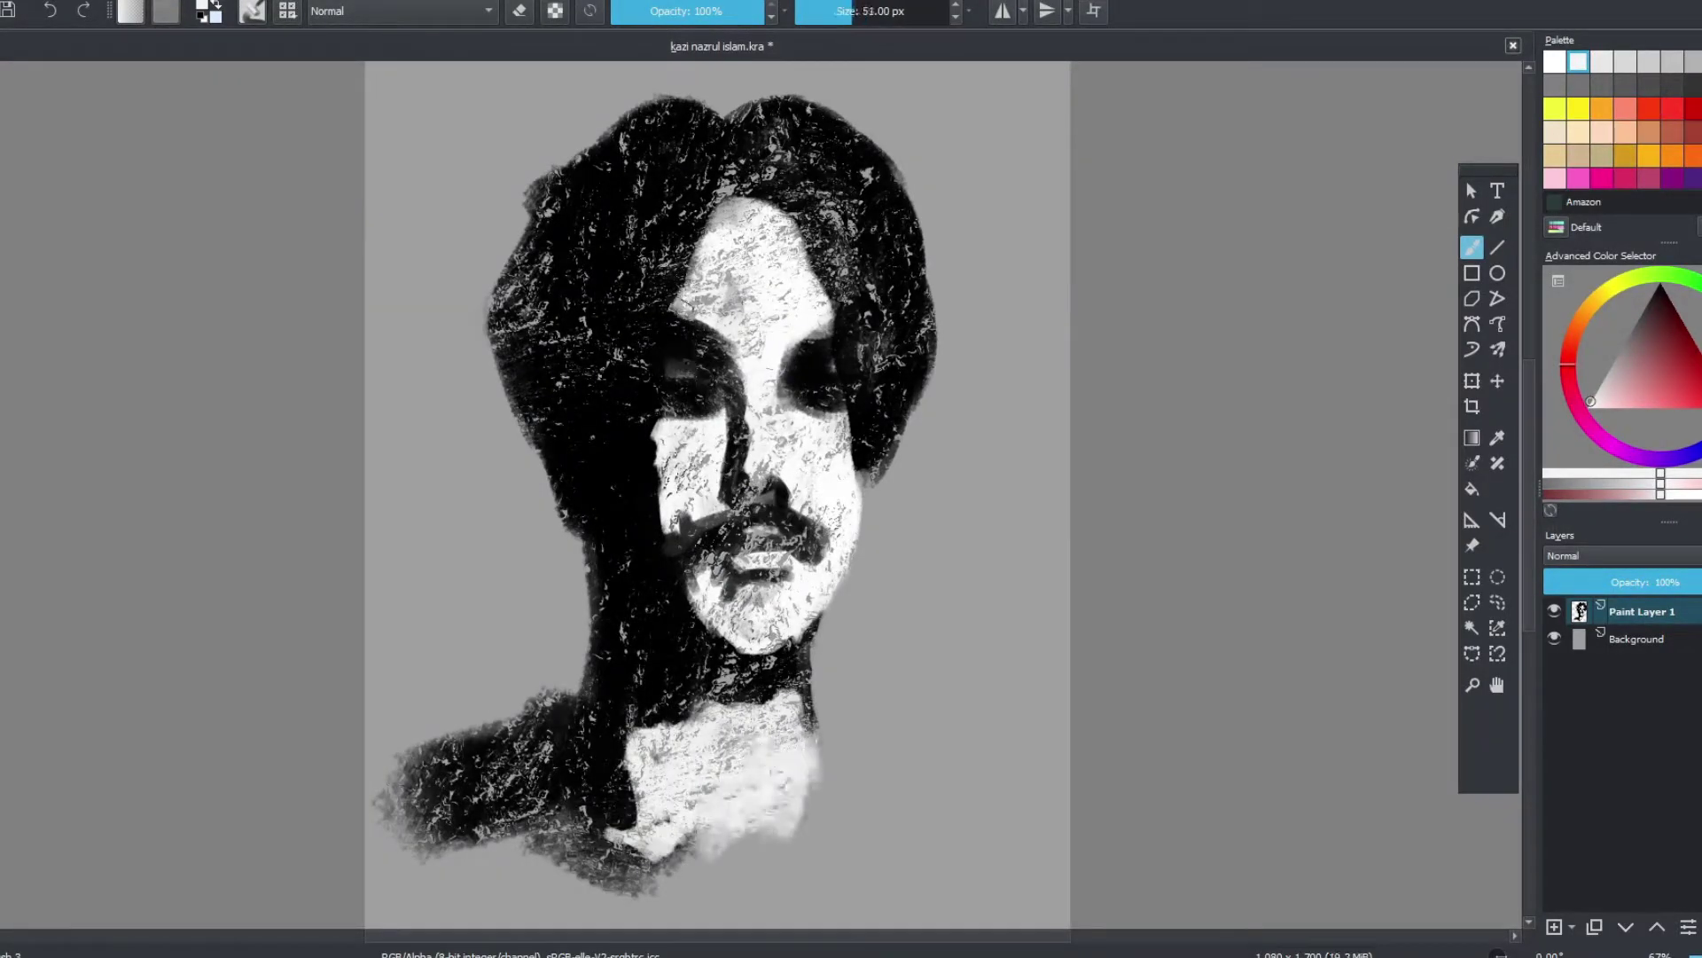
# - Paint white over the hair edge by the forehead and transform-adjust the eye region
pyautogui.moveTo(685, 301); pyautogui.dragTo(719, 228)
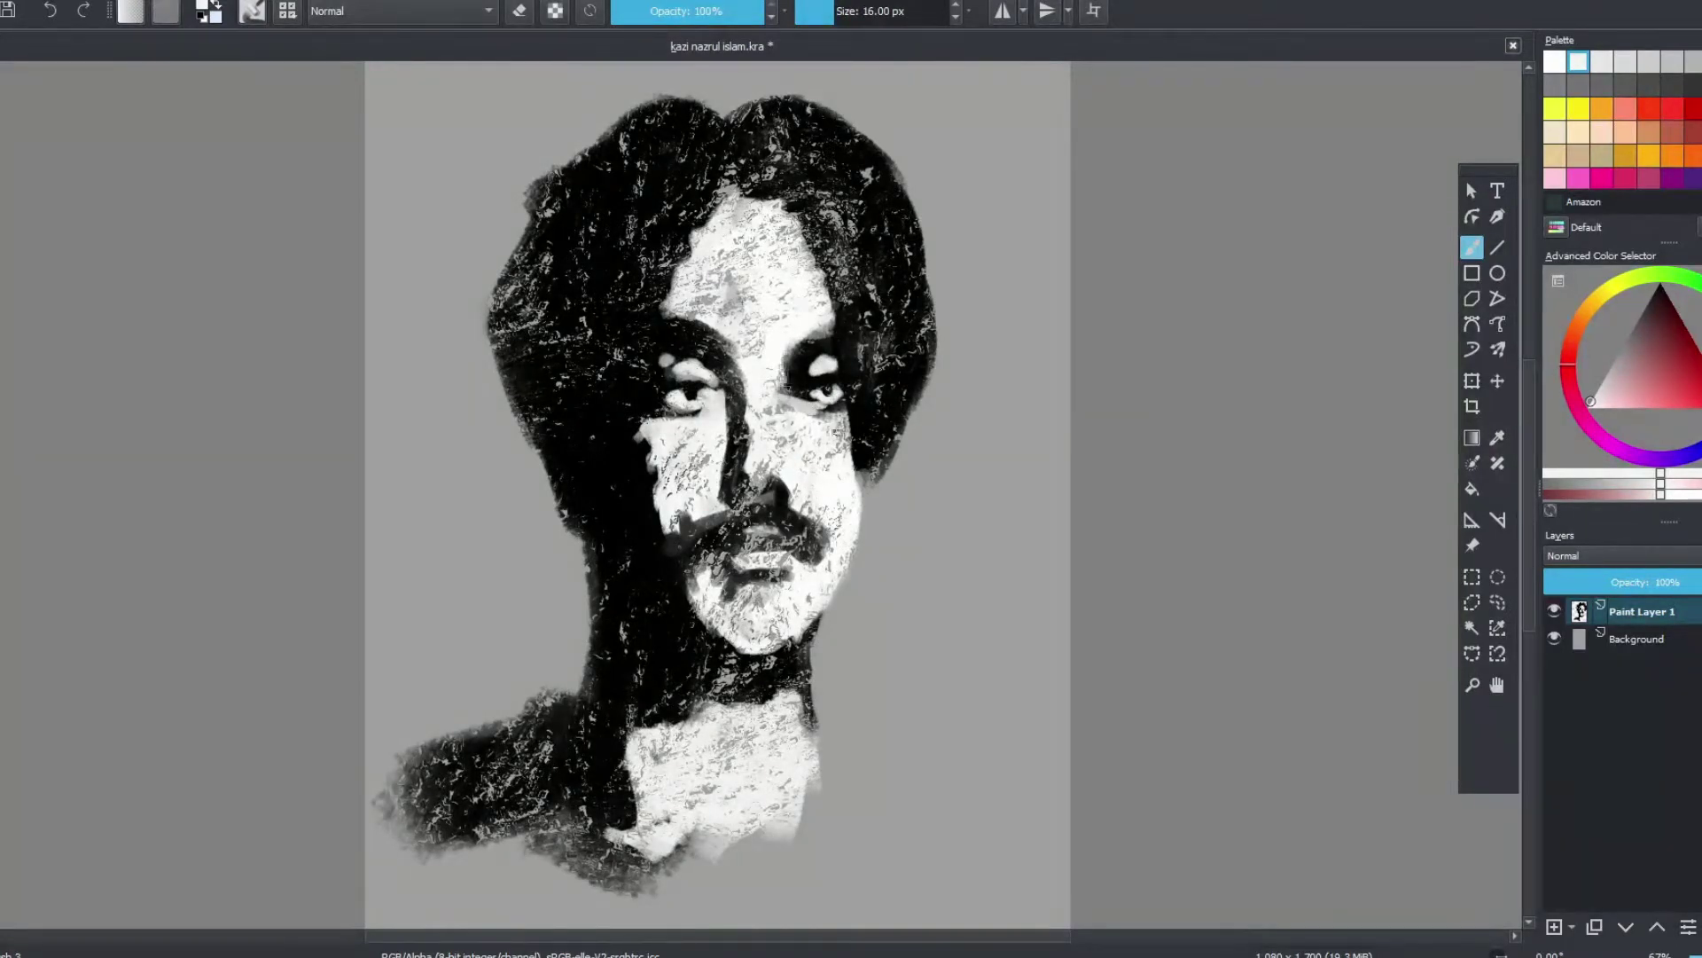
pyautogui.hotkey('ctrl', 't')
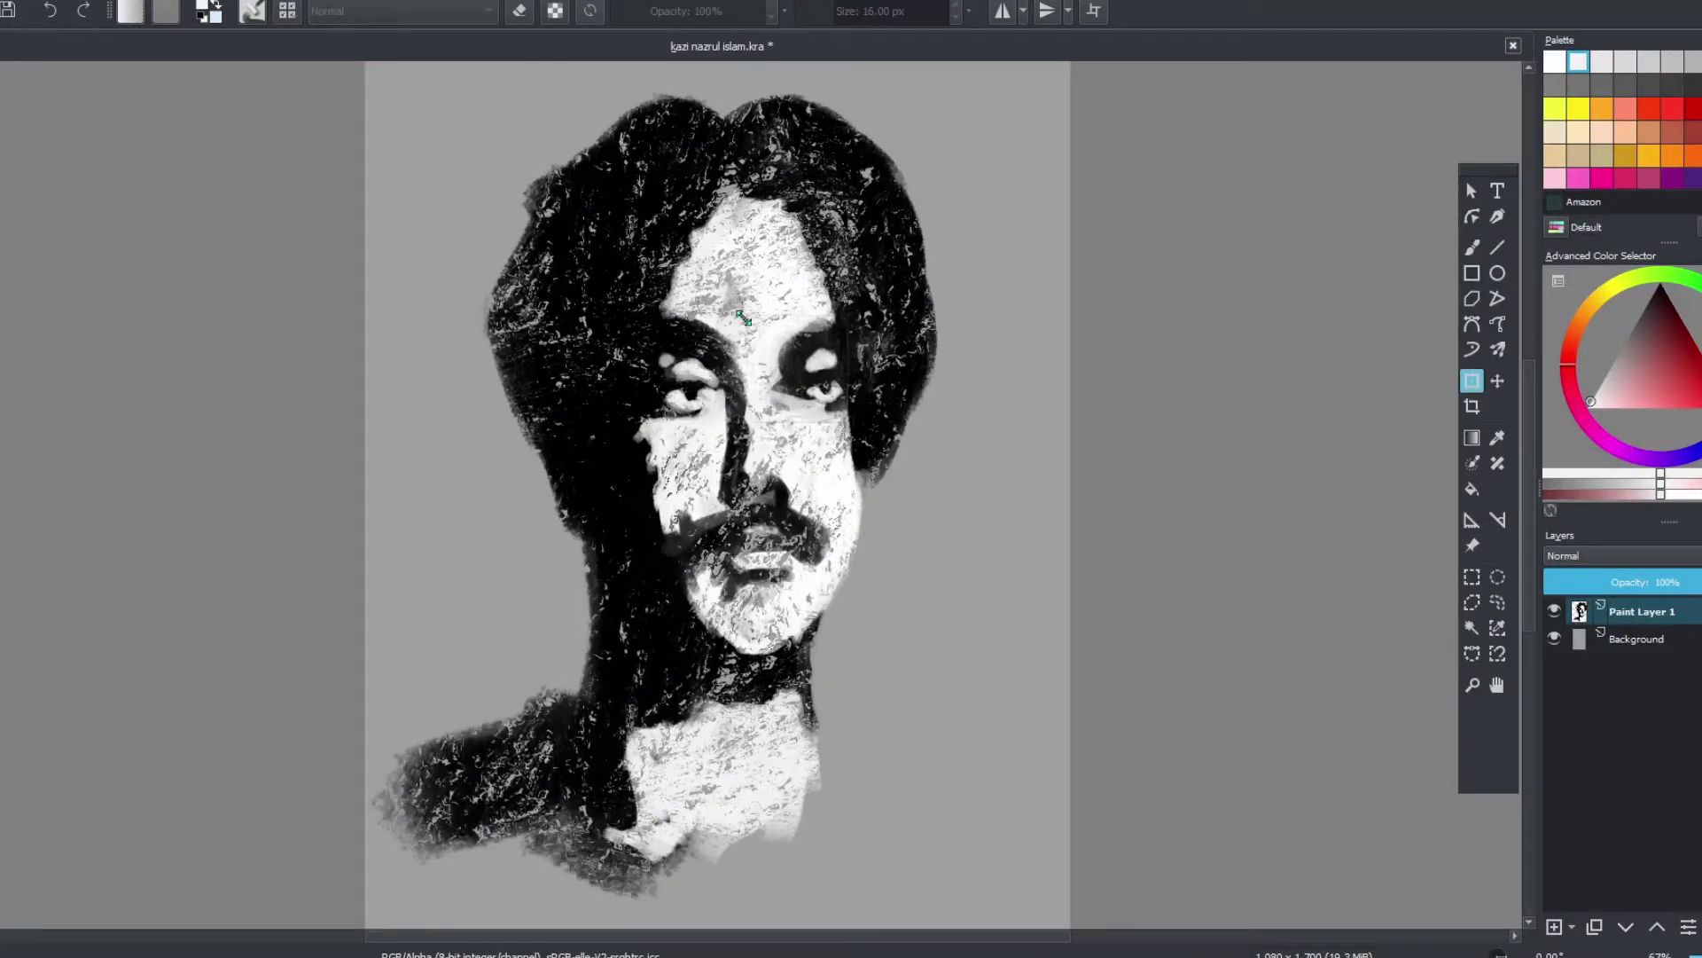
pyautogui.click(1472, 190)
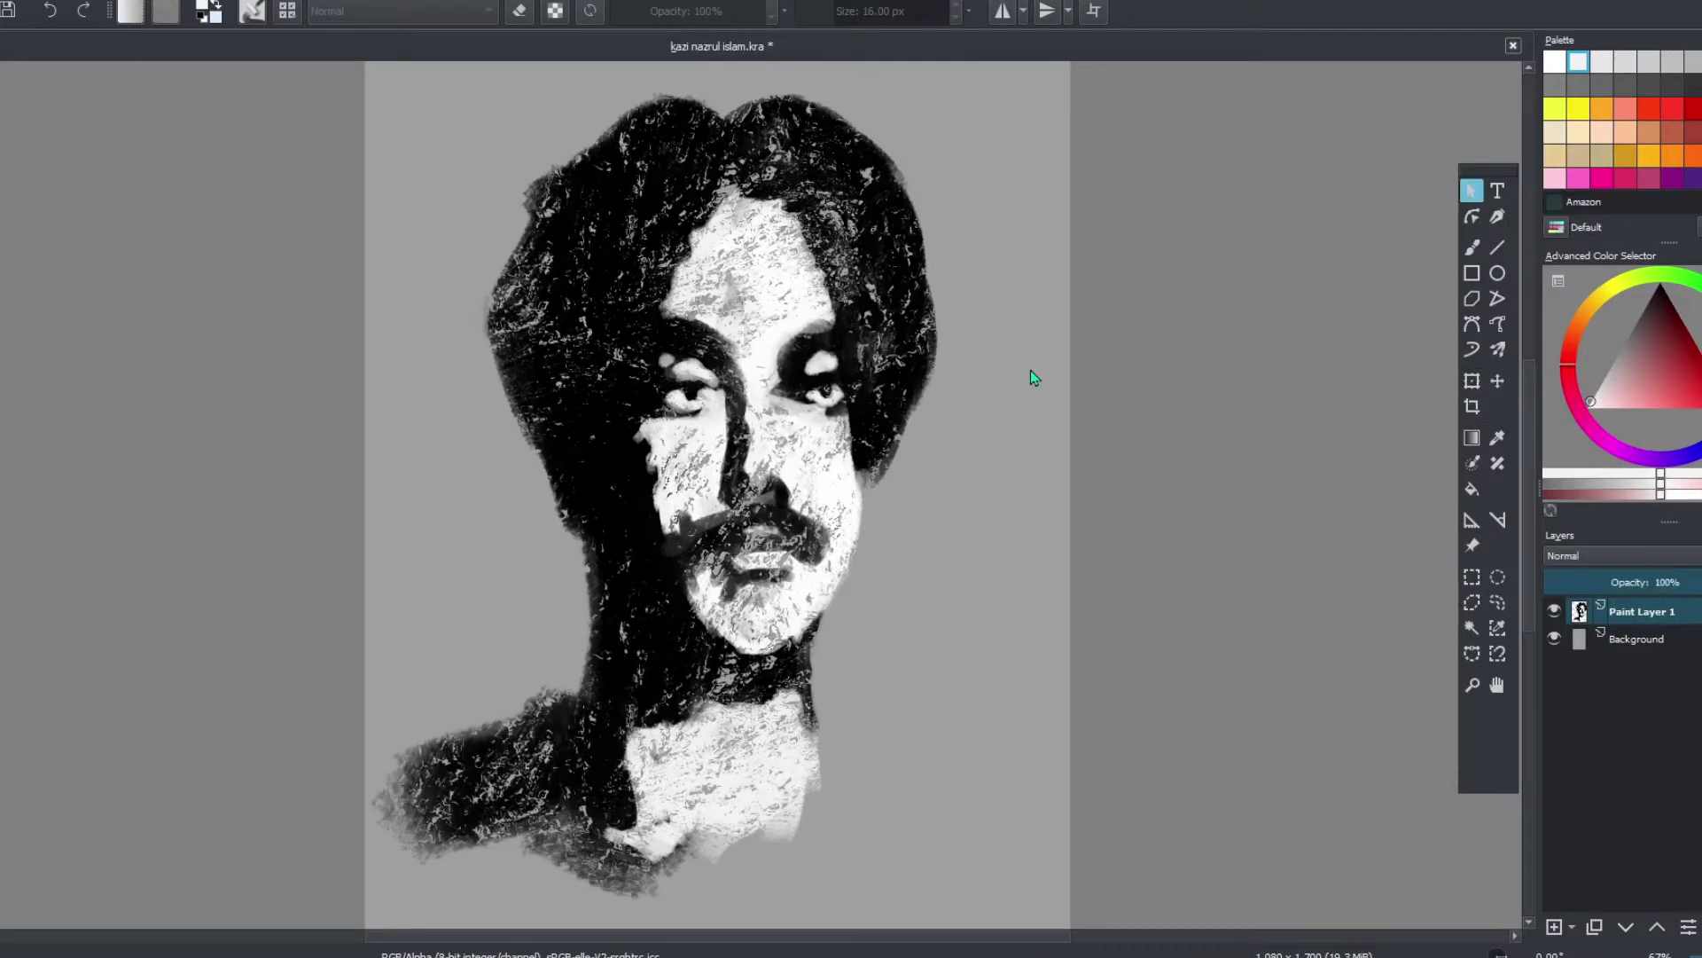
# - Return to the brush and alternate black and white for eye details, ending on white
pyautogui.press('b')
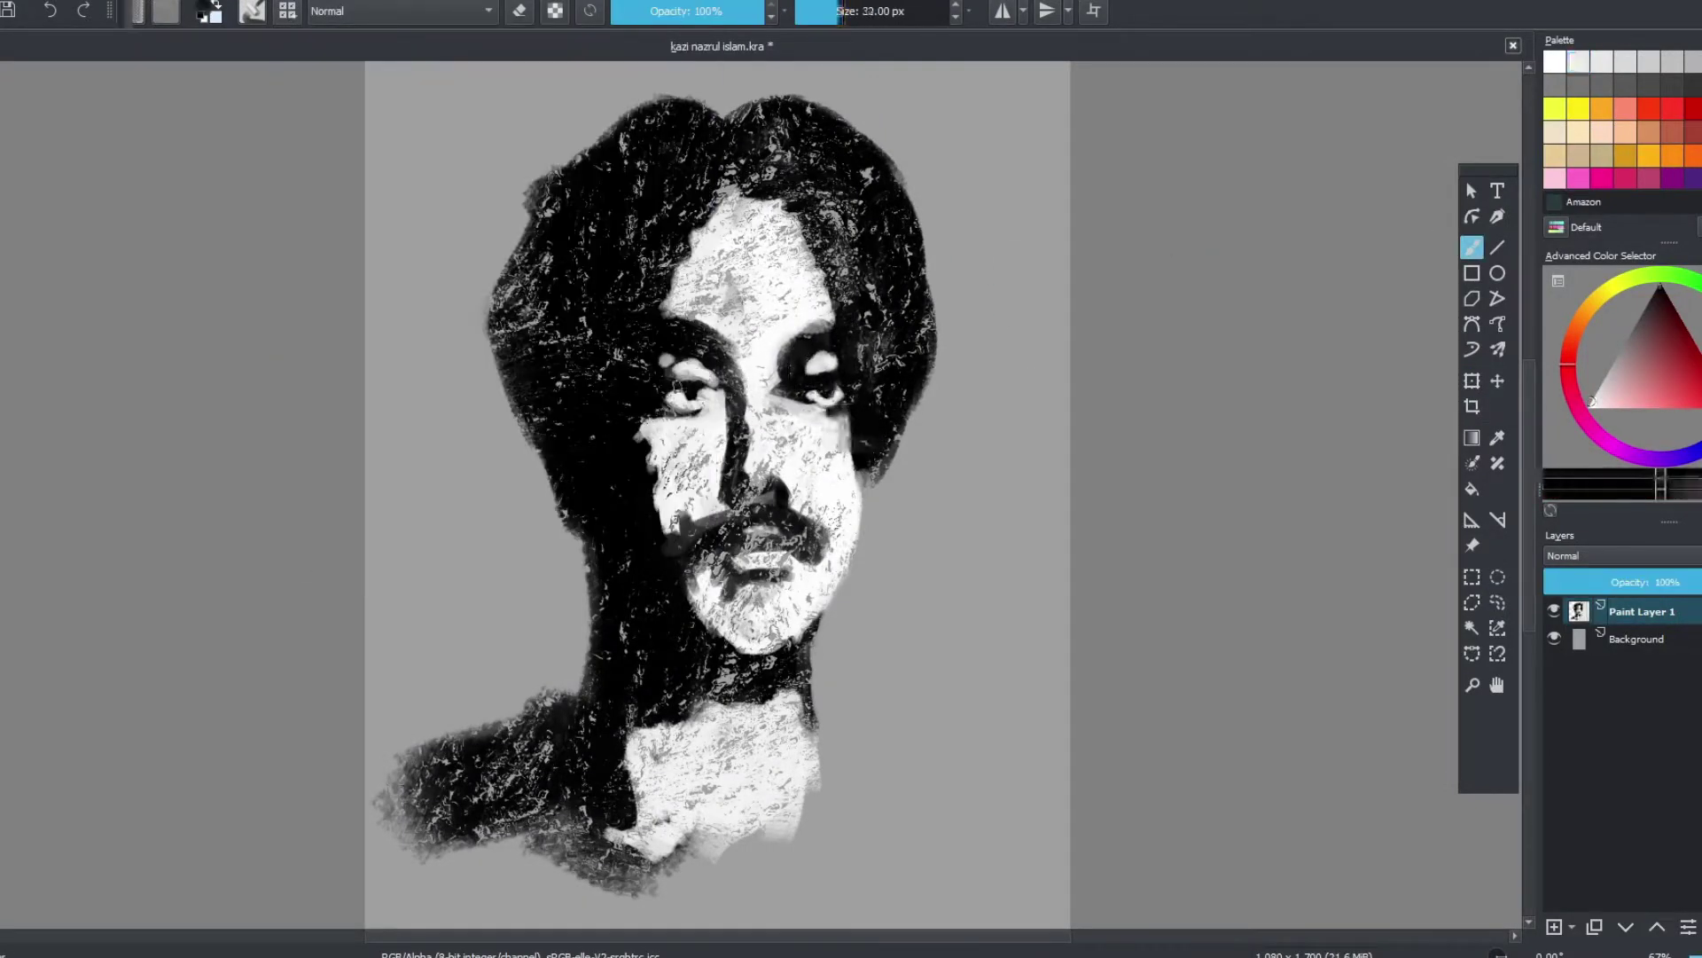
pyautogui.press('x')
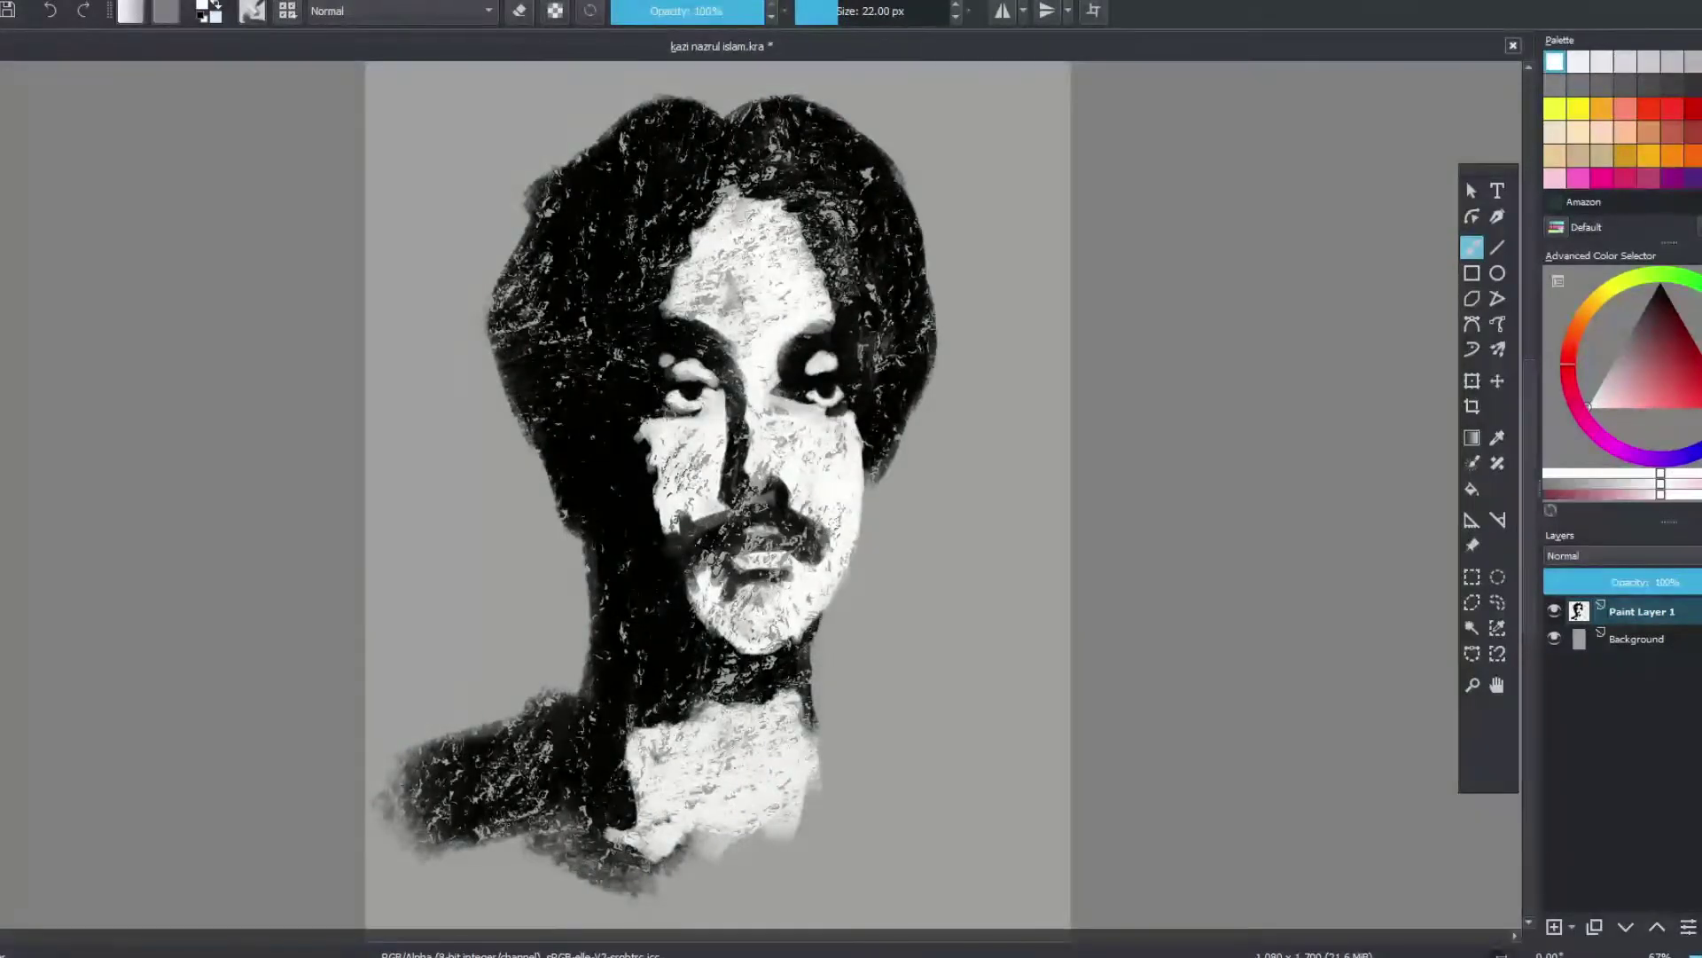
pyautogui.press('x')
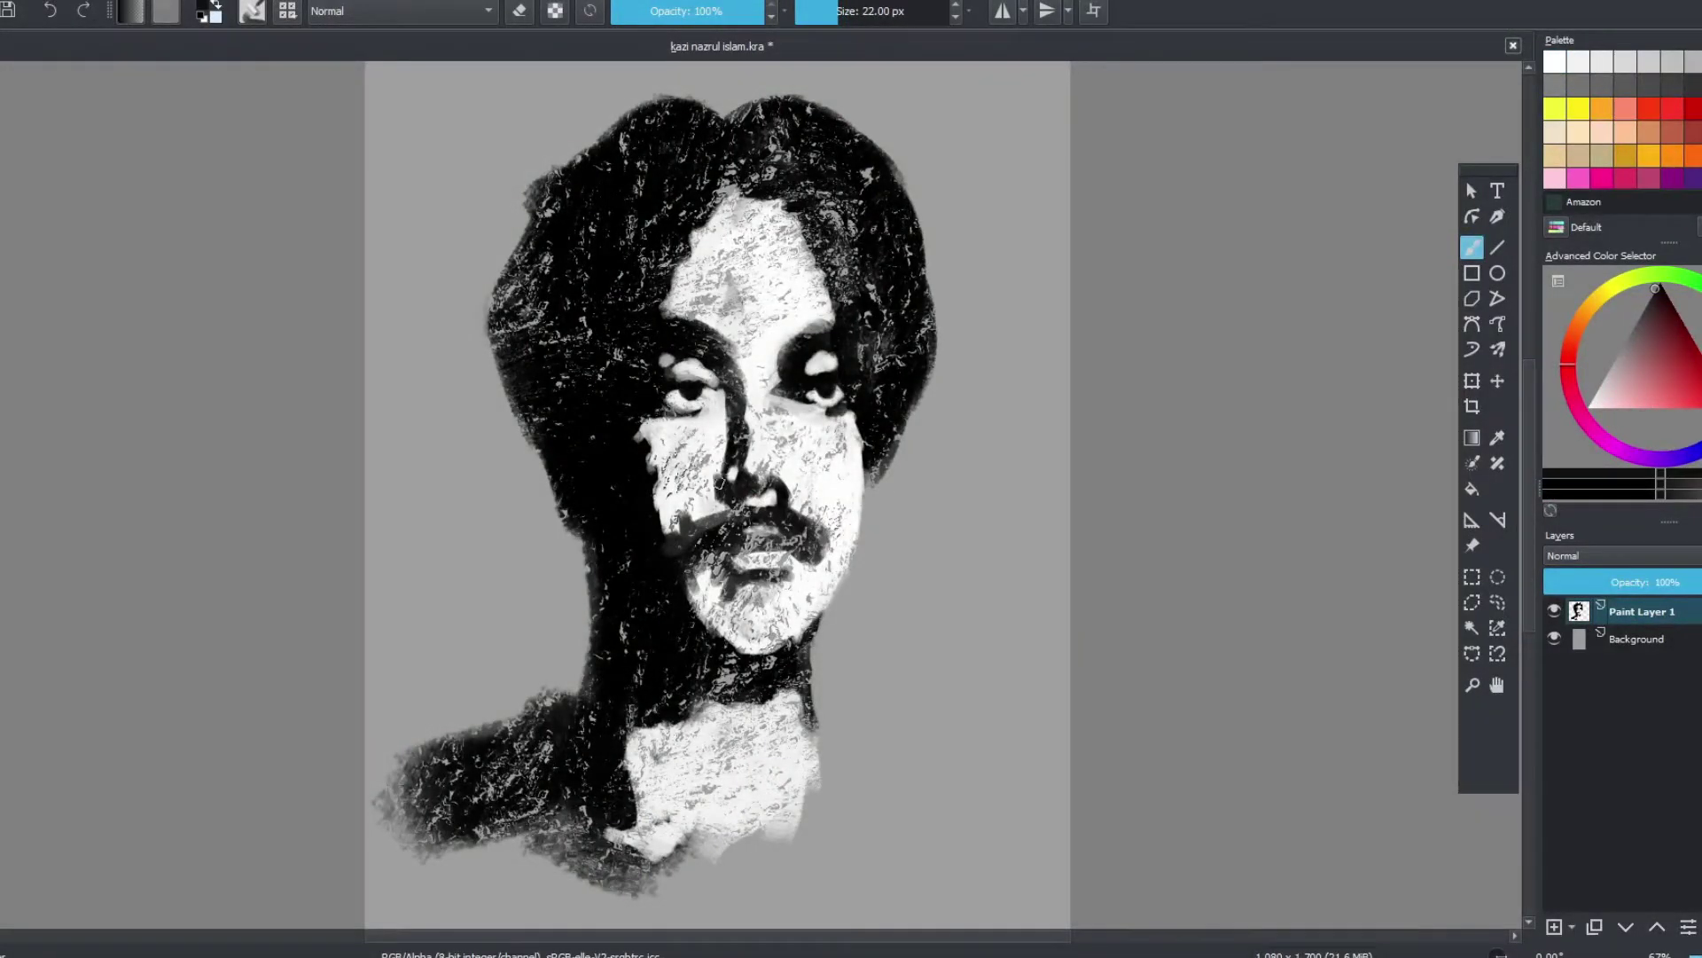
pyautogui.press('x')
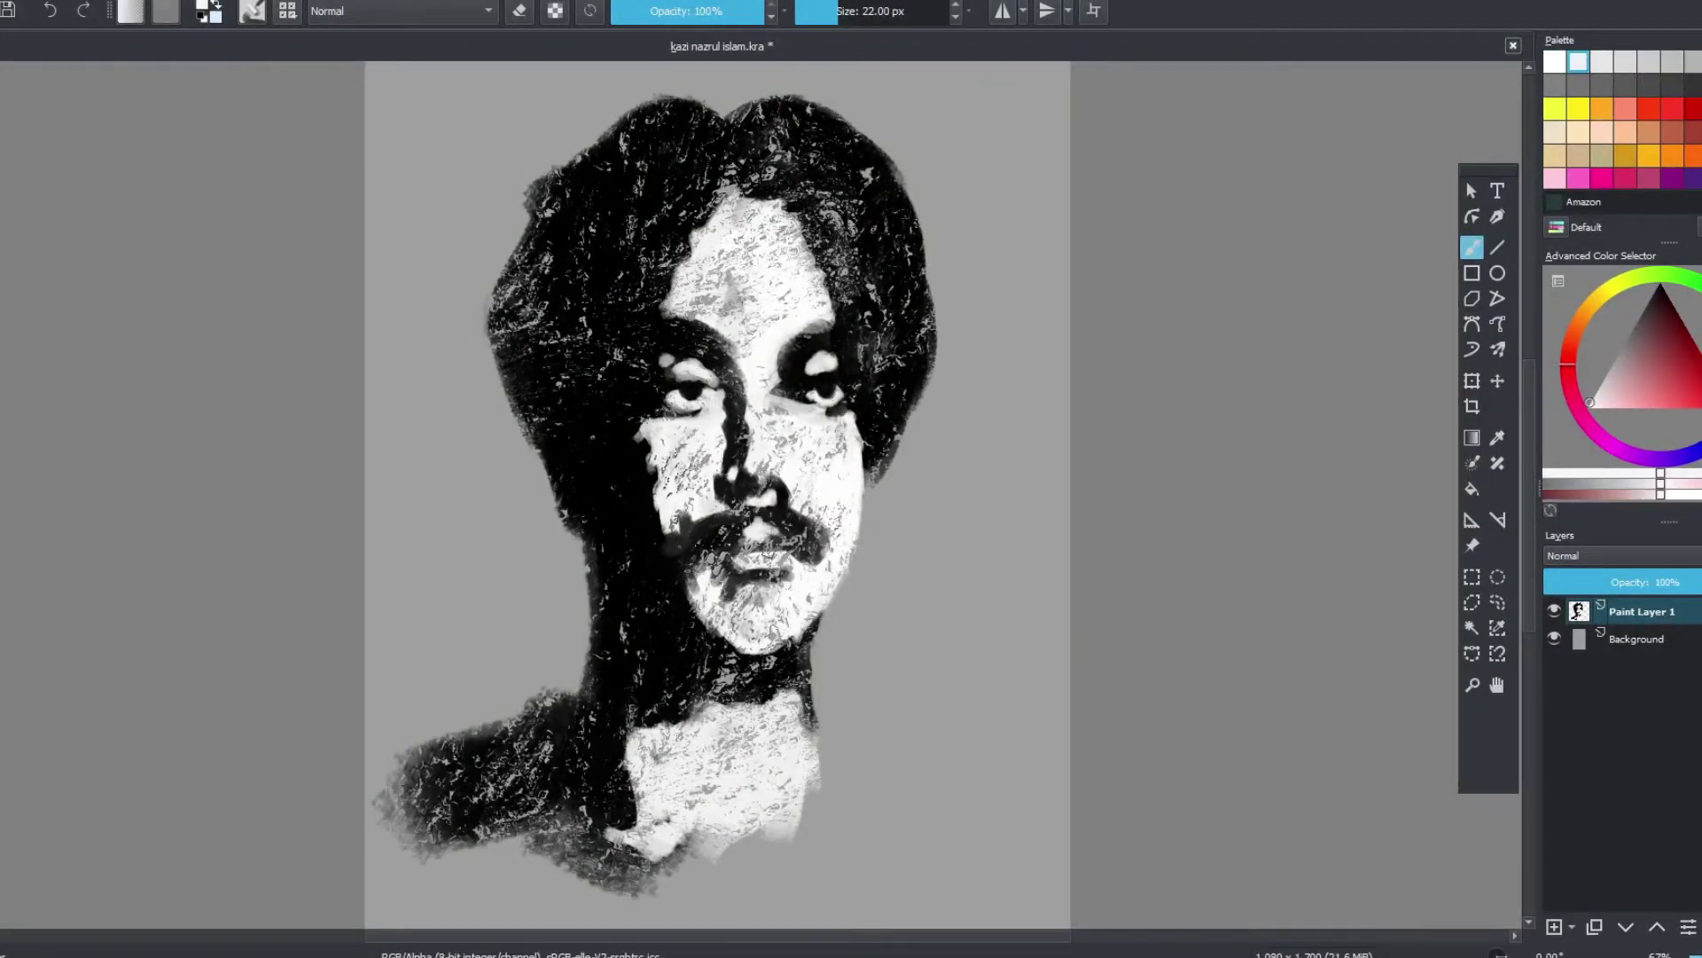
pyautogui.press('x')
pyautogui.press('x')
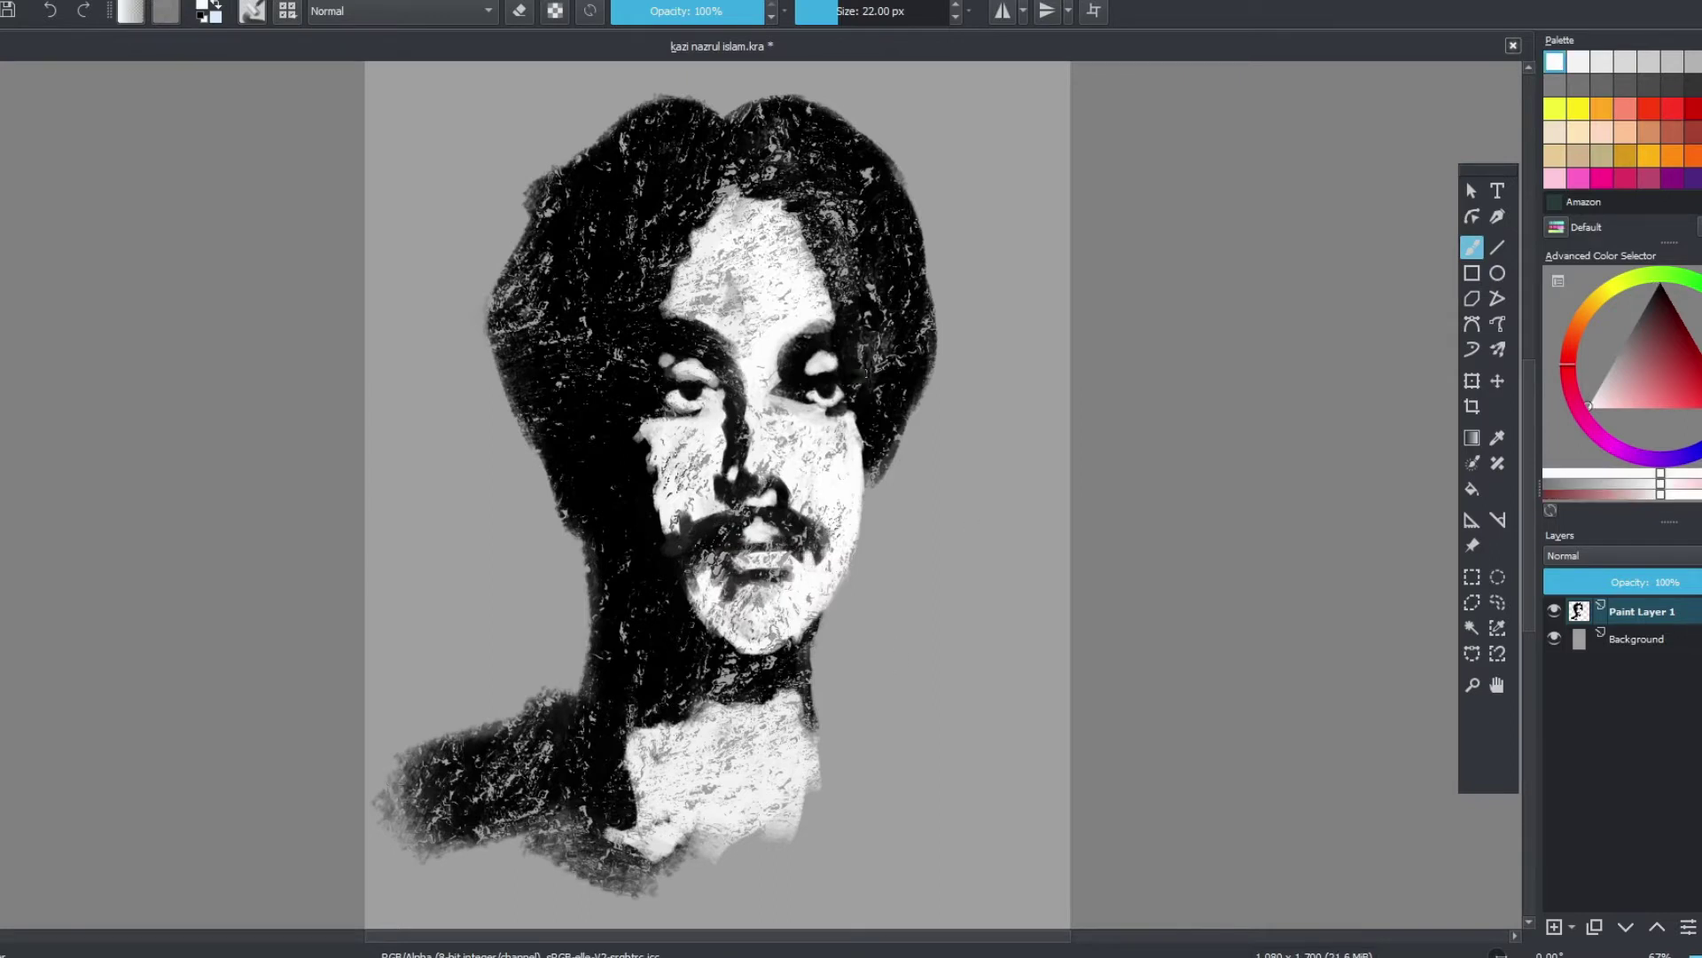
# - Zoom out to check the whole portrait and save it with Ctrl+S
pyautogui.press('-')
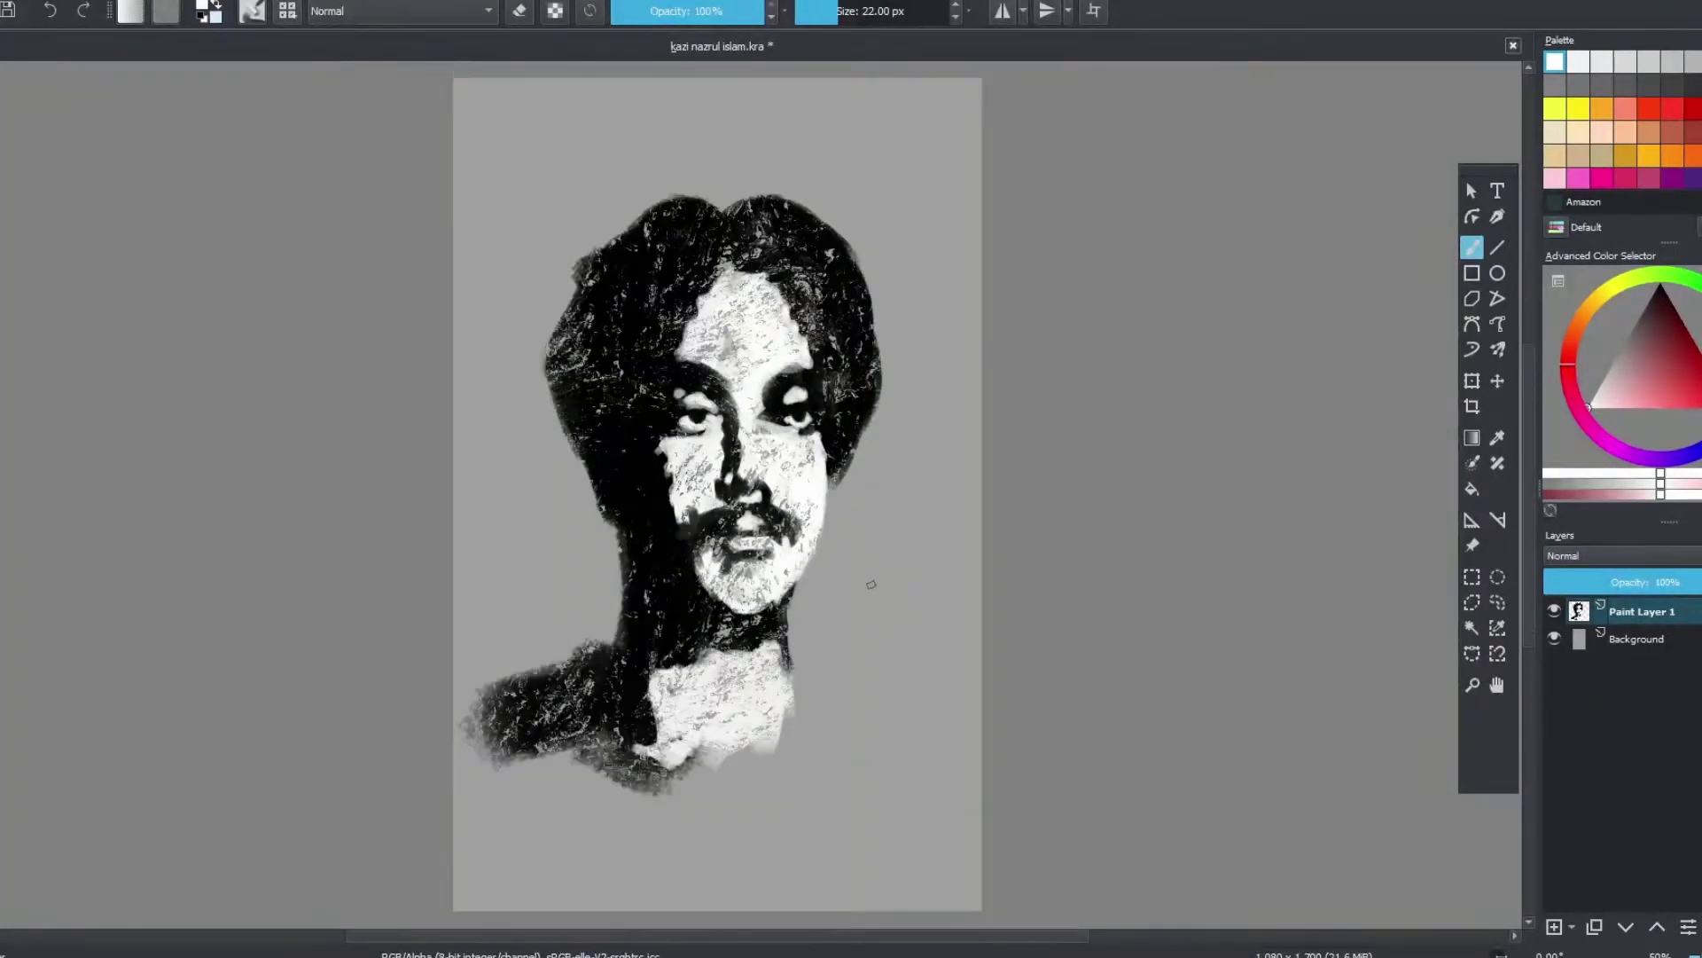
pyautogui.press('x')
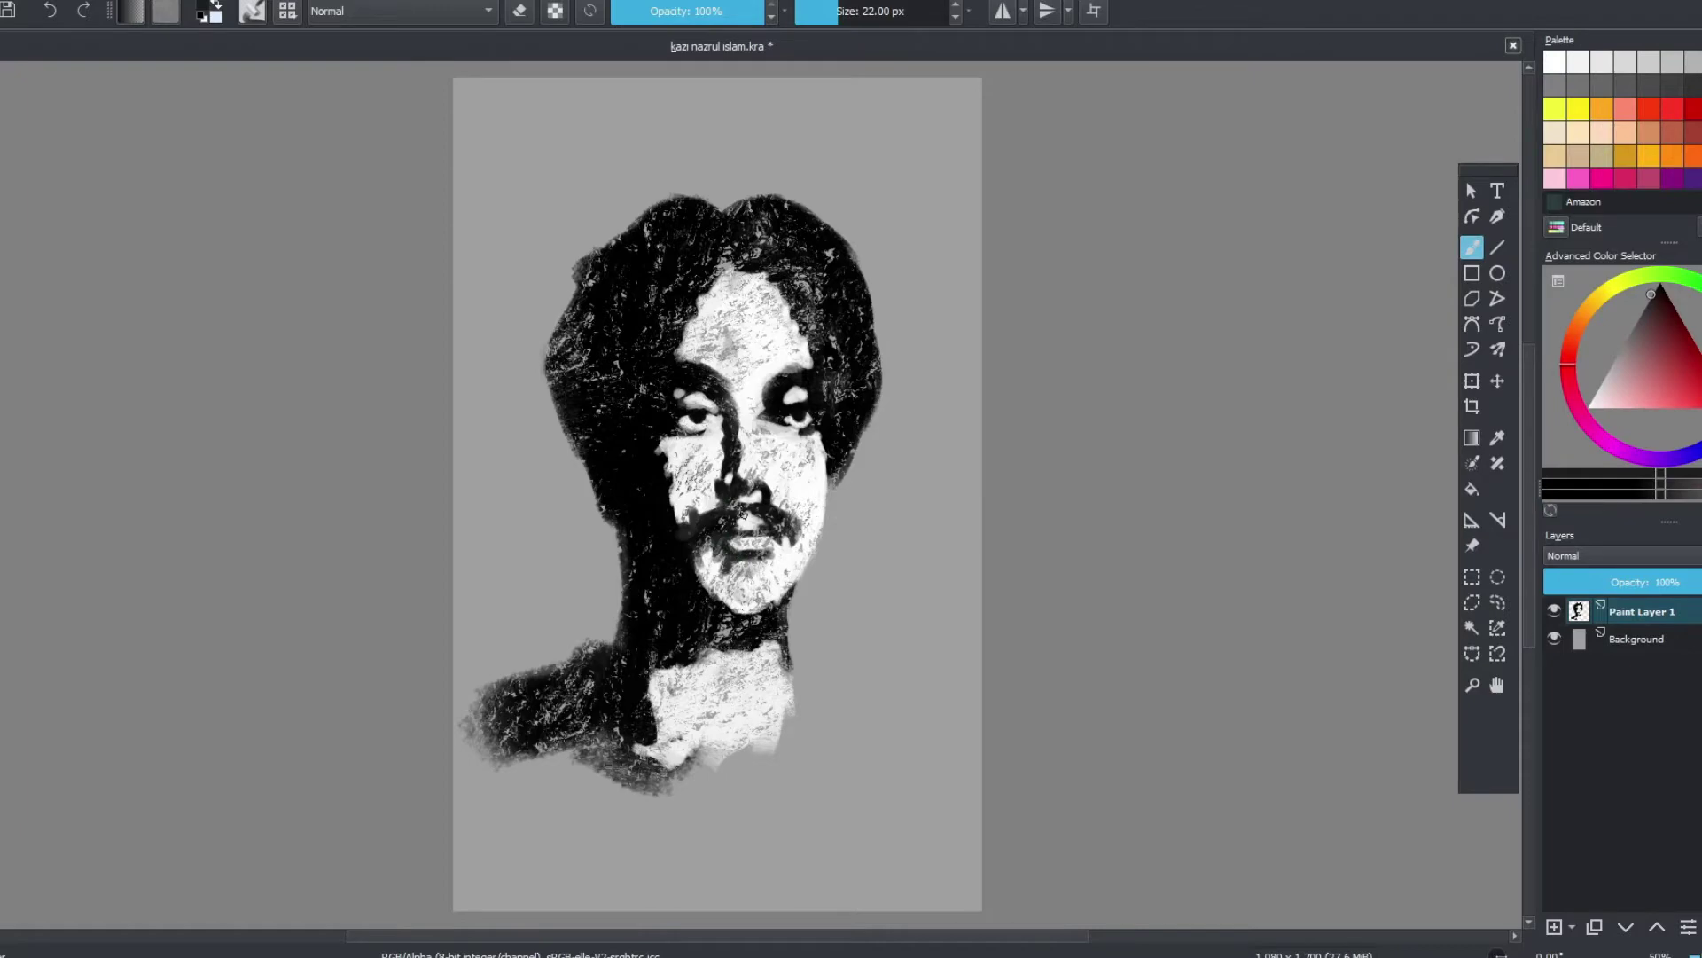
pyautogui.hotkey('ctrl', 's')
pyautogui.press('+')
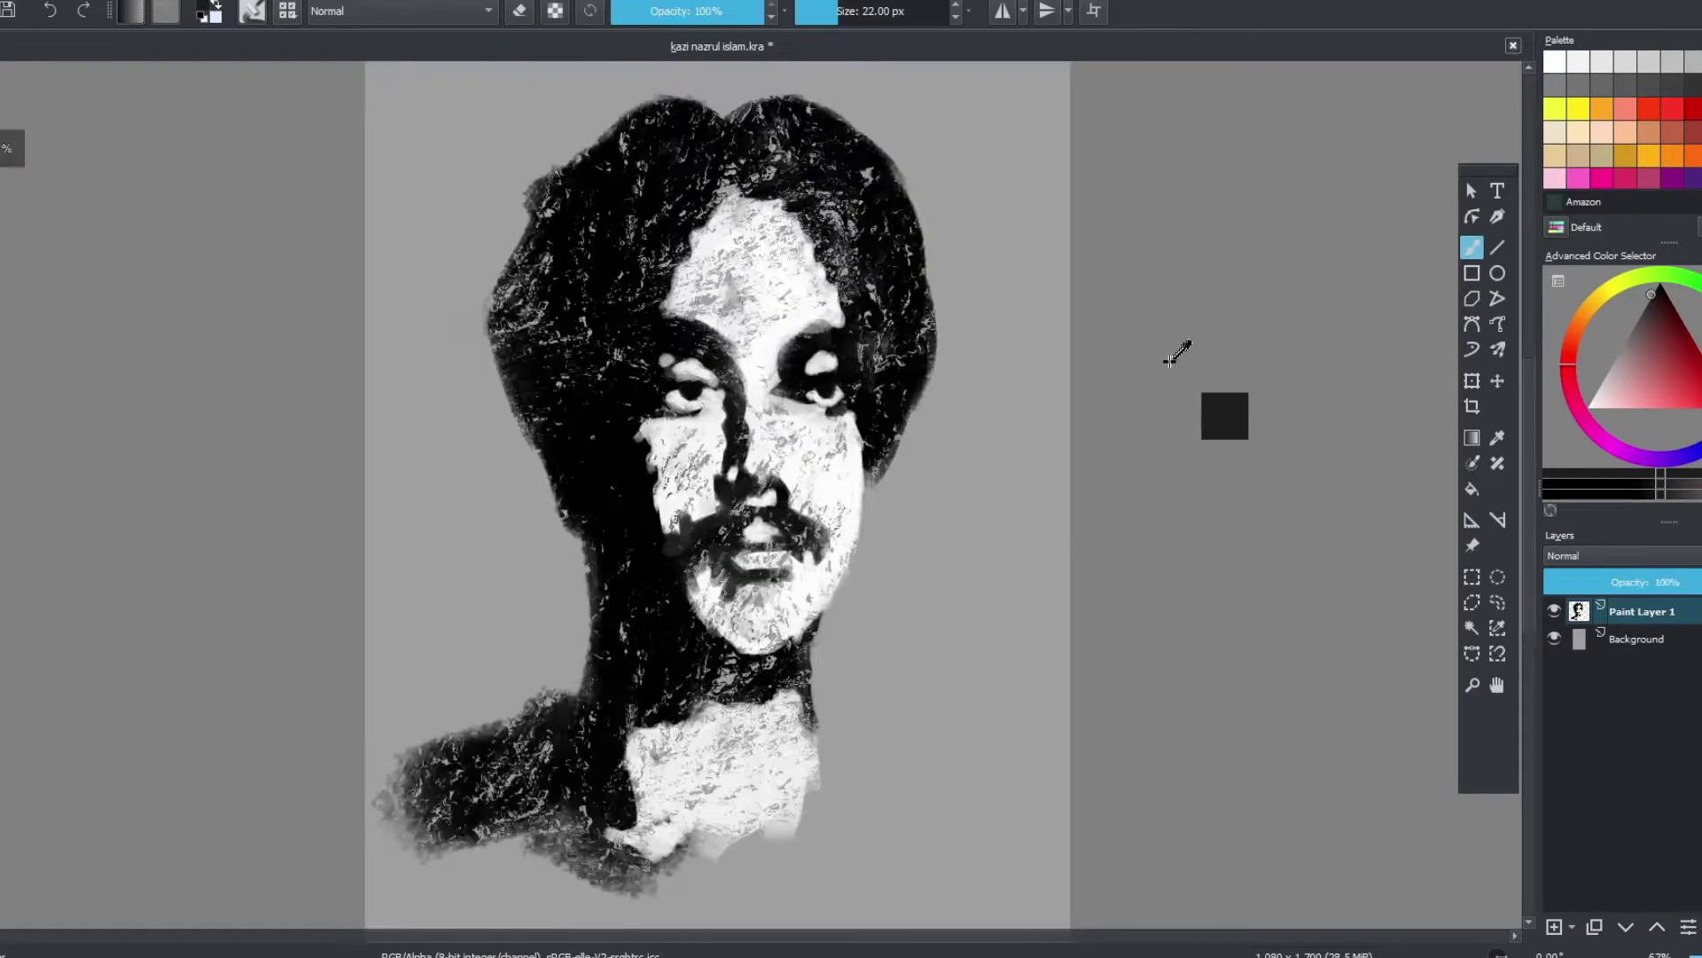
# - Touch up the right eye in white and draw dark diagonal and hooked collar lines below the neck
pyautogui.press('x')
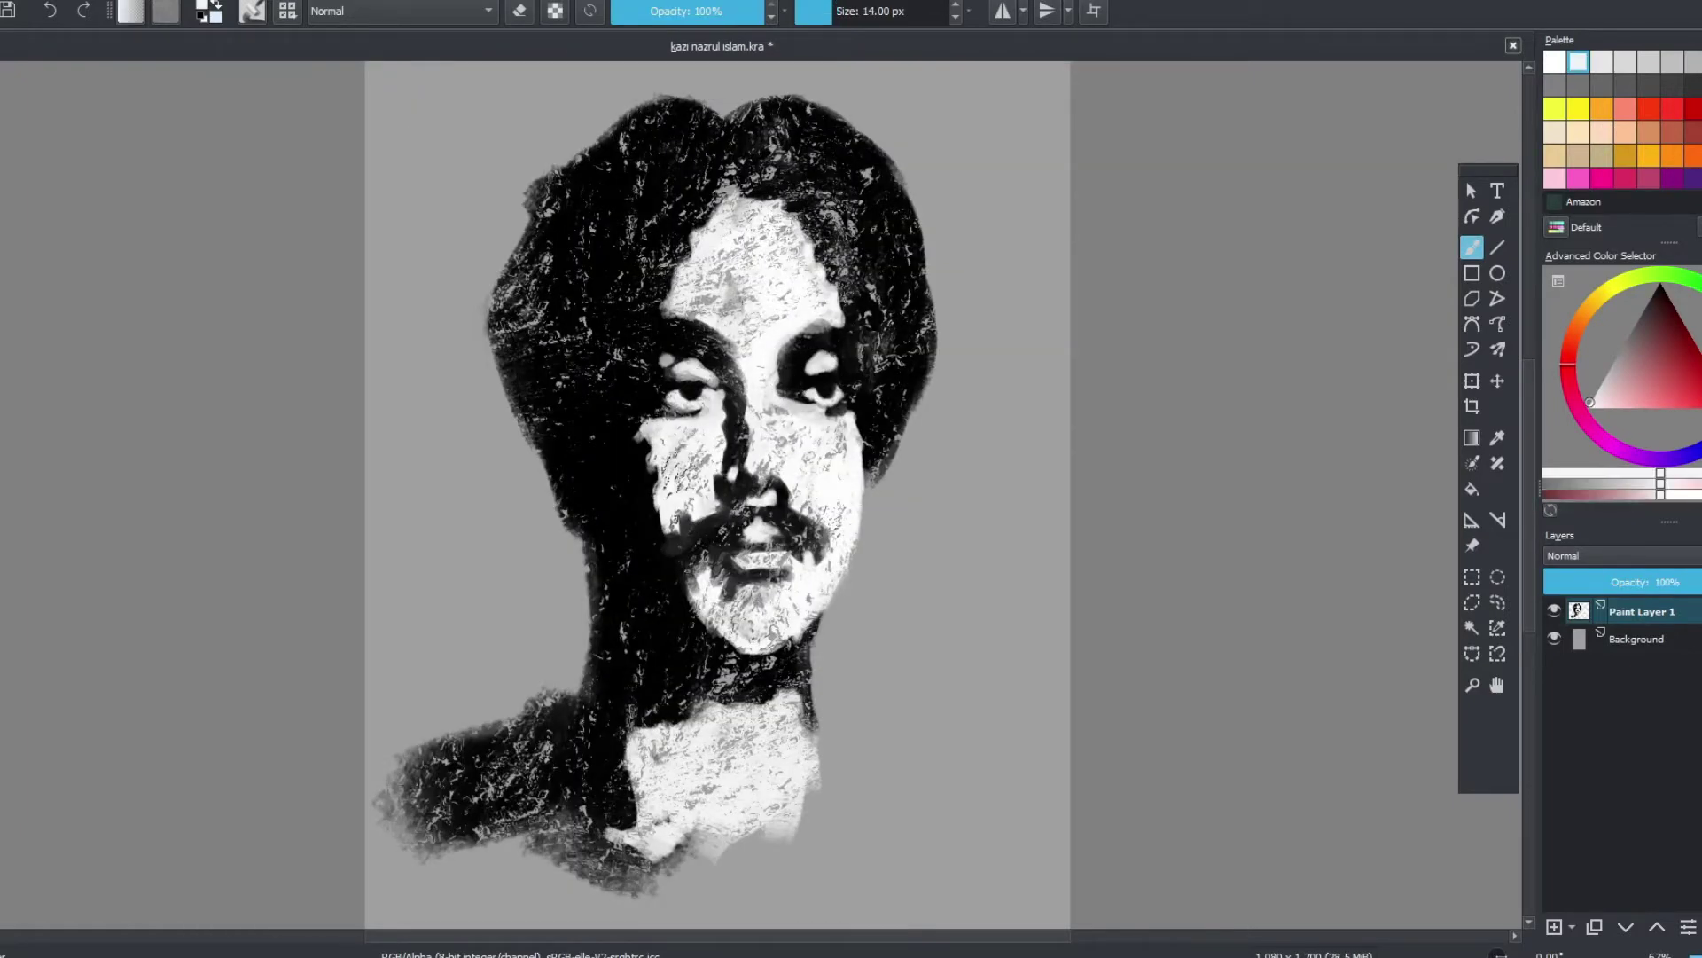
pyautogui.moveTo(781, 381); pyautogui.dragTo(801, 361)
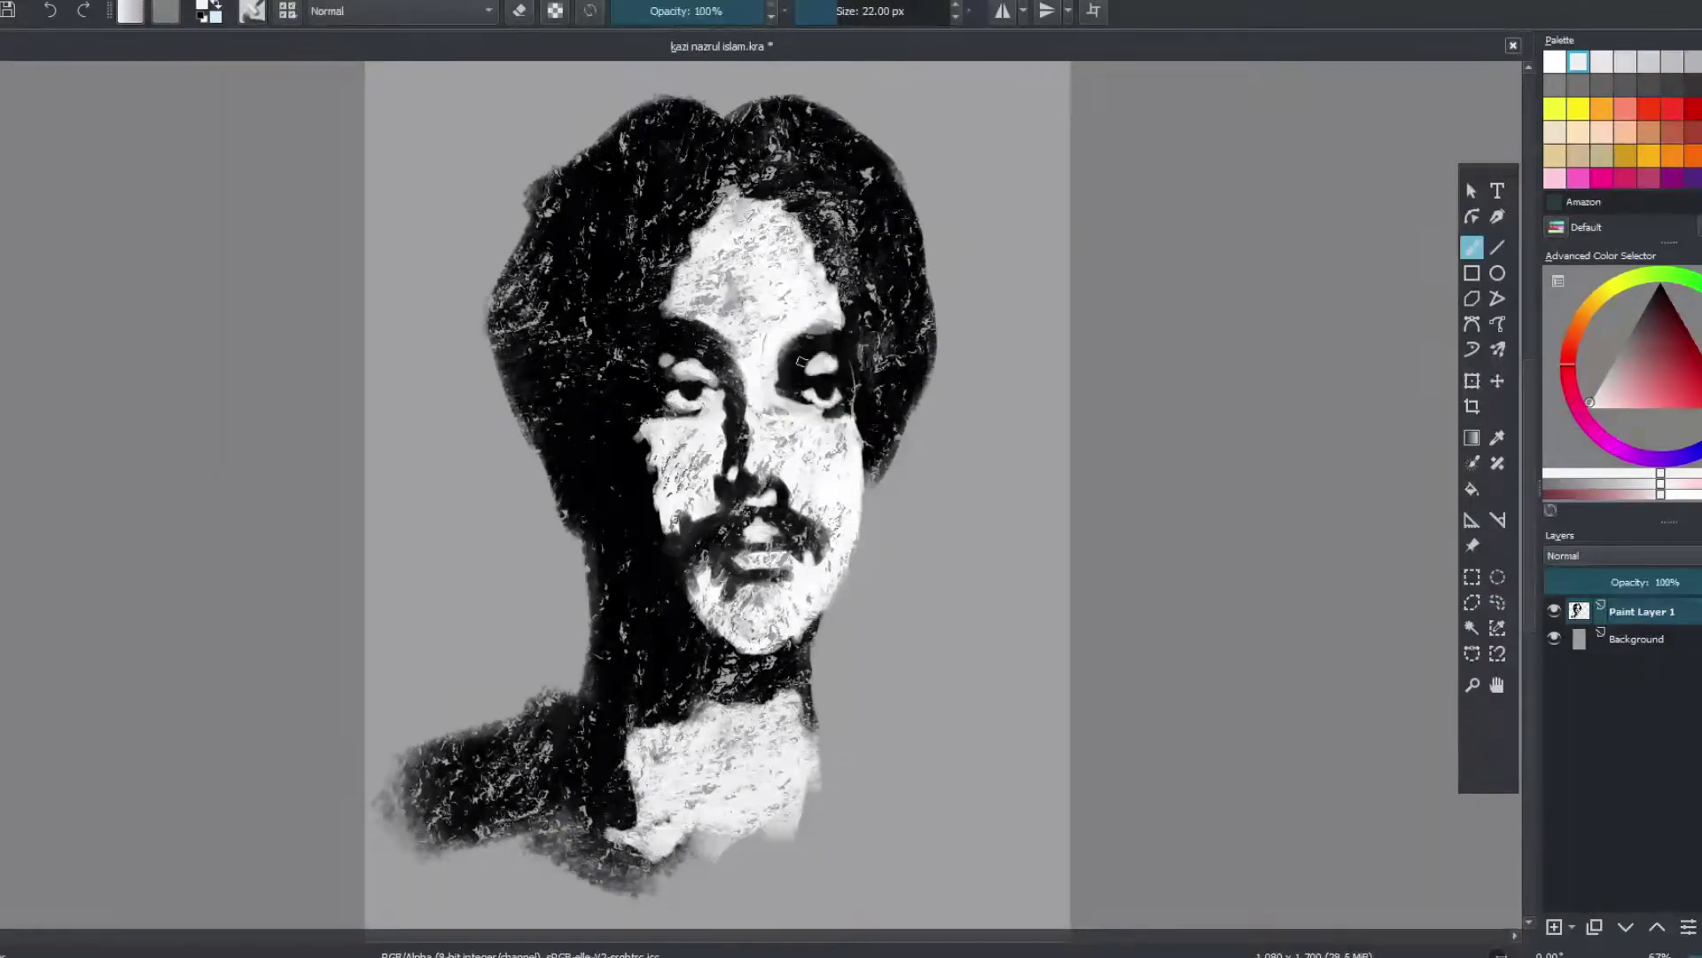
pyautogui.press('x')
pyautogui.moveTo(821, 747); pyautogui.dragTo(717, 873)
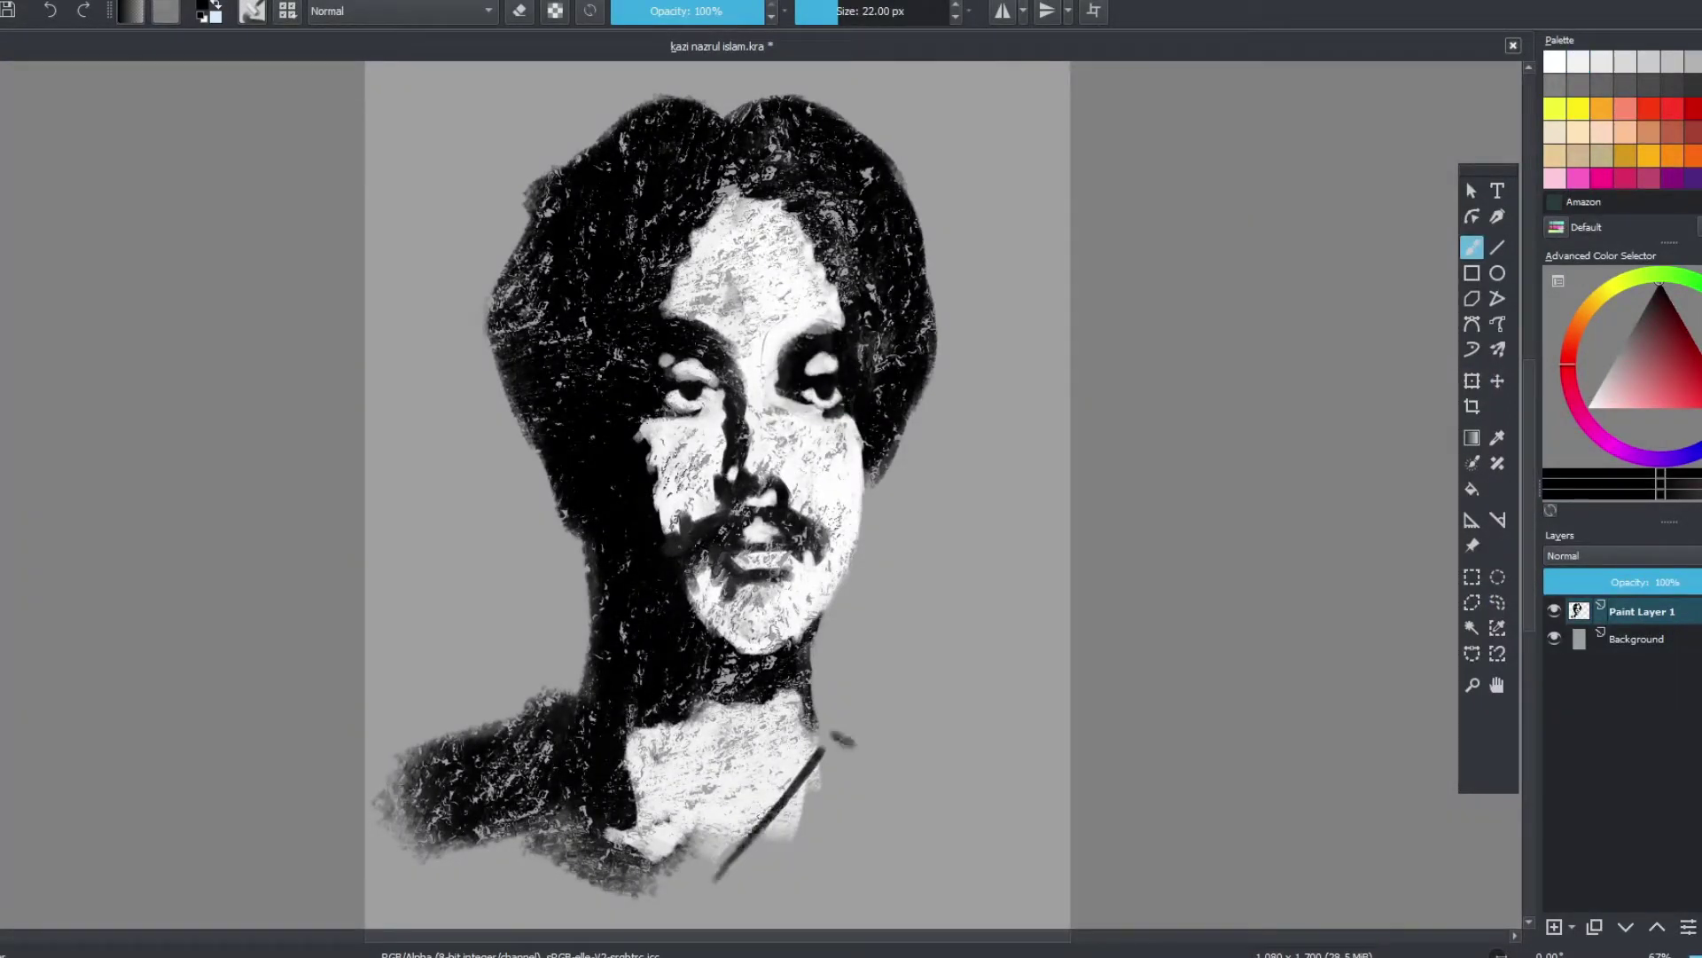
pyautogui.press('x')
pyautogui.moveTo(834, 732)
pyautogui.mouseDown()
pyautogui.moveTo(883, 805)
pyautogui.moveTo(780, 851)
pyautogui.mouseUp()
# - On a new paint layer, cover the background around the portrait with light grey textured strokes
pyautogui.click(1636, 639)
pyautogui.click(1554, 926)
pyautogui.click(1673, 61)
pyautogui.moveTo(958, 443)
pyautogui.mouseDown()
pyautogui.moveTo(874, 700)
pyautogui.moveTo(464, 437)
pyautogui.moveTo(567, 97)
pyautogui.mouseUp()
pyautogui.press('-')
pyautogui.moveTo(532, 160)
pyautogui.mouseDown()
pyautogui.moveTo(887, 142)
pyautogui.moveTo(965, 712)
pyautogui.moveTo(911, 778)
pyautogui.moveTo(843, 646)
pyautogui.moveTo(567, 532)
pyautogui.mouseUp()
pyautogui.moveTo(550, 399); pyautogui.dragTo(709, 133)
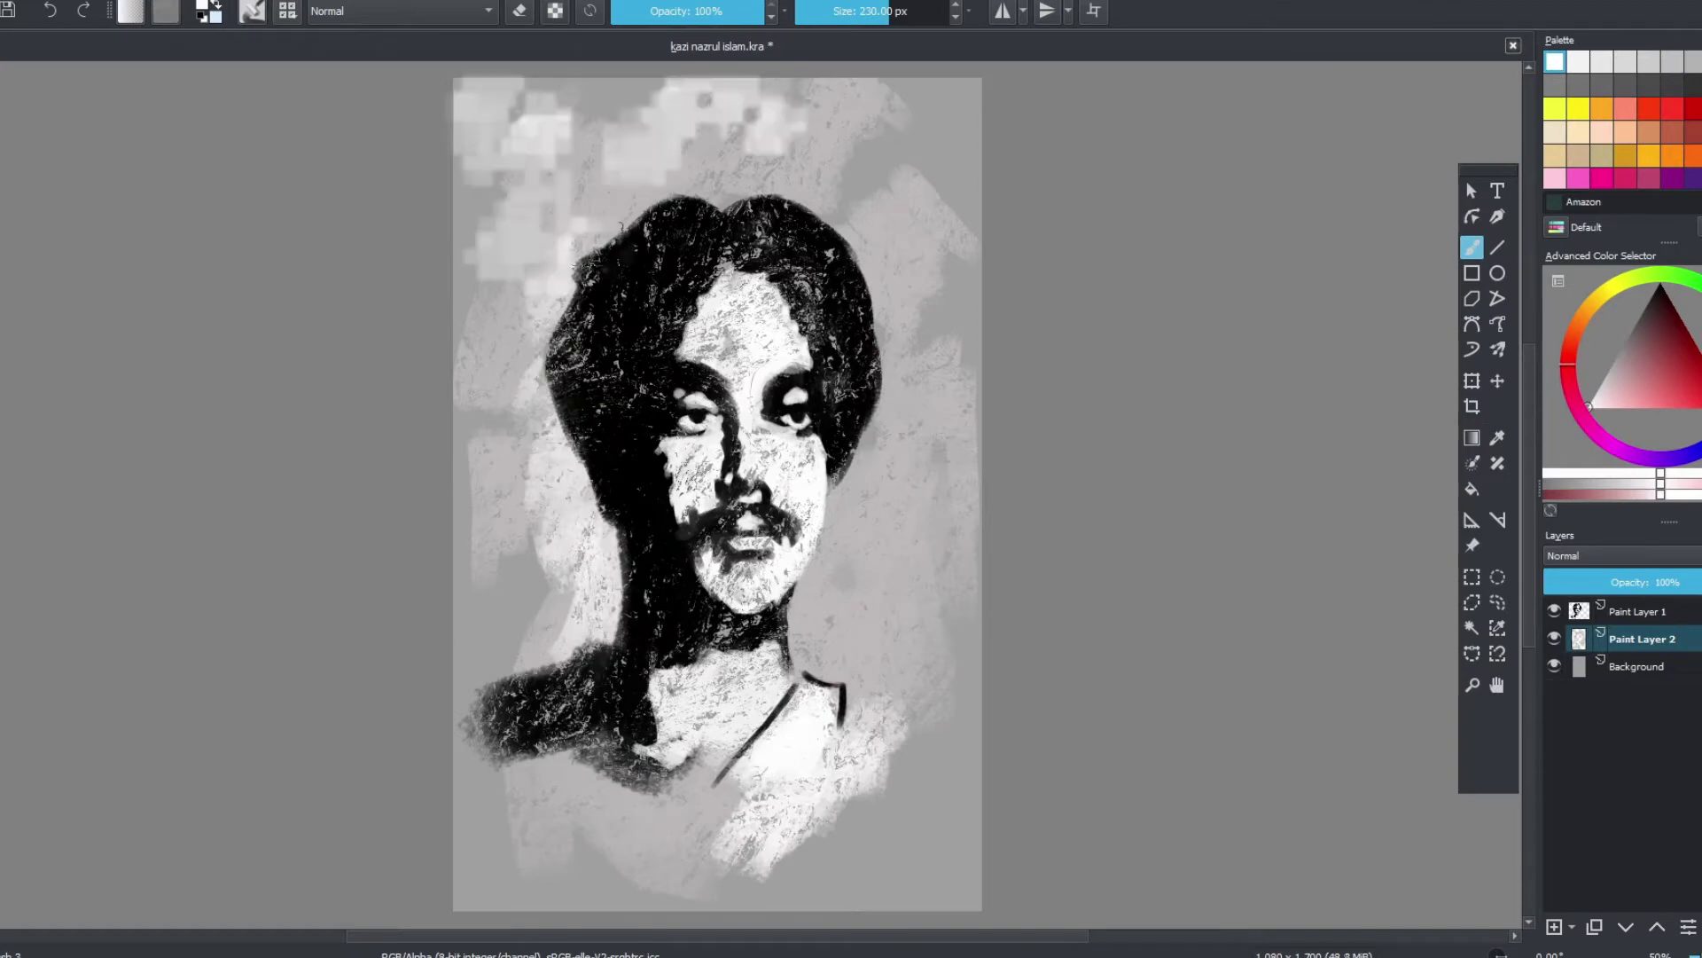
# - Return to the portrait layer with a smaller eraser brush, then add another layer and pan the view
pyautogui.press('pageup')
pyautogui.press('+')
pyautogui.press('[')
pyautogui.press('[')
pyautogui.press('[')
pyautogui.press('e')
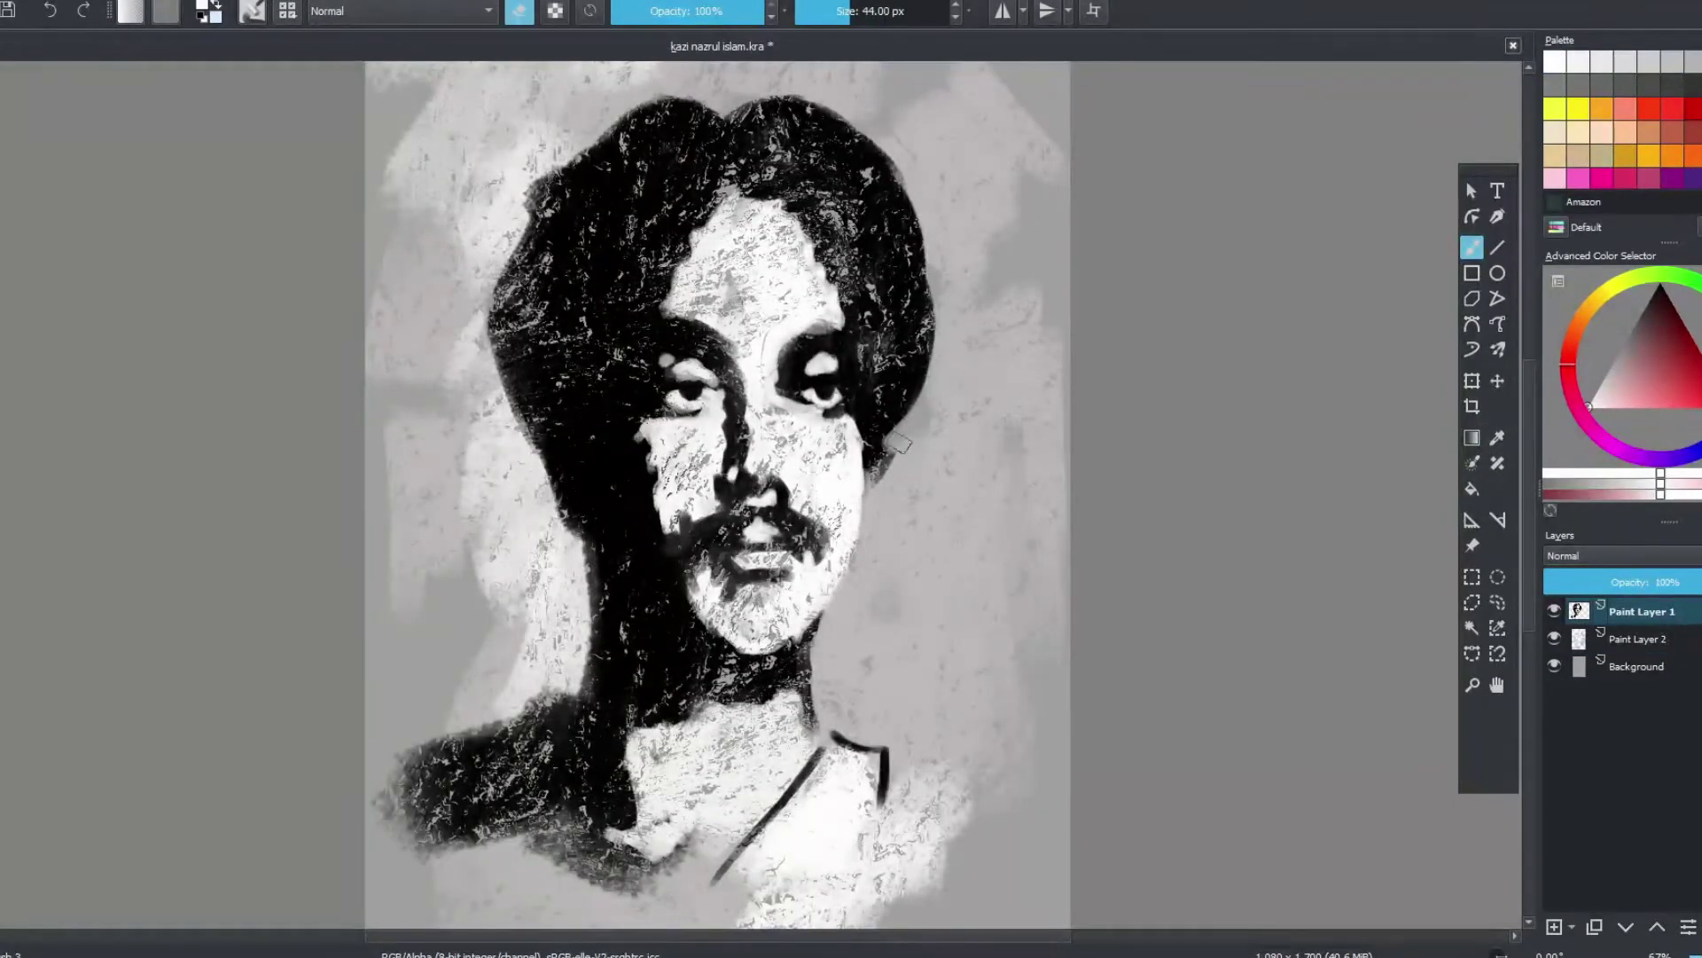
pyautogui.press('-')
pyautogui.press('/')
pyautogui.press('Insert')
pyautogui.moveTo(958, 536); pyautogui.dragTo(922, 412)
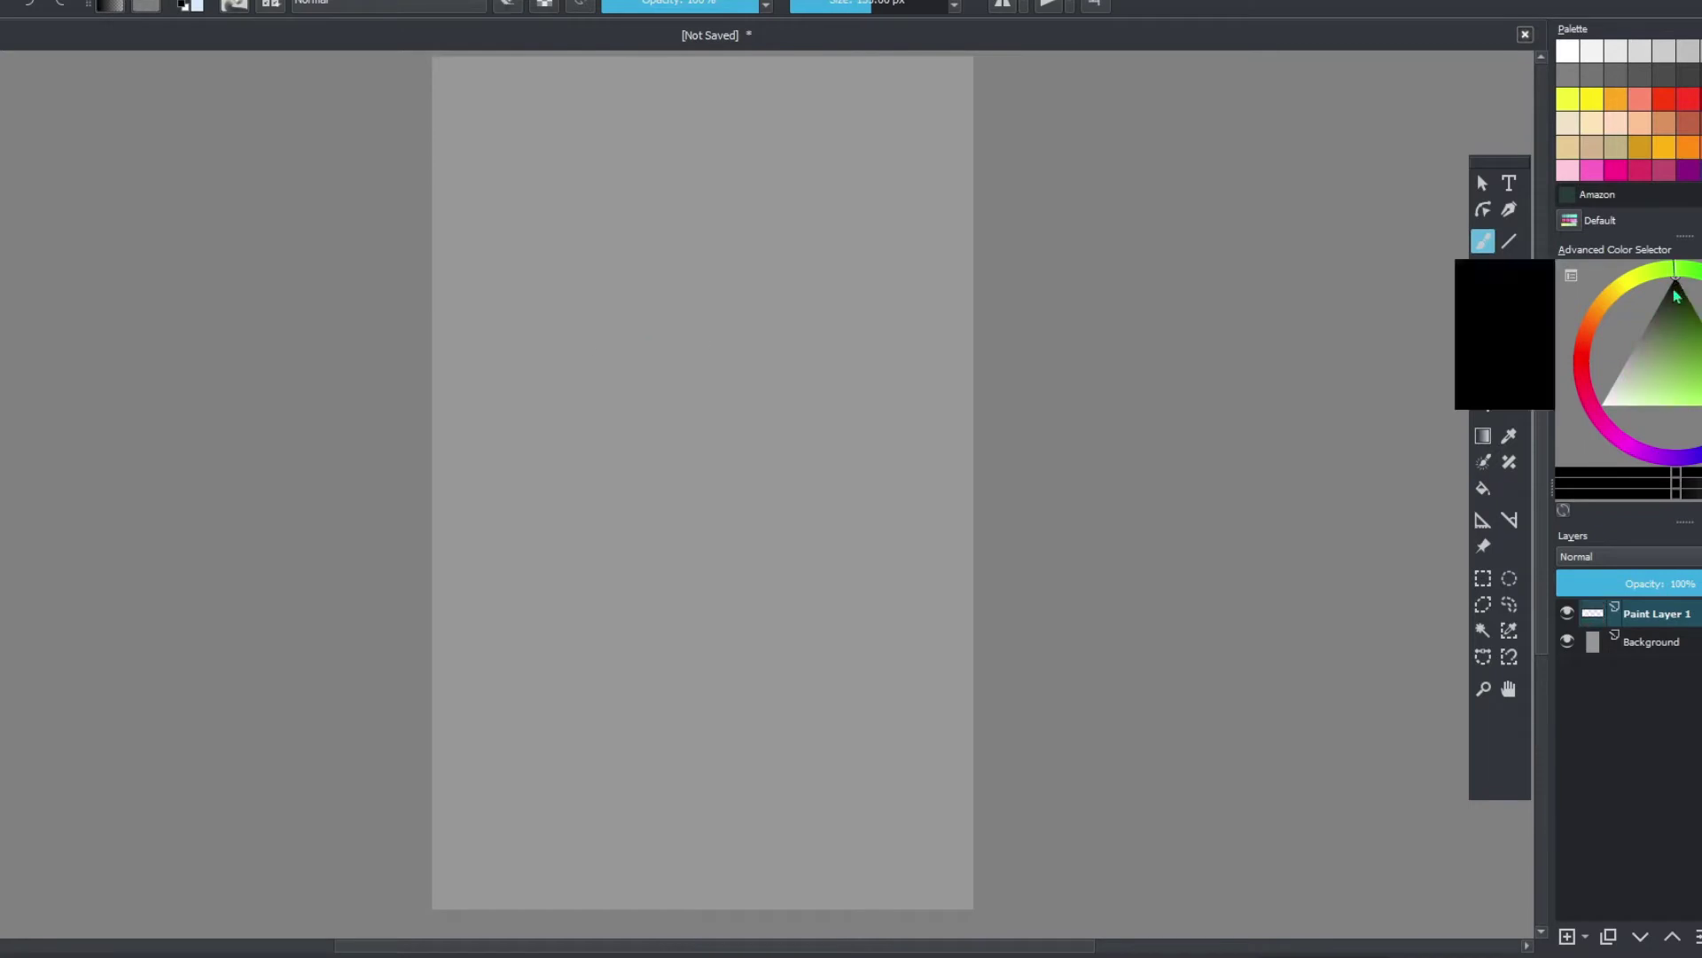
# - Paint a large rough black mass for the head and bring up the brush's Texture > Pattern settings
pyautogui.moveTo(658, 351); pyautogui.dragTo(665, 280)
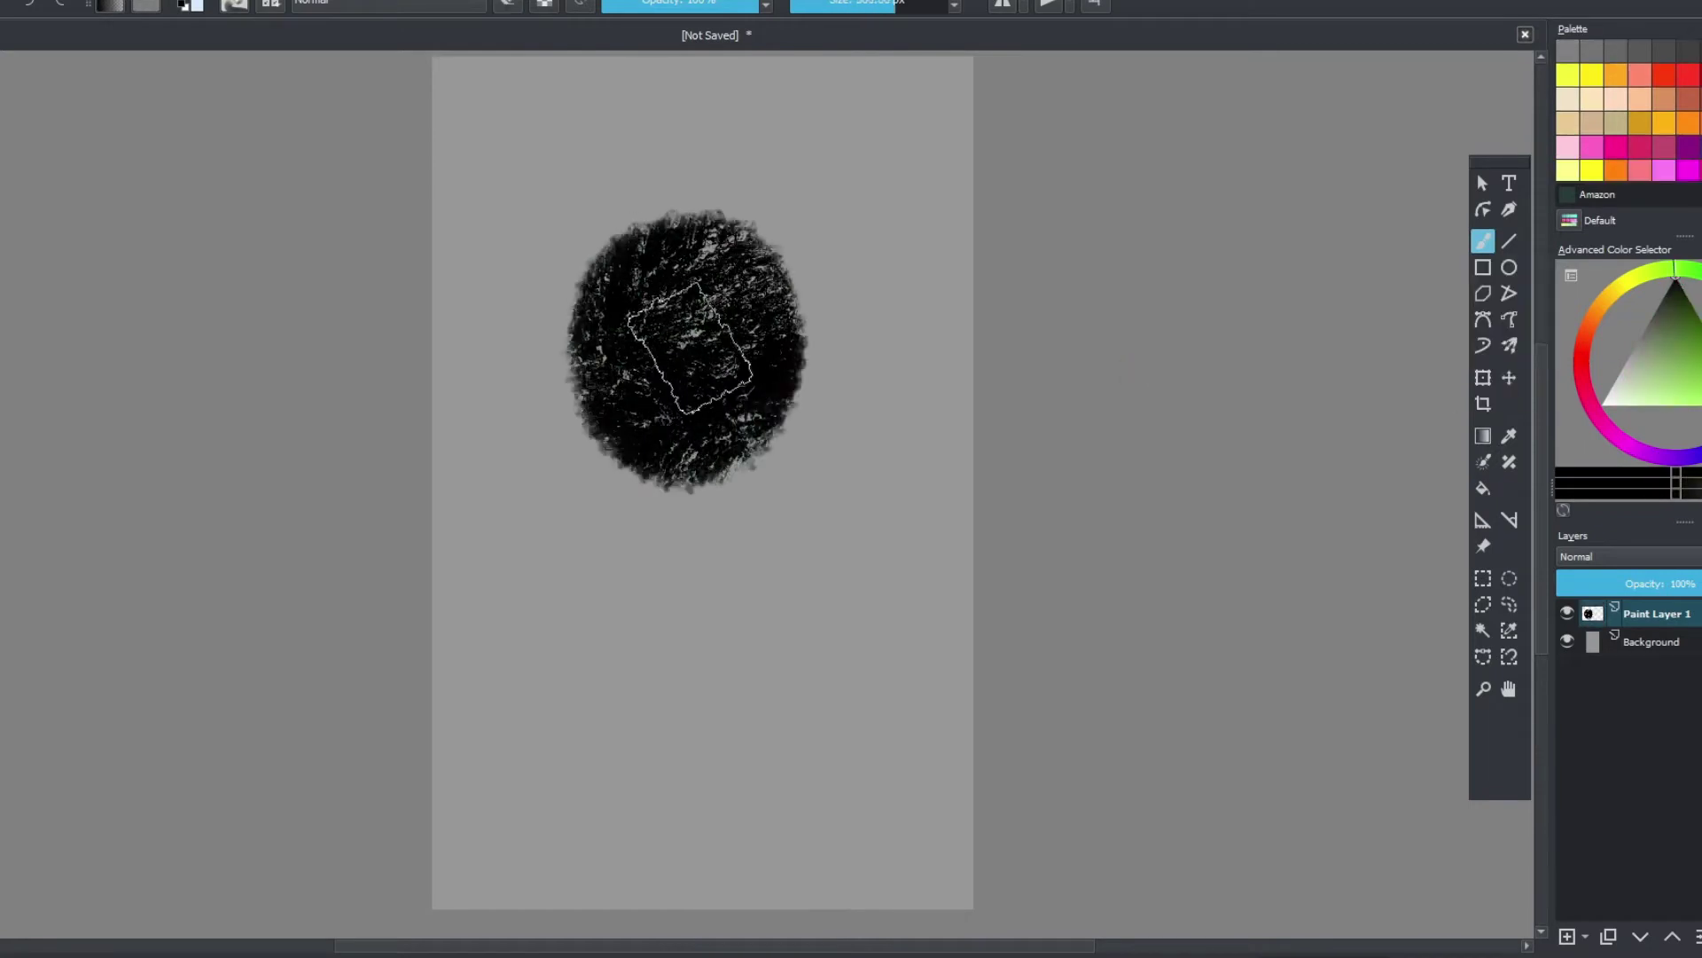
pyautogui.press('F5')
# - Choose a different brush texture pattern and extend the black mass downward, then shrink the brush
pyautogui.click(702, 421)
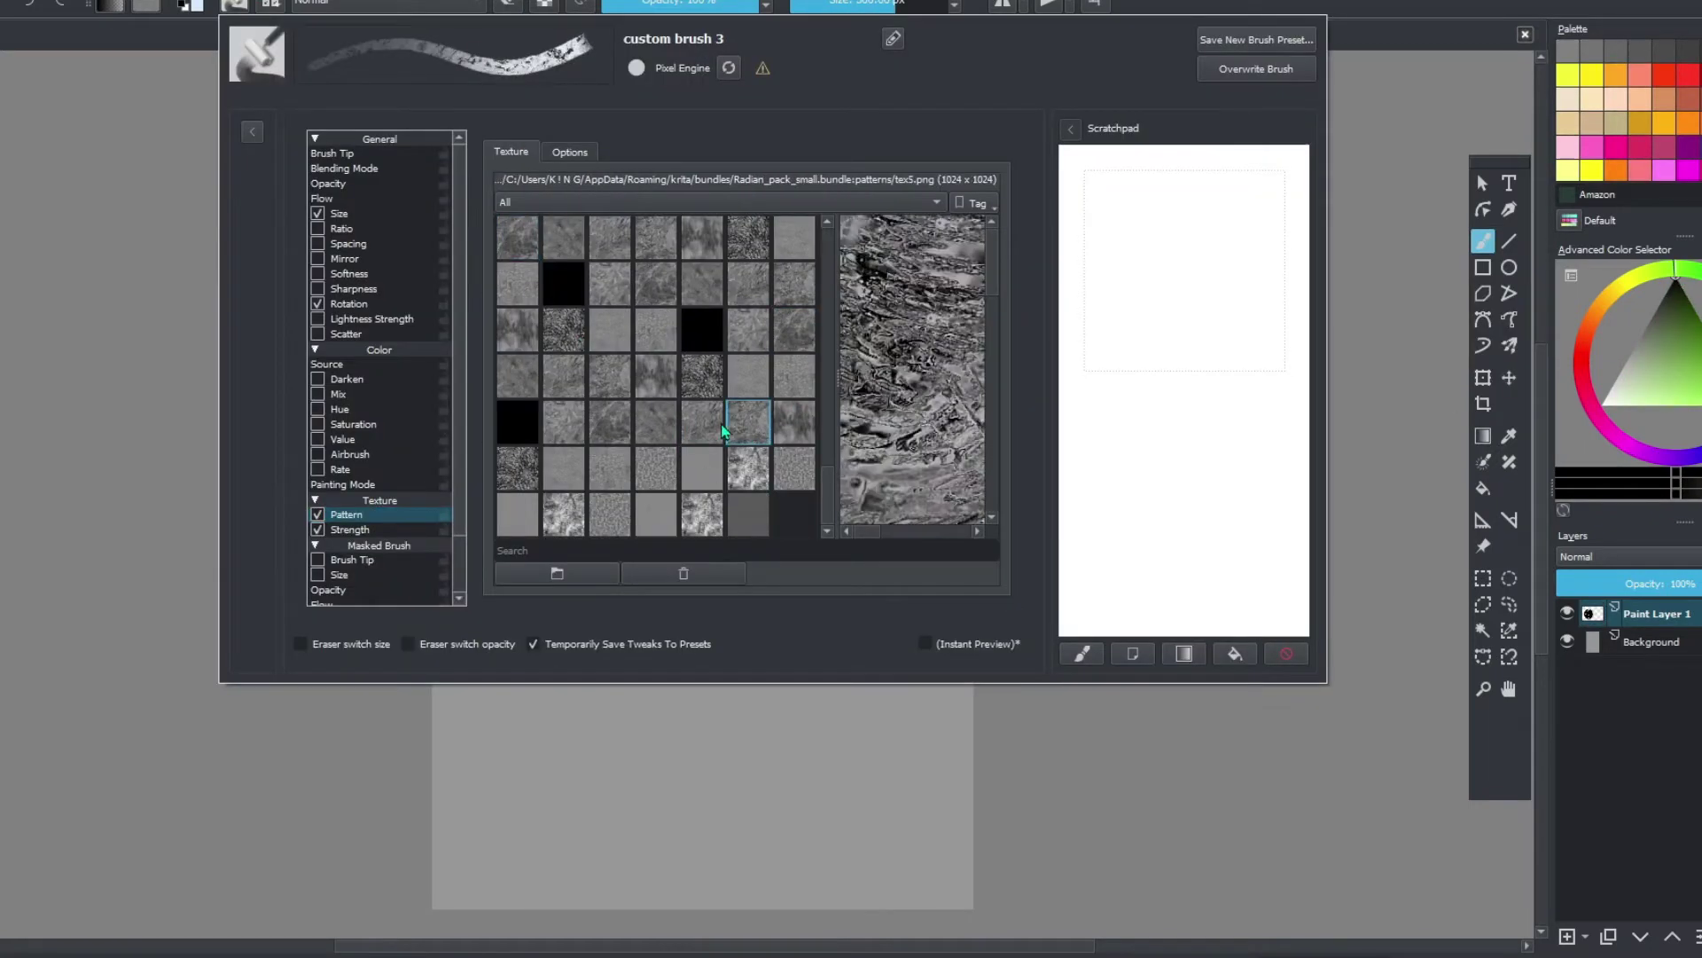
pyautogui.press('F5')
pyautogui.moveTo(657, 284)
pyautogui.mouseDown()
pyautogui.moveTo(627, 380)
pyautogui.moveTo(692, 523)
pyautogui.moveTo(608, 379)
pyautogui.moveTo(684, 189)
pyautogui.moveTo(792, 286)
pyautogui.moveTo(825, 381)
pyautogui.moveTo(677, 239)
pyautogui.moveTo(646, 183)
pyautogui.moveTo(581, 346)
pyautogui.moveTo(585, 479)
pyautogui.moveTo(656, 514)
pyautogui.moveTo(506, 586)
pyautogui.mouseUp()
pyautogui.press('[')
# - Add black texture at the mass's lower edge and save the painting as a new .kra document
pyautogui.moveTo(656, 550); pyautogui.dragTo(750, 532)
pyautogui.hotkey('alt', 'f')
pyautogui.write('kazi nazrul islam.jpg')
pyautogui.hotkey('ctrl', 'z')
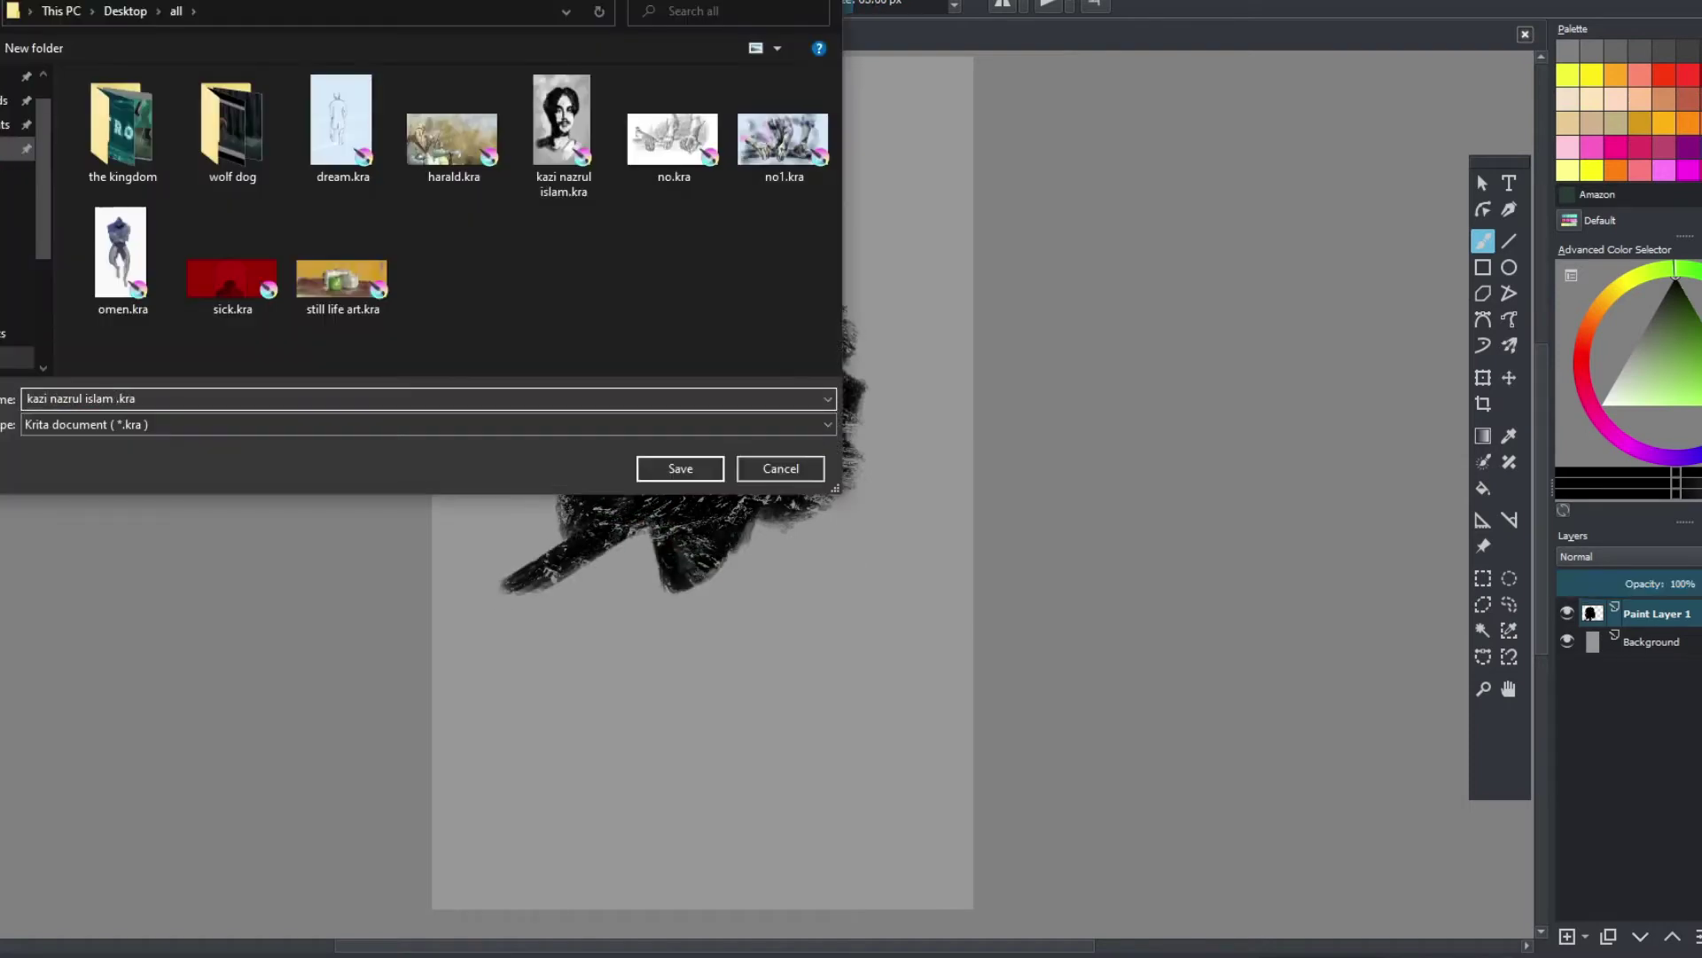
pyautogui.write('ting')
pyautogui.press('Return')
# - Paint the white face and beard, then soften the left cheek at about 37% opacity
pyautogui.click(1567, 50)
pyautogui.moveTo(637, 261)
pyautogui.mouseDown()
pyautogui.moveTo(621, 346)
pyautogui.moveTo(629, 295)
pyautogui.moveTo(687, 341)
pyautogui.moveTo(727, 301)
pyautogui.moveTo(674, 235)
pyautogui.moveTo(658, 321)
pyautogui.moveTo(708, 282)
pyautogui.mouseUp()
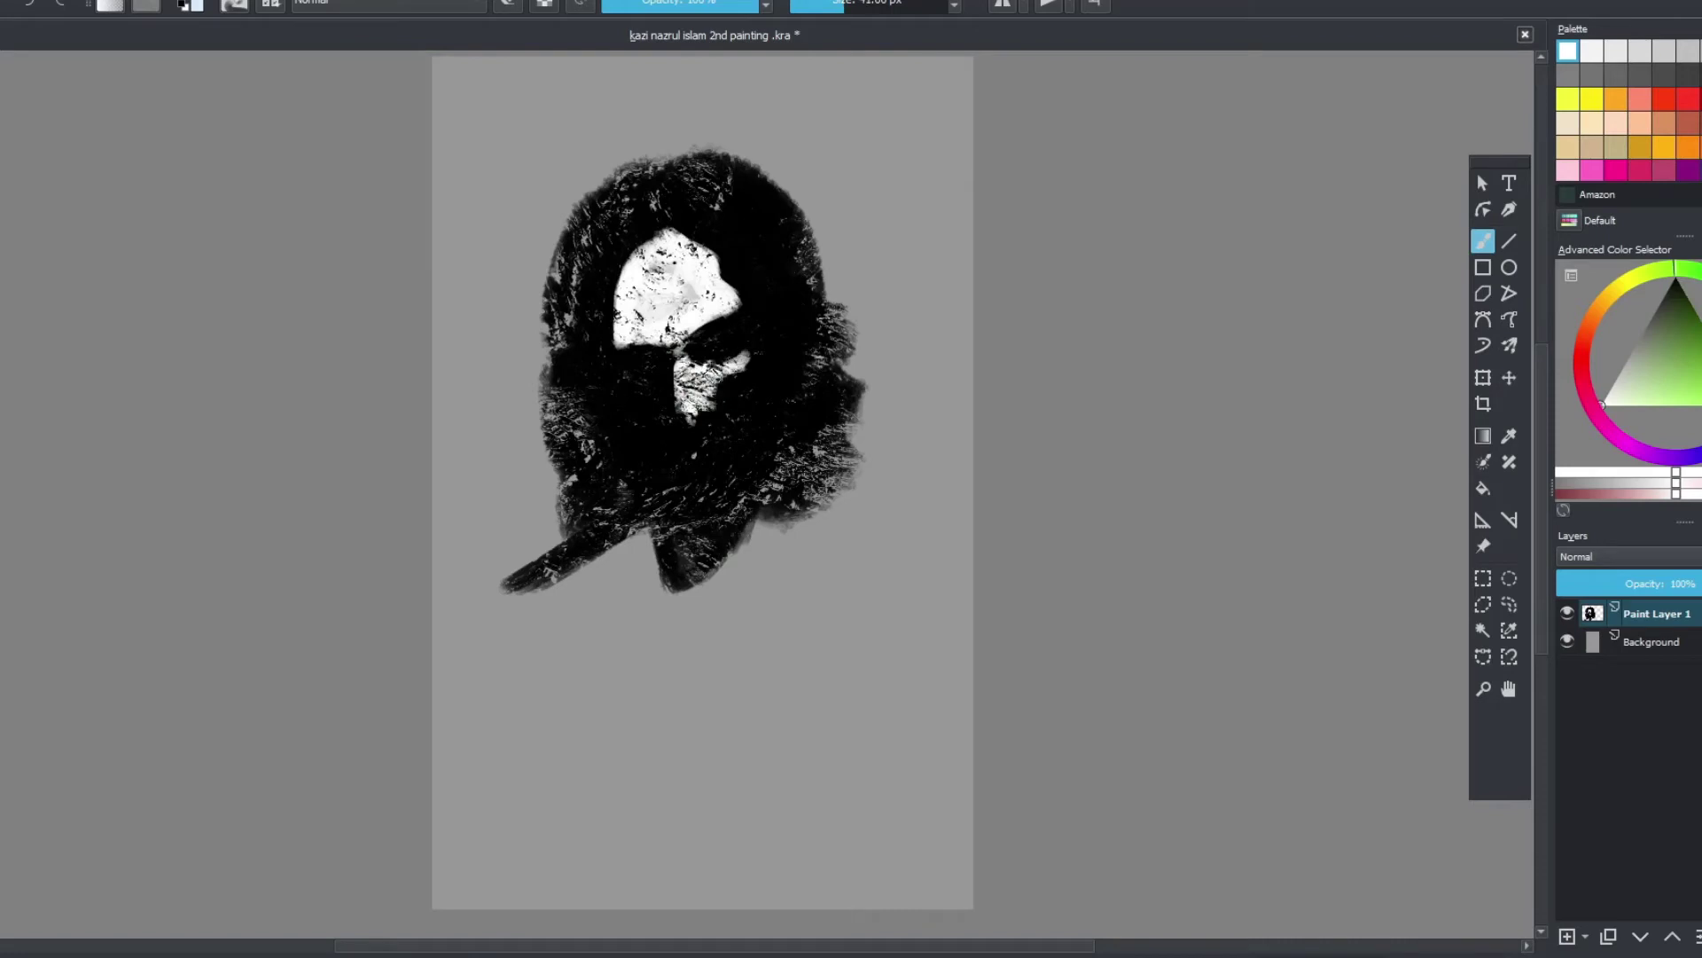
pyautogui.moveTo(714, 408); pyautogui.dragTo(748, 355)
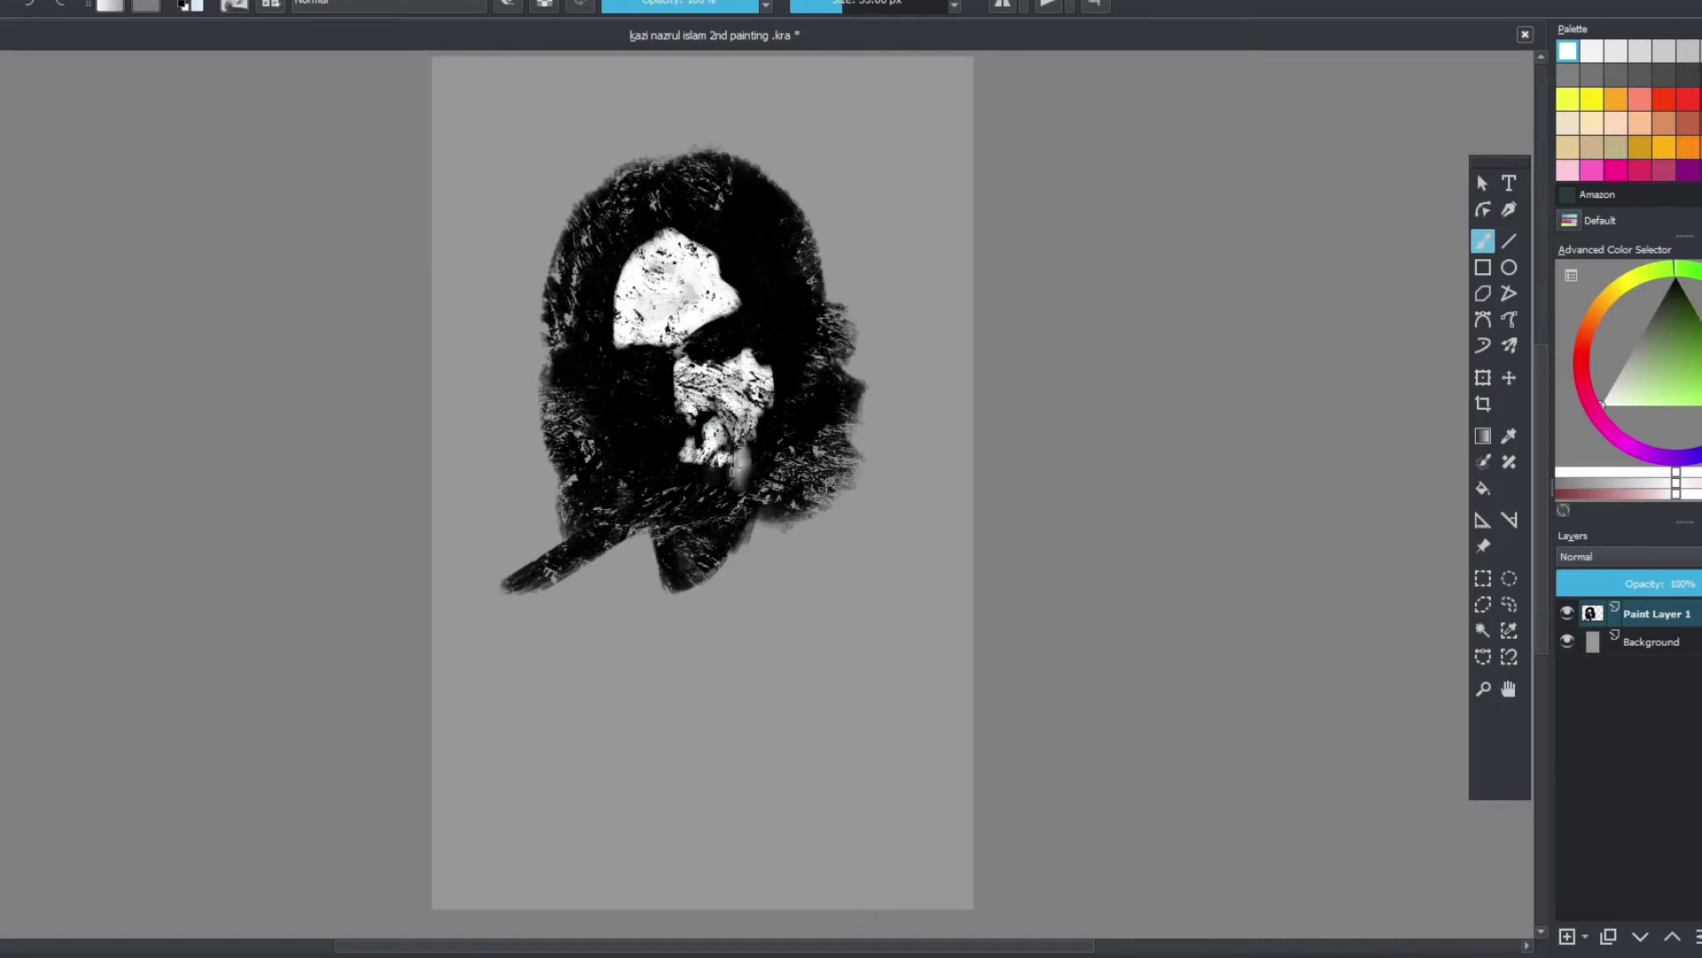
pyautogui.moveTo(723, 501); pyautogui.dragTo(770, 381)
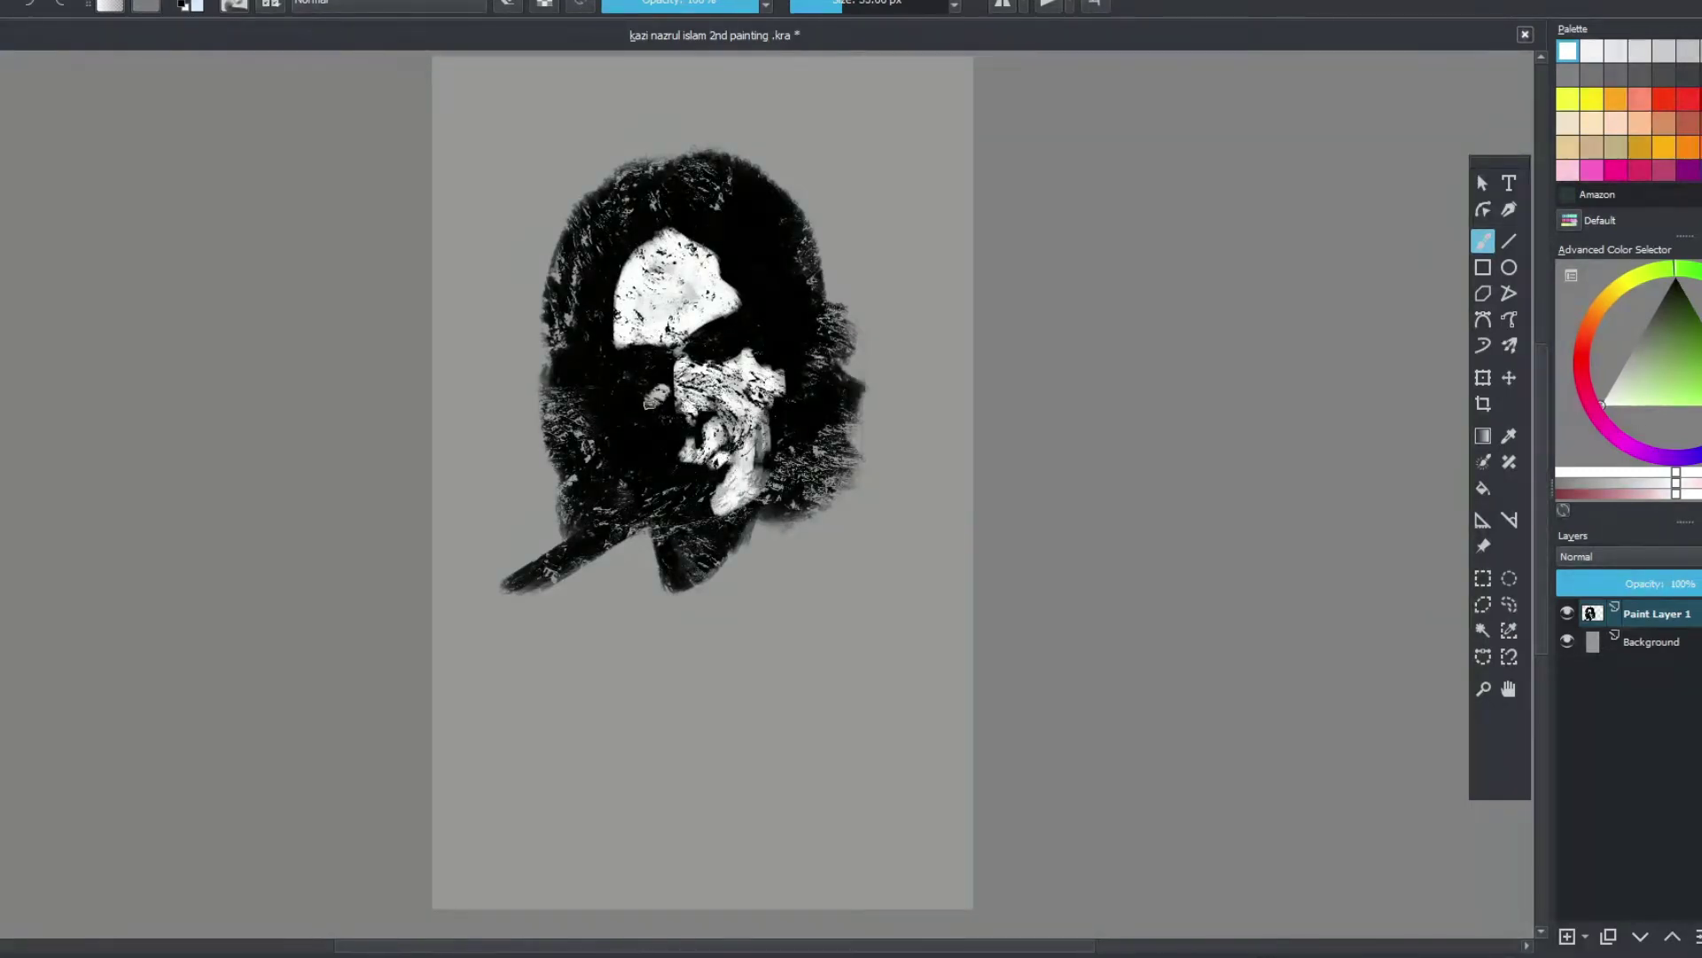
pyautogui.click(659, 4)
pyautogui.moveTo(651, 385)
pyautogui.mouseDown()
pyautogui.moveTo(636, 444)
pyautogui.moveTo(674, 479)
pyautogui.moveTo(678, 456)
pyautogui.mouseUp()
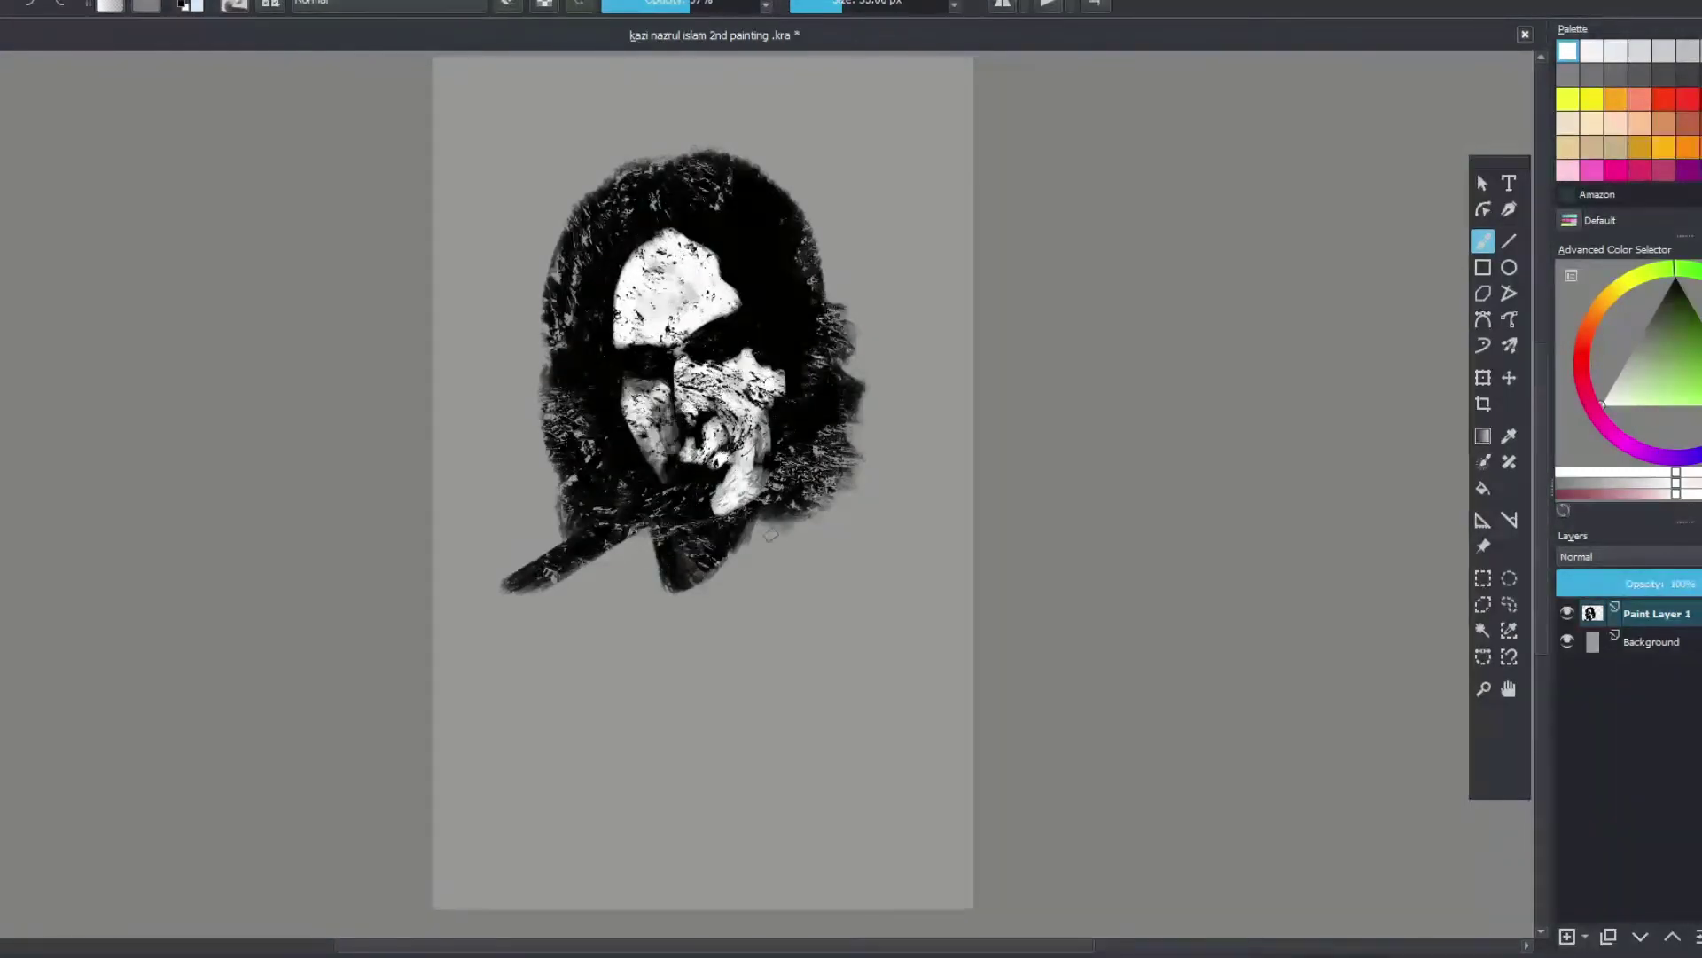
# - Add dark strokes across the forehead and cheek and a white highlight along the flute
pyautogui.press('x')
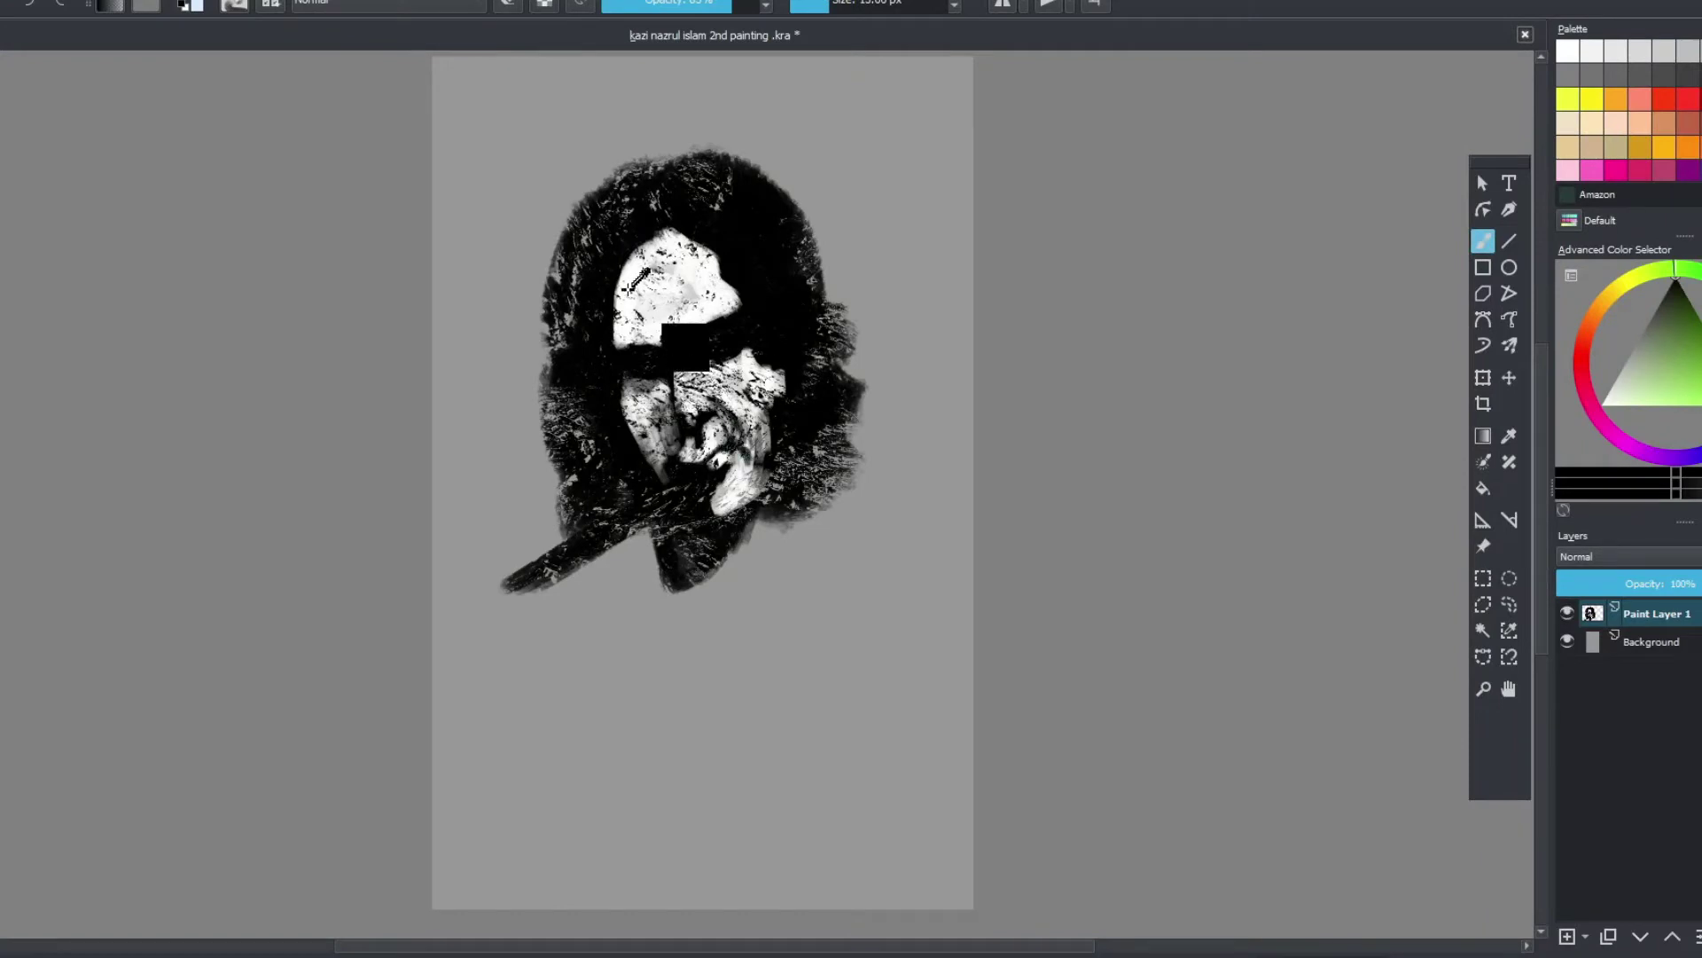
pyautogui.press('x')
pyautogui.press('x')
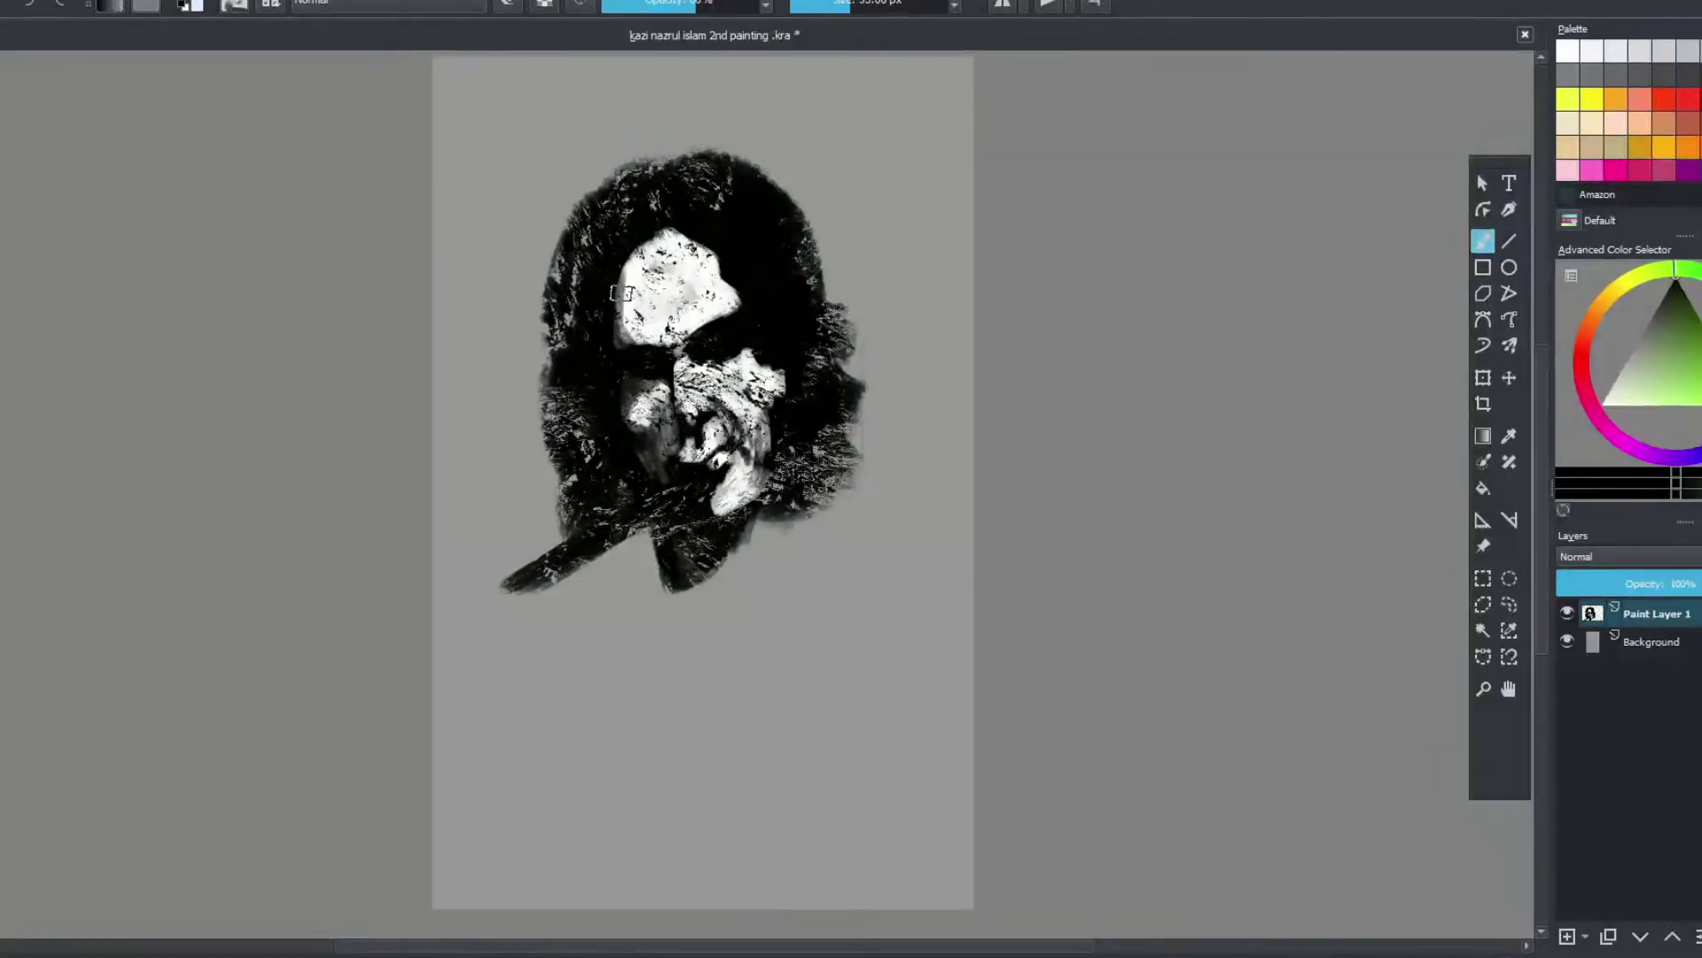
pyautogui.moveTo(661, 266); pyautogui.dragTo(637, 254)
pyautogui.press('x')
pyautogui.press('[')
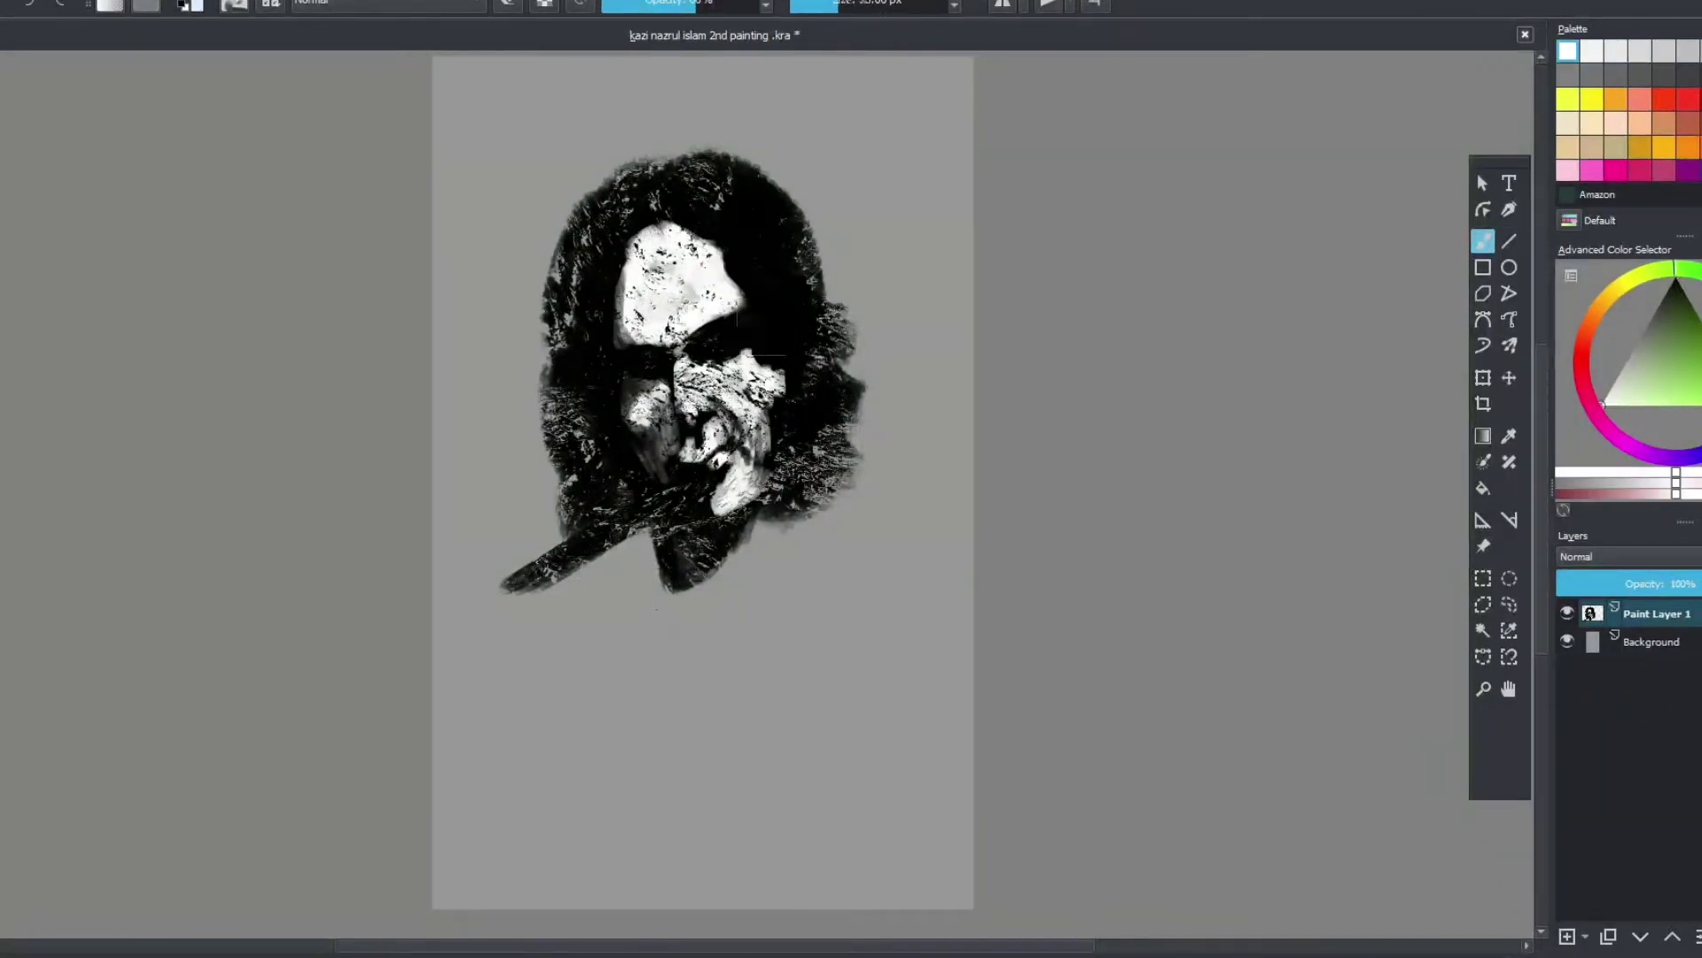
pyautogui.moveTo(660, 501); pyautogui.dragTo(705, 468)
# - Restore full brush opacity and pick a dark grey, a near-white grey and a new painting colour
pyautogui.press('x')
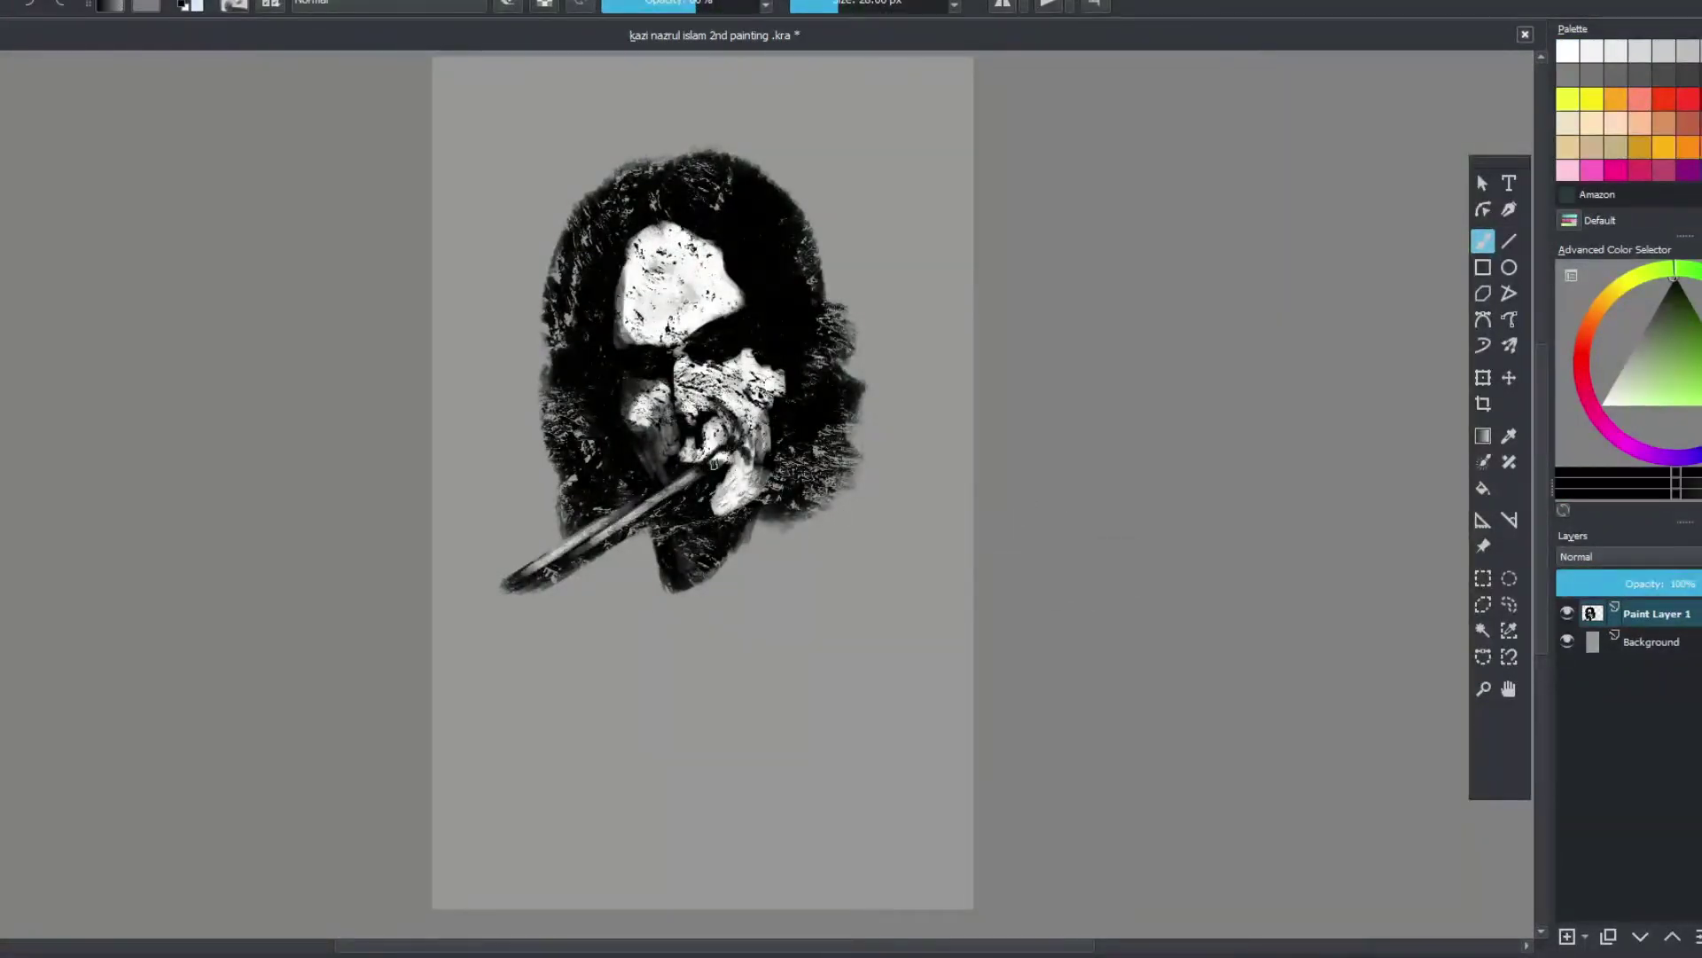
pyautogui.press('o')
pyautogui.press('o')
pyautogui.press('+')
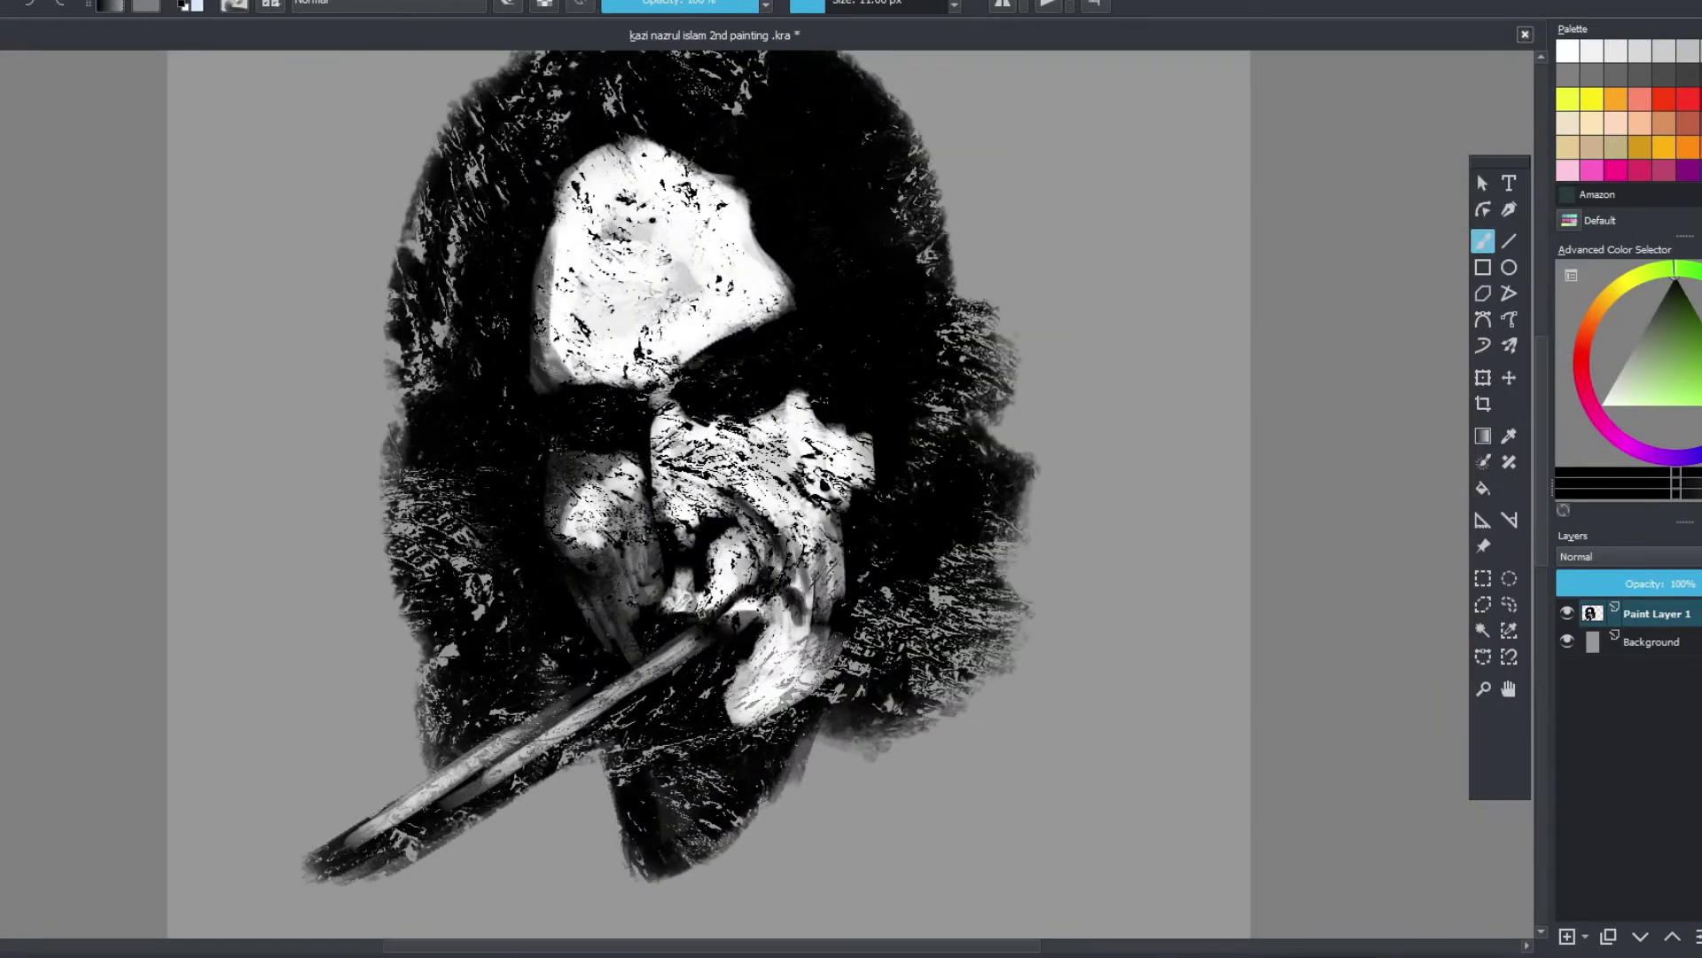
pyautogui.keyDown('ctrl'); pyautogui.click(734, 612); pyautogui.keyUp('ctrl')
pyautogui.keyDown('ctrl'); pyautogui.click(829, 697); pyautogui.keyUp('ctrl')
pyautogui.press('-')
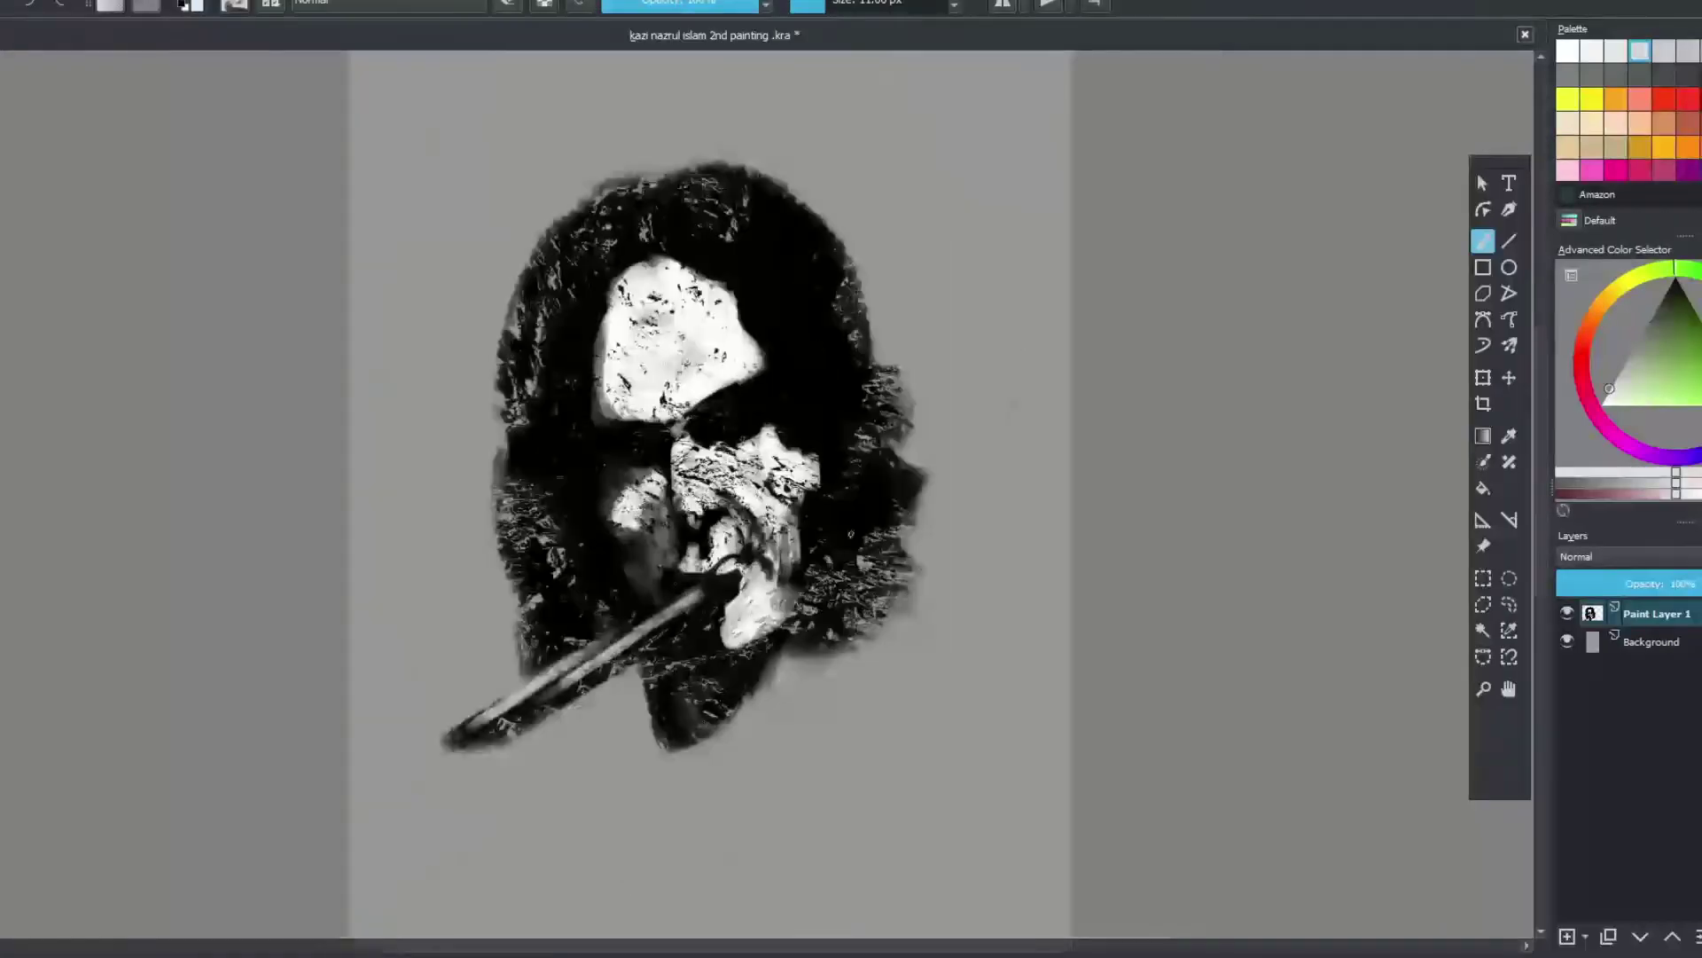
pyautogui.keyDown('ctrl'); pyautogui.click(447, 759); pyautogui.keyUp('ctrl')
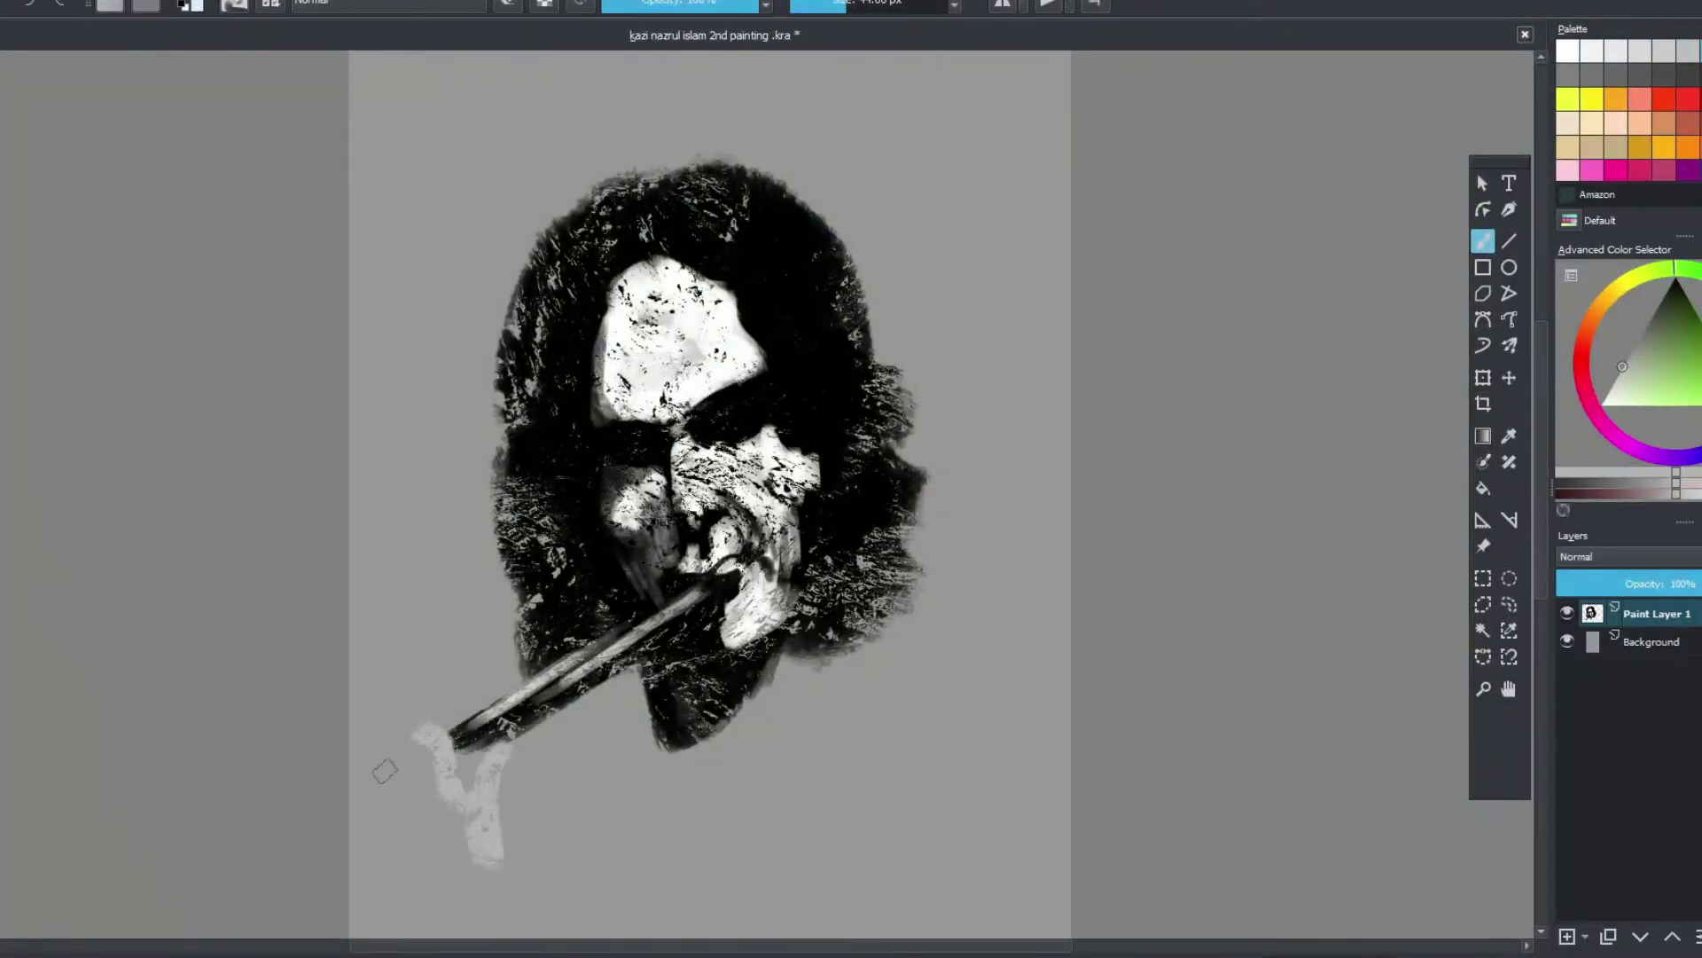
# - Add a paint layer beneath the portrait, darken the flute's end and fill in the hand
pyautogui.press('Insert')
pyautogui.press('d')
pyautogui.moveTo(417, 755); pyautogui.dragTo(427, 782)
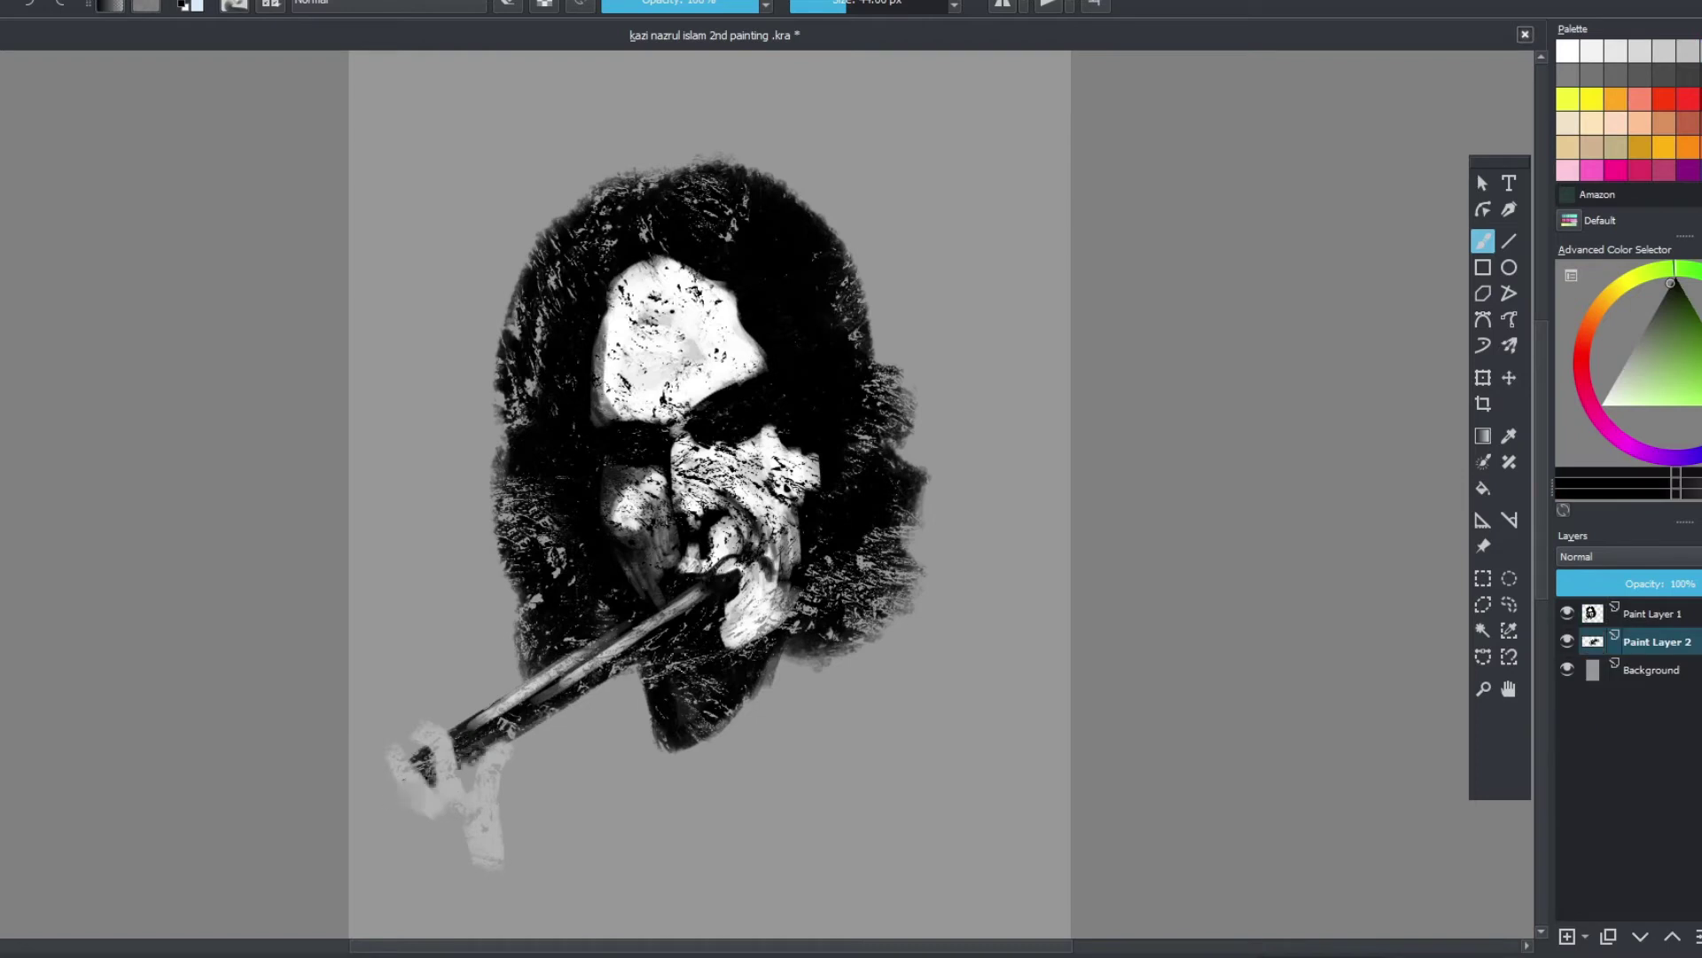
pyautogui.press('x')
pyautogui.press('pageup')
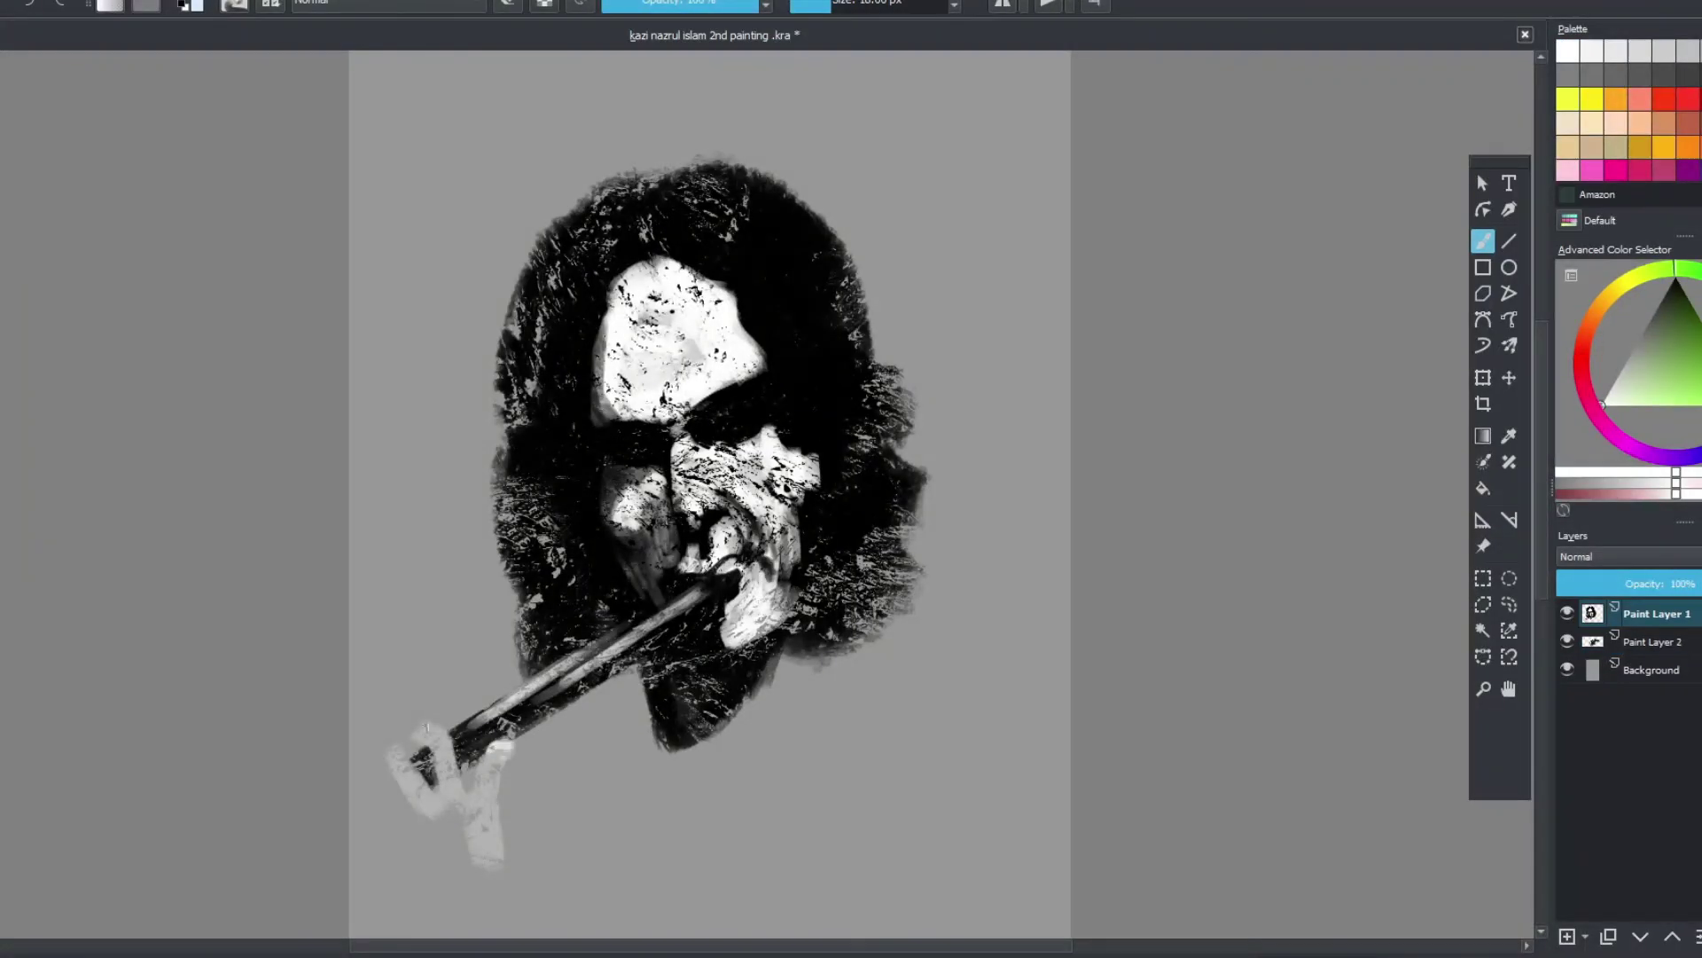
pyautogui.moveTo(434, 798)
pyautogui.mouseDown()
pyautogui.moveTo(479, 851)
pyautogui.moveTo(411, 774)
pyautogui.moveTo(408, 825)
pyautogui.mouseUp()
# - Shade the hand with soft dark strokes at about 20% opacity and pick a mid-grey
pyautogui.press('x')
pyautogui.press('i')
pyautogui.press('i')
pyautogui.press('i')
pyautogui.moveTo(483, 752); pyautogui.dragTo(497, 772)
pyautogui.press('x')
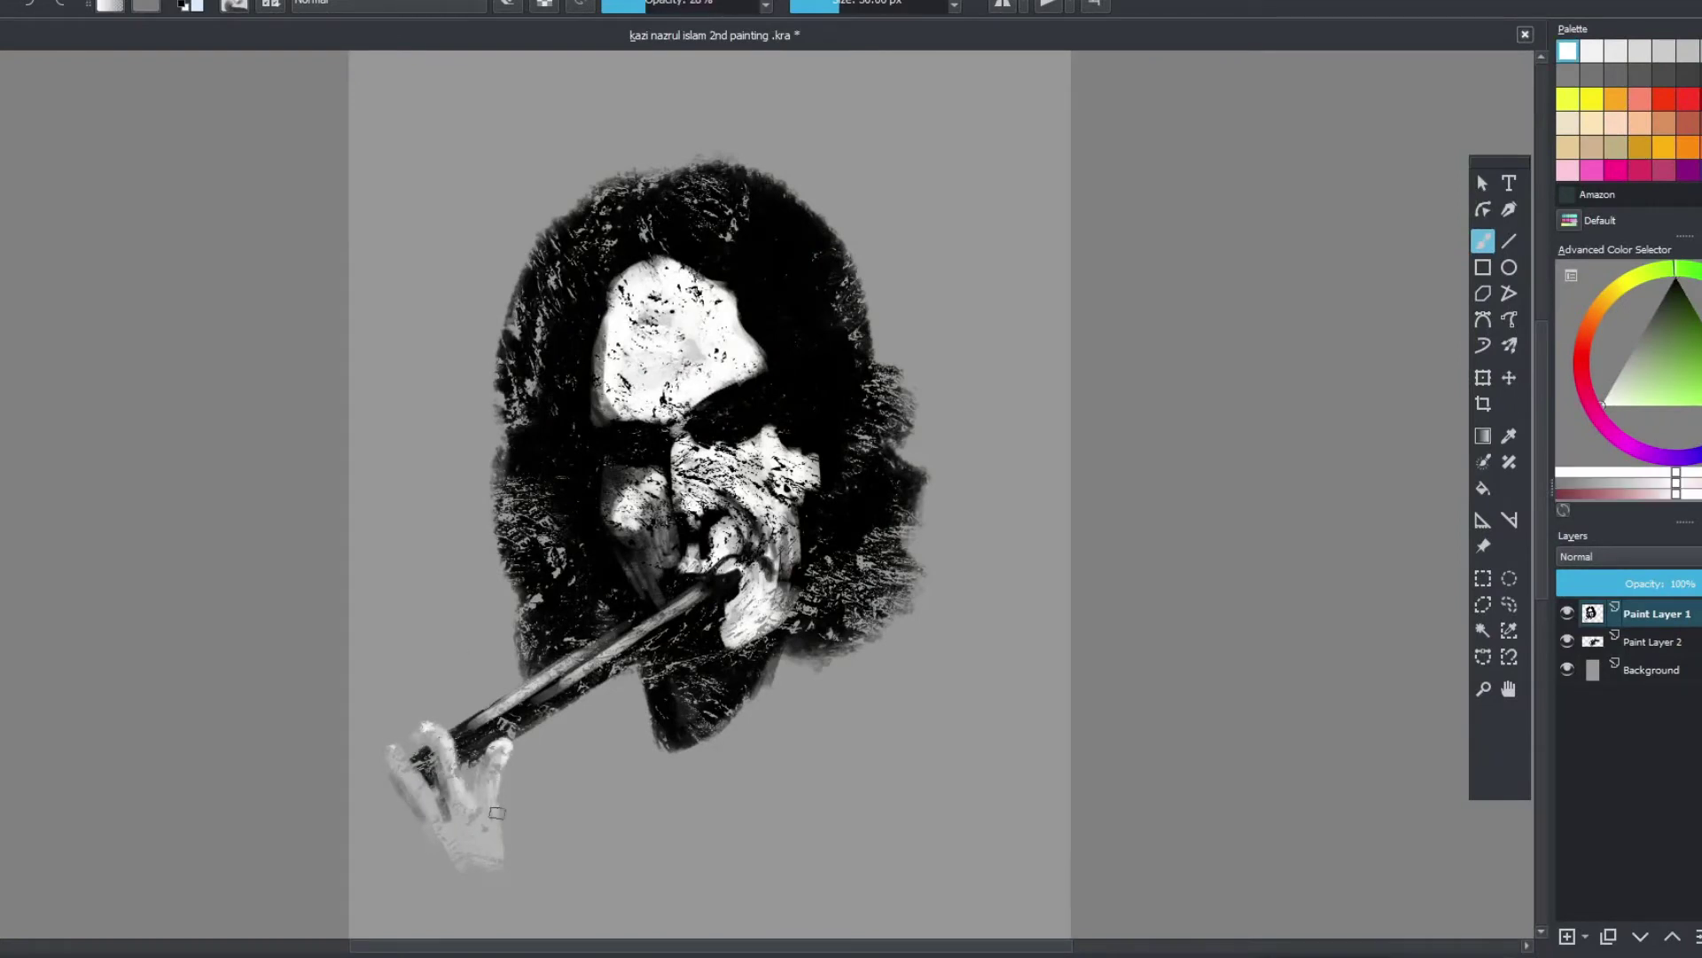
pyautogui.keyDown('ctrl'); pyautogui.click(378, 789); pyautogui.keyUp('ctrl')
# - Paint the jacket collar and jacket in white at full opacity, then pick a light grey on Paint Layer 2
pyautogui.press('o')
pyautogui.press('o')
pyautogui.press('o')
pyautogui.press('d')
pyautogui.press('pagedown')
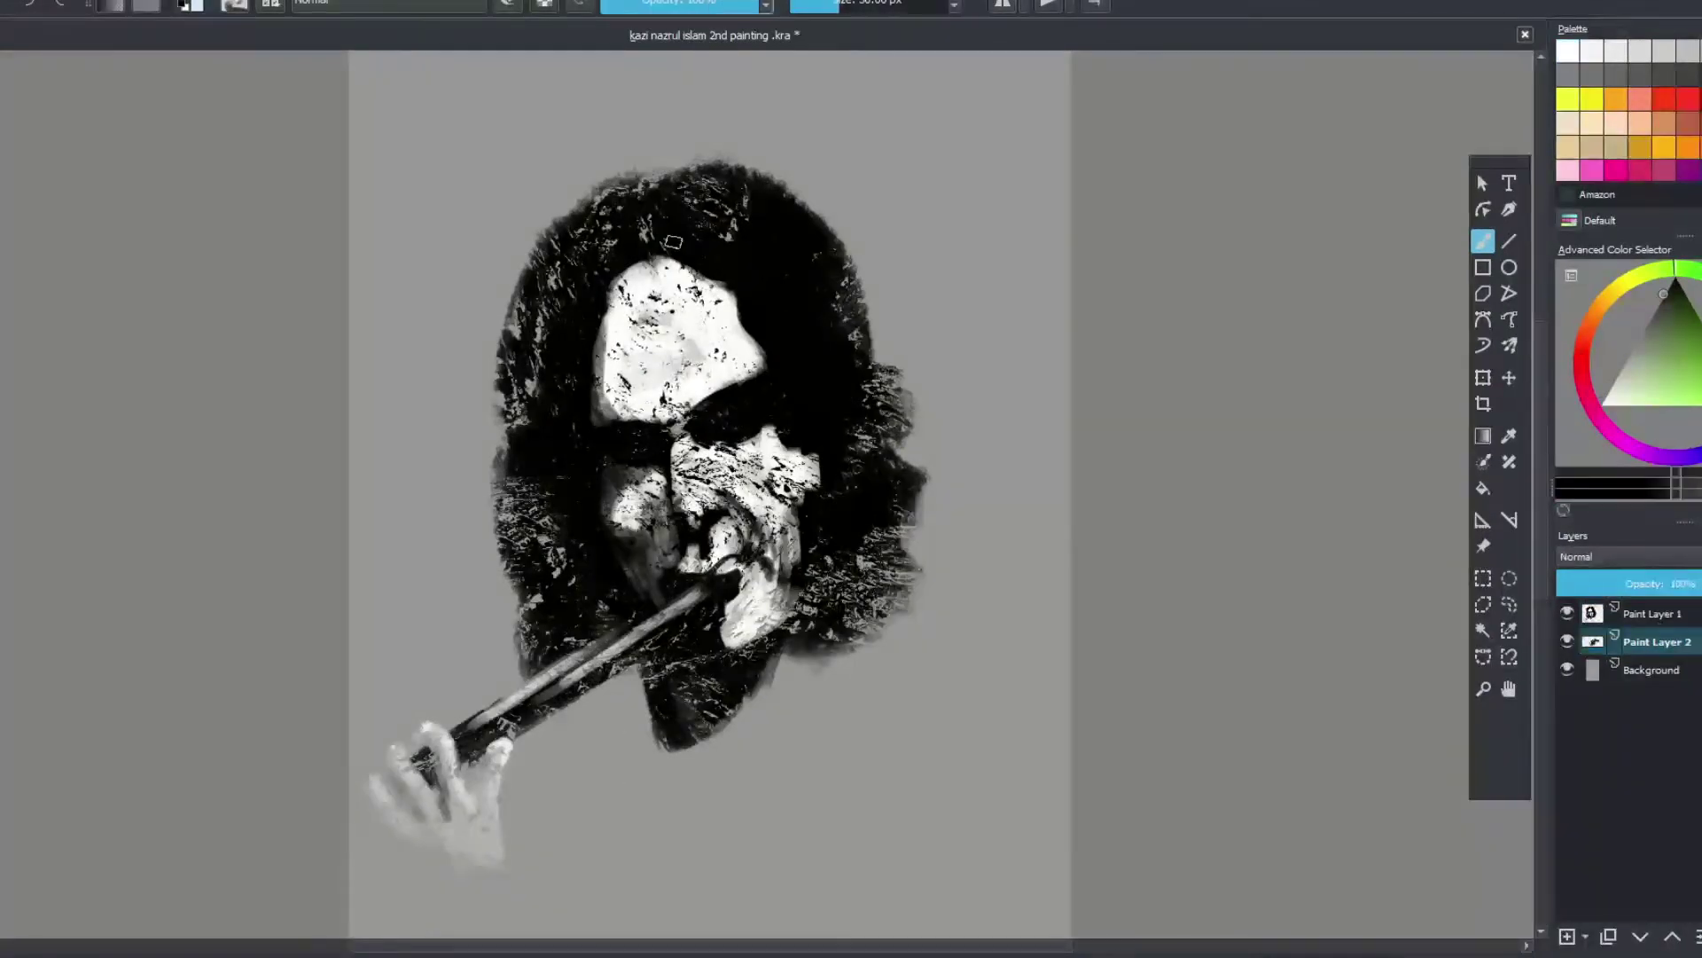
pyautogui.press('-')
pyautogui.press('x')
pyautogui.press('pageup')
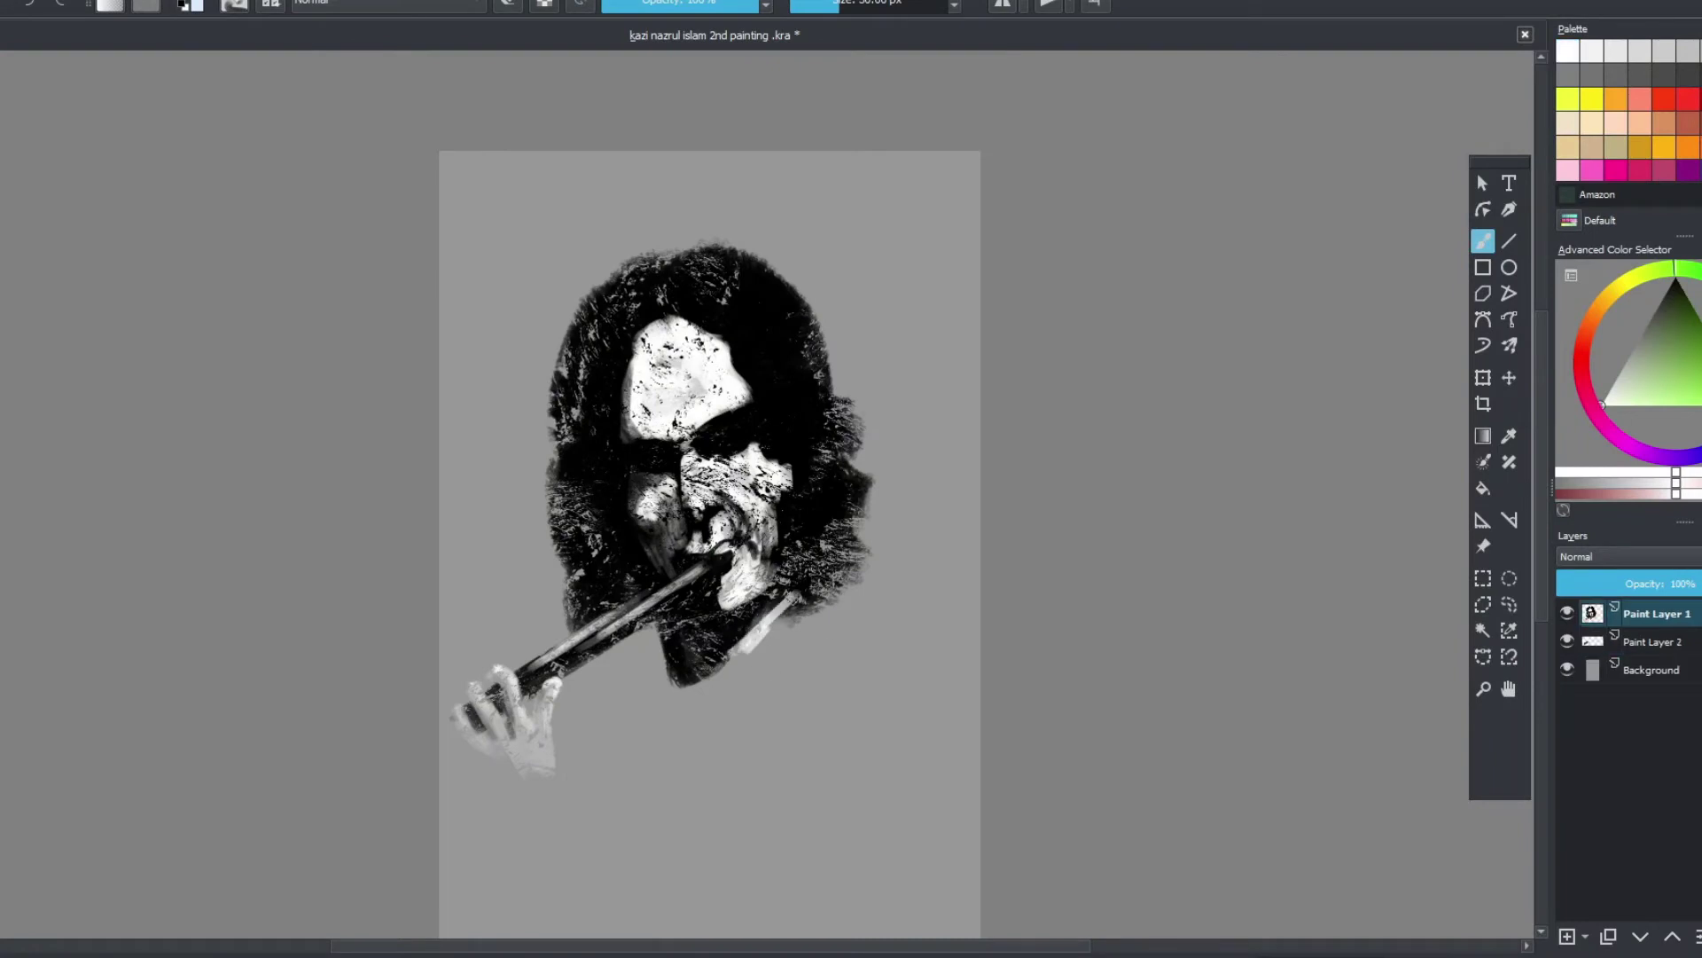
pyautogui.moveTo(656, 709)
pyautogui.mouseDown()
pyautogui.moveTo(851, 576)
pyautogui.moveTo(665, 696)
pyautogui.mouseUp()
pyautogui.moveTo(674, 634)
pyautogui.mouseDown()
pyautogui.moveTo(612, 740)
pyautogui.moveTo(824, 630)
pyautogui.moveTo(771, 798)
pyautogui.moveTo(581, 809)
pyautogui.moveTo(550, 678)
pyautogui.moveTo(487, 646)
pyautogui.moveTo(654, 710)
pyautogui.moveTo(855, 589)
pyautogui.moveTo(787, 794)
pyautogui.moveTo(942, 665)
pyautogui.moveTo(727, 656)
pyautogui.mouseUp()
pyautogui.keyDown('ctrl'); pyautogui.click(648, 651); pyautogui.keyUp('ctrl')
pyautogui.press('pagedown')
# - On the top paint layer, paint black lines along the jacket lapel, bottom contour and vertical folds
pyautogui.press('d')
pyautogui.press('pageup')
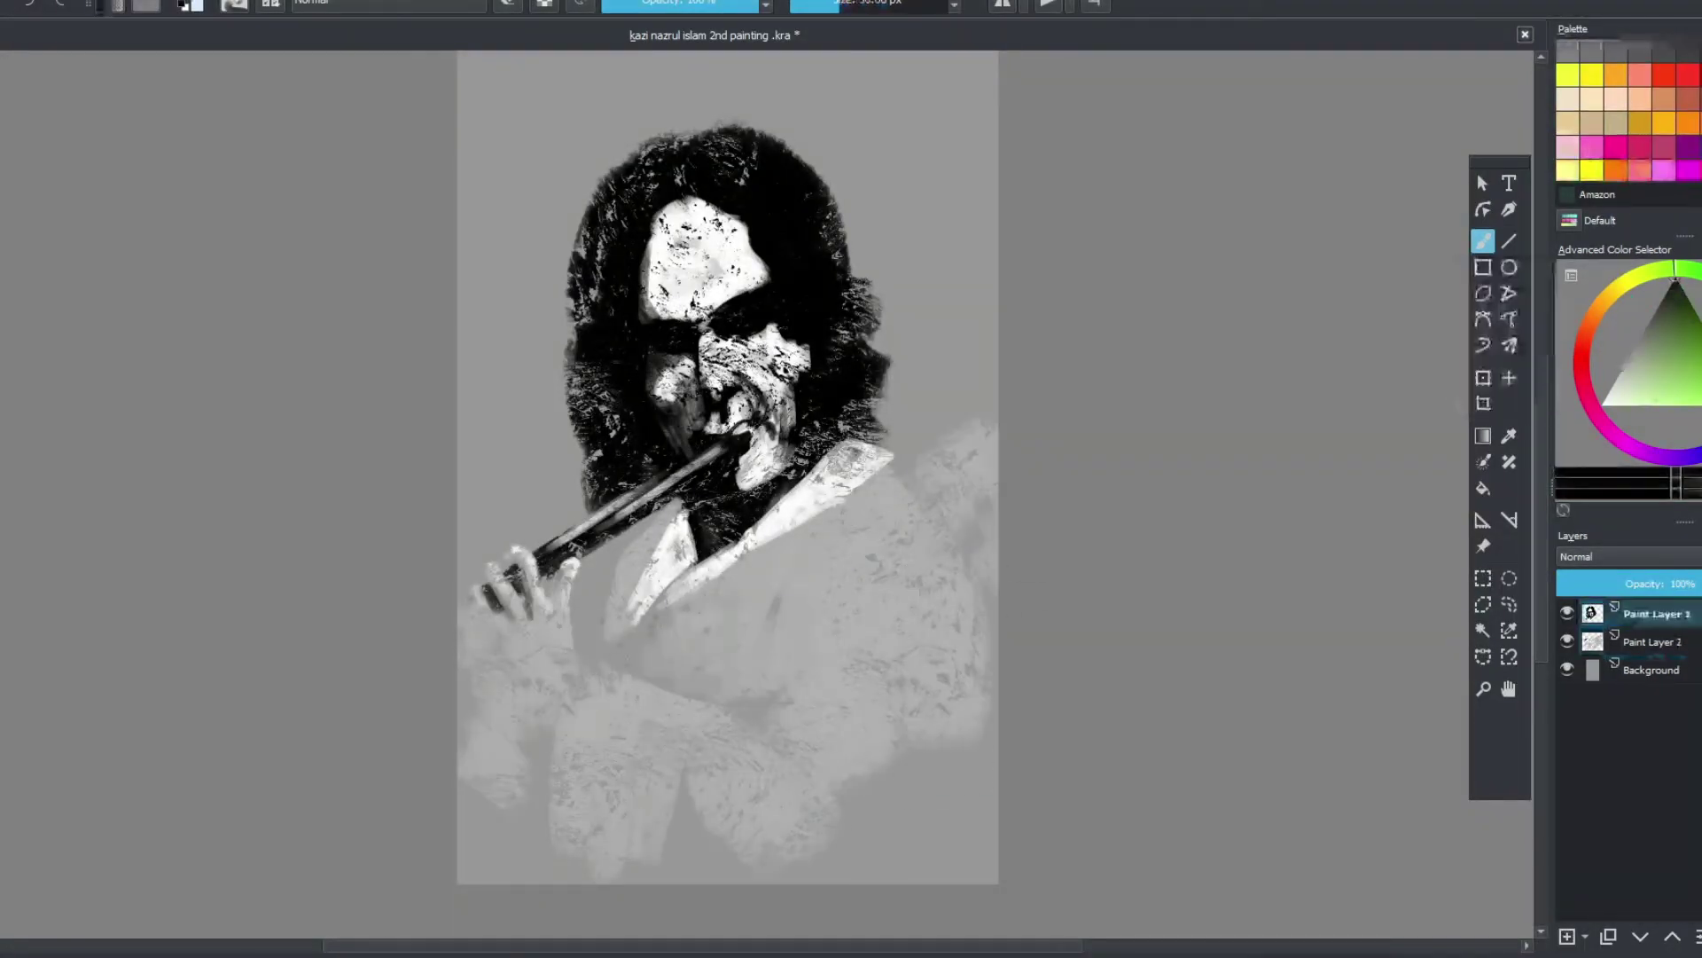
pyautogui.moveTo(612, 660); pyautogui.dragTo(736, 555)
pyautogui.moveTo(671, 602); pyautogui.dragTo(821, 510)
pyautogui.moveTo(621, 661)
pyautogui.mouseDown()
pyautogui.moveTo(745, 558)
pyautogui.moveTo(647, 621)
pyautogui.moveTo(807, 537)
pyautogui.moveTo(974, 654)
pyautogui.mouseUp()
pyautogui.moveTo(729, 681)
pyautogui.mouseDown()
pyautogui.moveTo(789, 723)
pyautogui.moveTo(639, 621)
pyautogui.mouseUp()
pyautogui.moveTo(838, 559); pyautogui.dragTo(807, 656)
pyautogui.moveTo(625, 696); pyautogui.dragTo(603, 851)
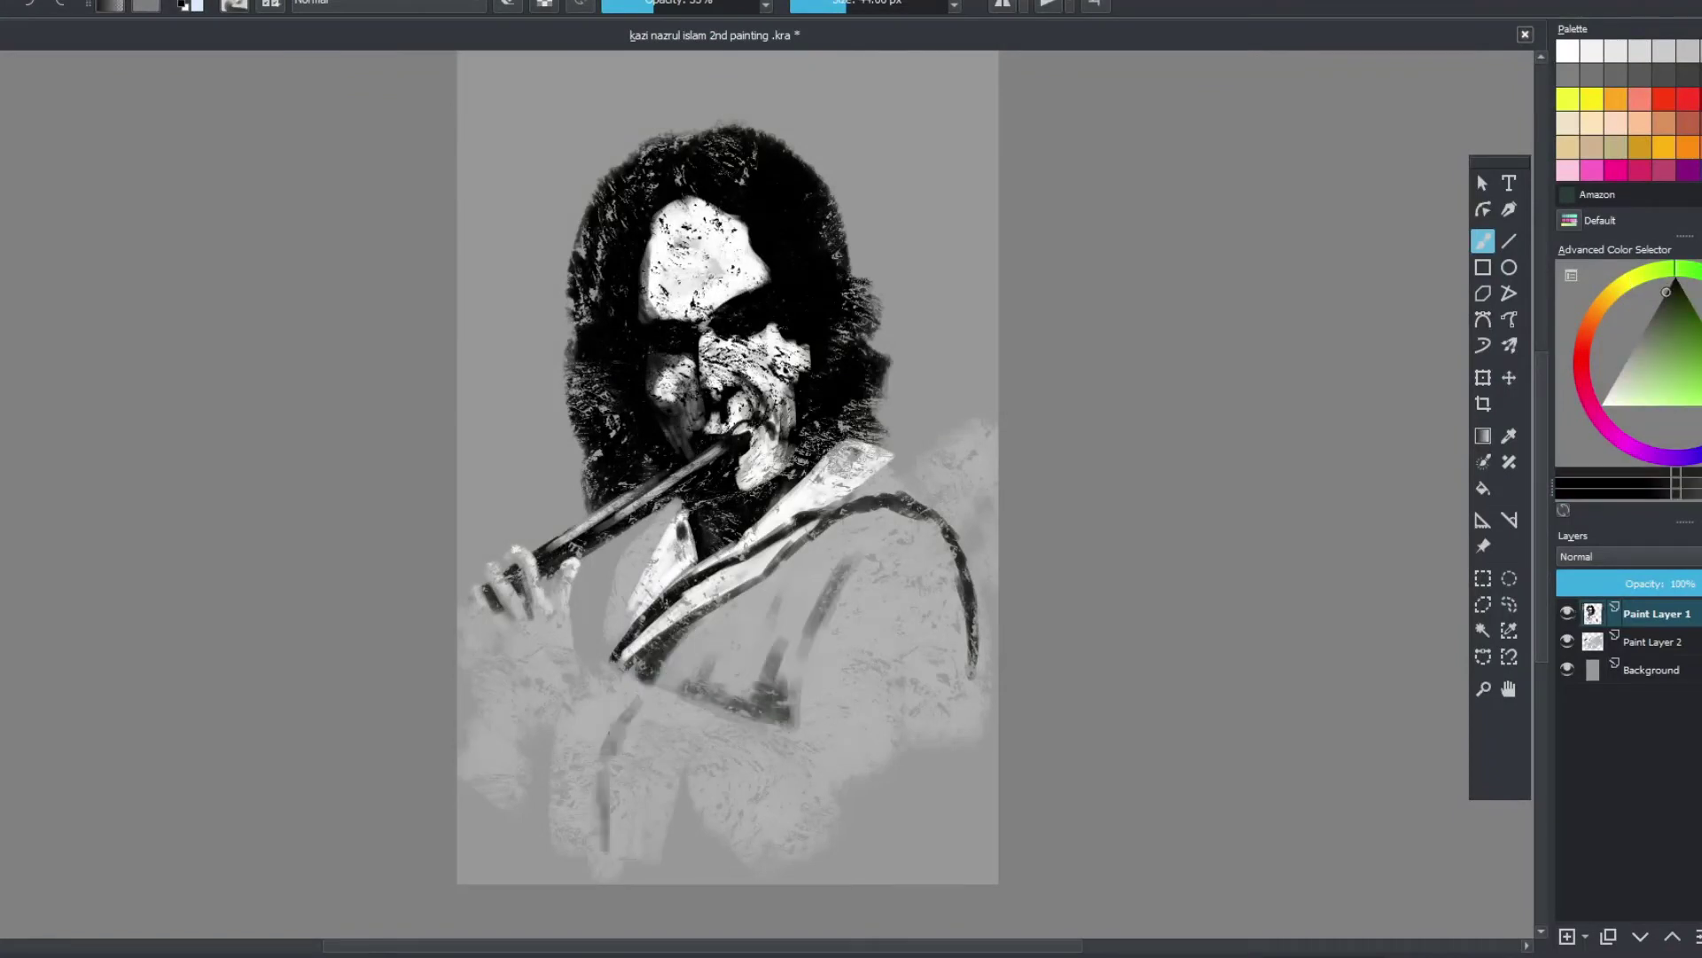
pyautogui.moveTo(674, 705); pyautogui.dragTo(640, 853)
pyautogui.moveTo(718, 703); pyautogui.dragTo(688, 773)
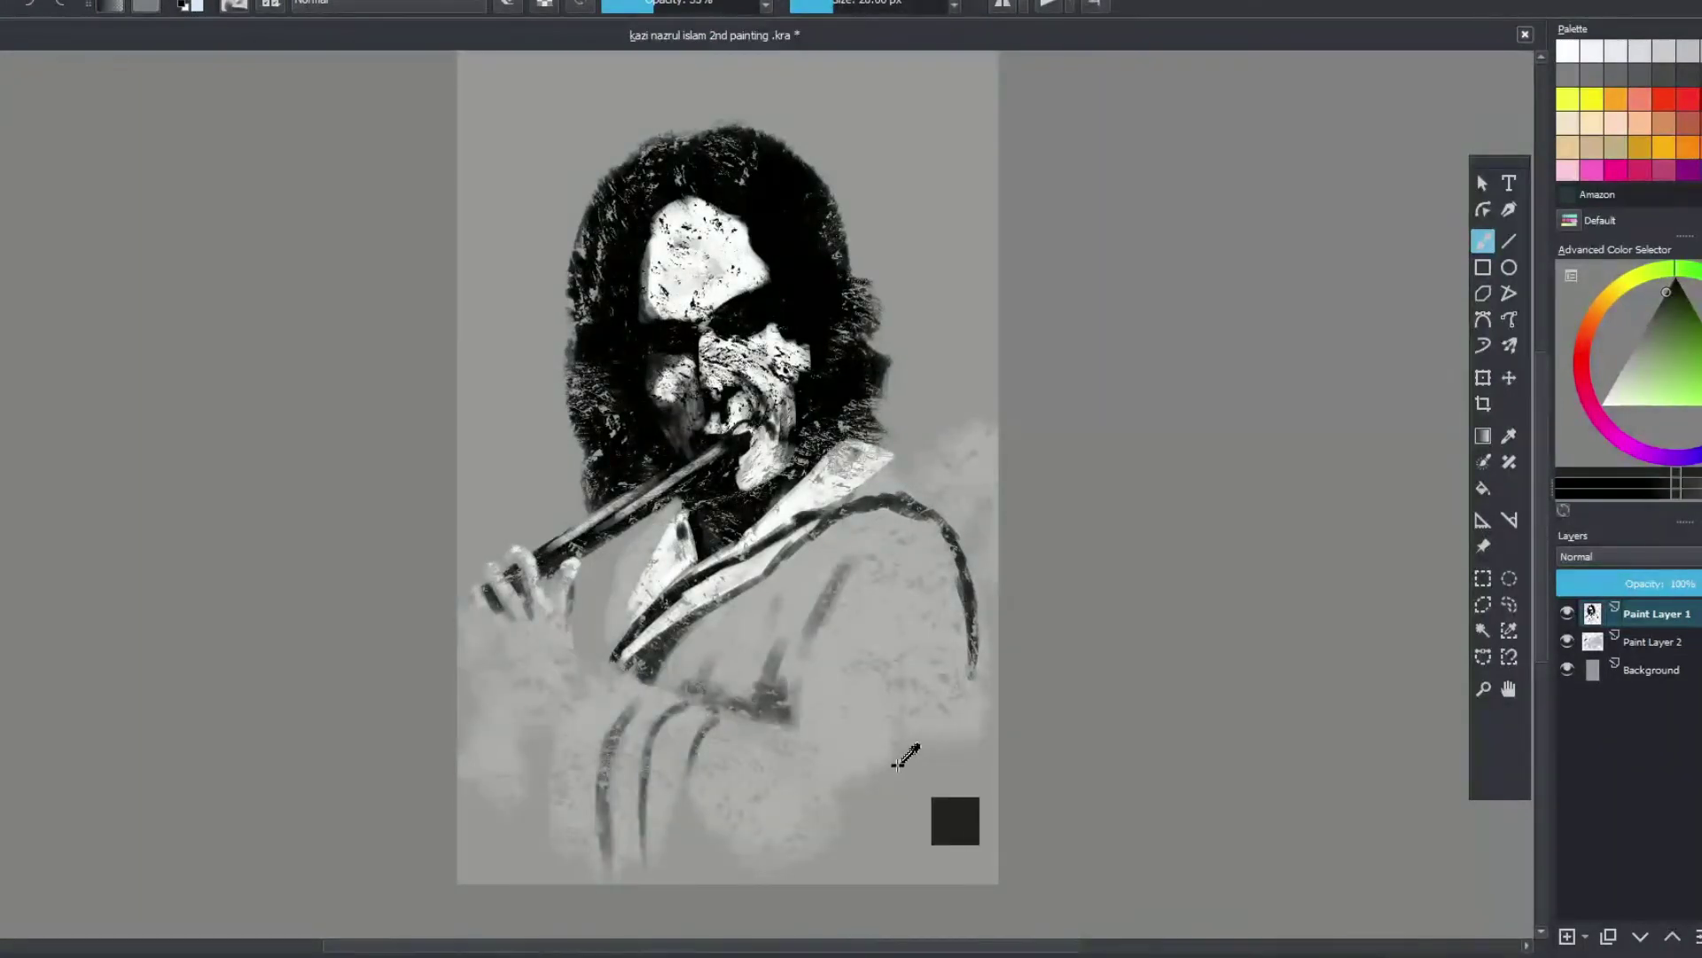
# - Rework the eyes with a white arc over one eye and dark black strokes
pyautogui.click(1567, 51)
pyautogui.press('o')
pyautogui.press('o')
pyautogui.press('o')
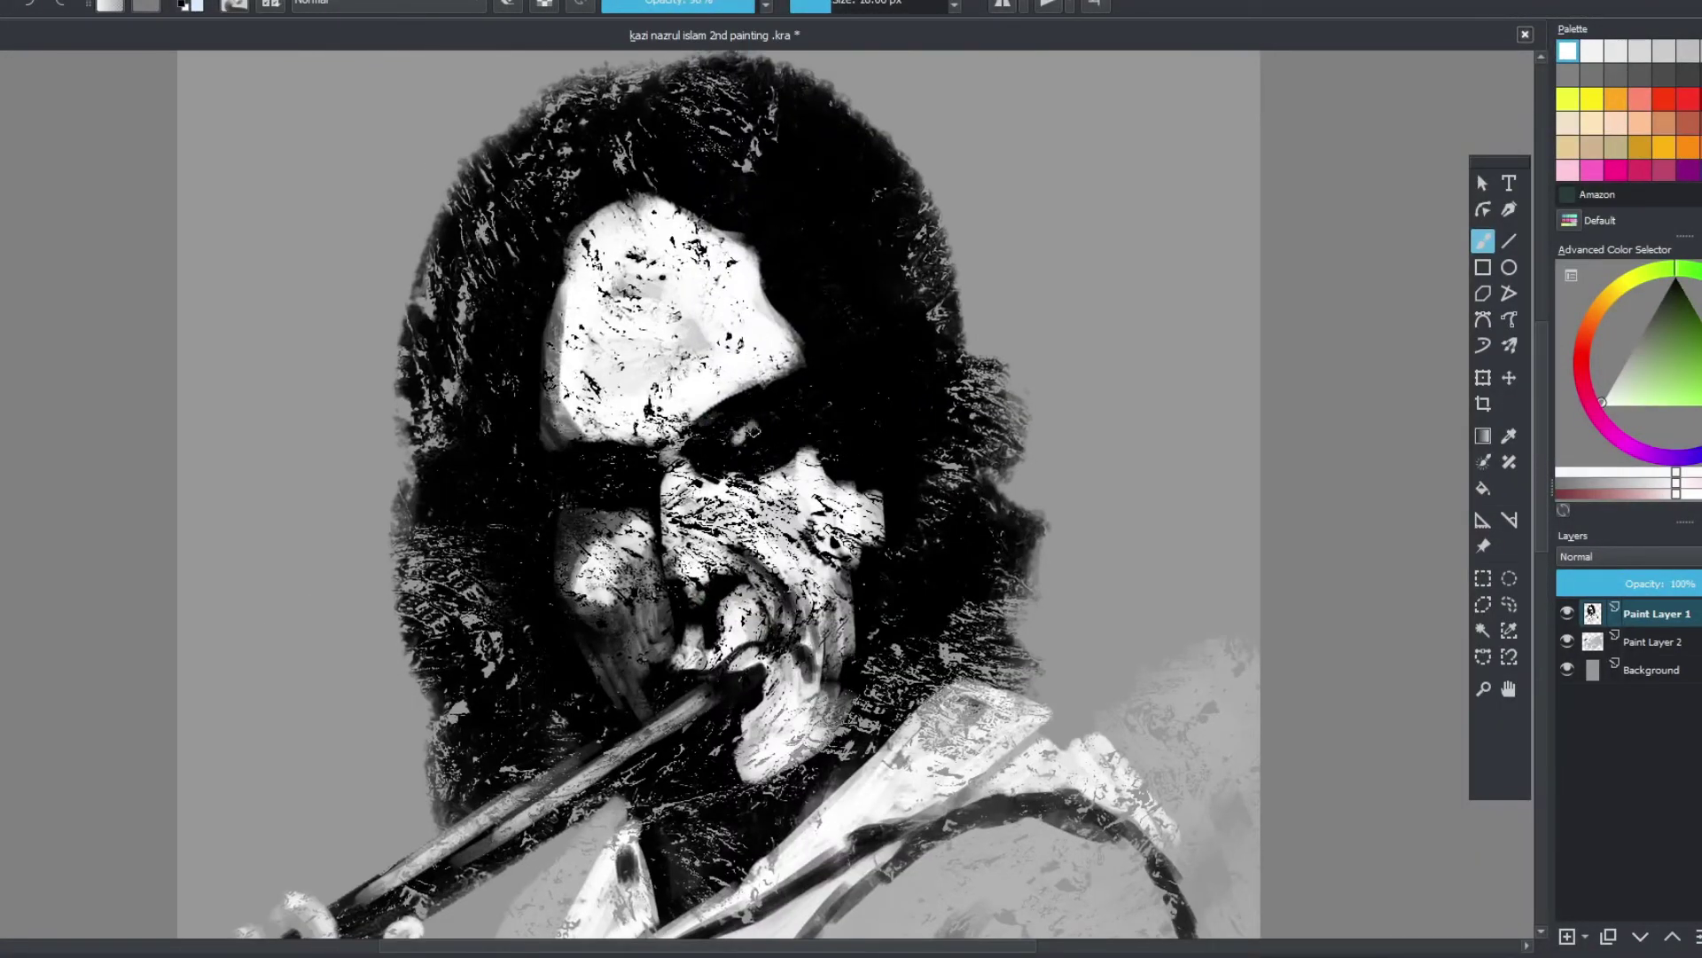
pyautogui.moveTo(752, 432)
pyautogui.mouseDown()
pyautogui.moveTo(747, 450)
pyautogui.moveTo(771, 439)
pyautogui.moveTo(745, 444)
pyautogui.moveTo(754, 470)
pyautogui.moveTo(815, 453)
pyautogui.moveTo(745, 454)
pyautogui.mouseUp()
pyautogui.press('d')
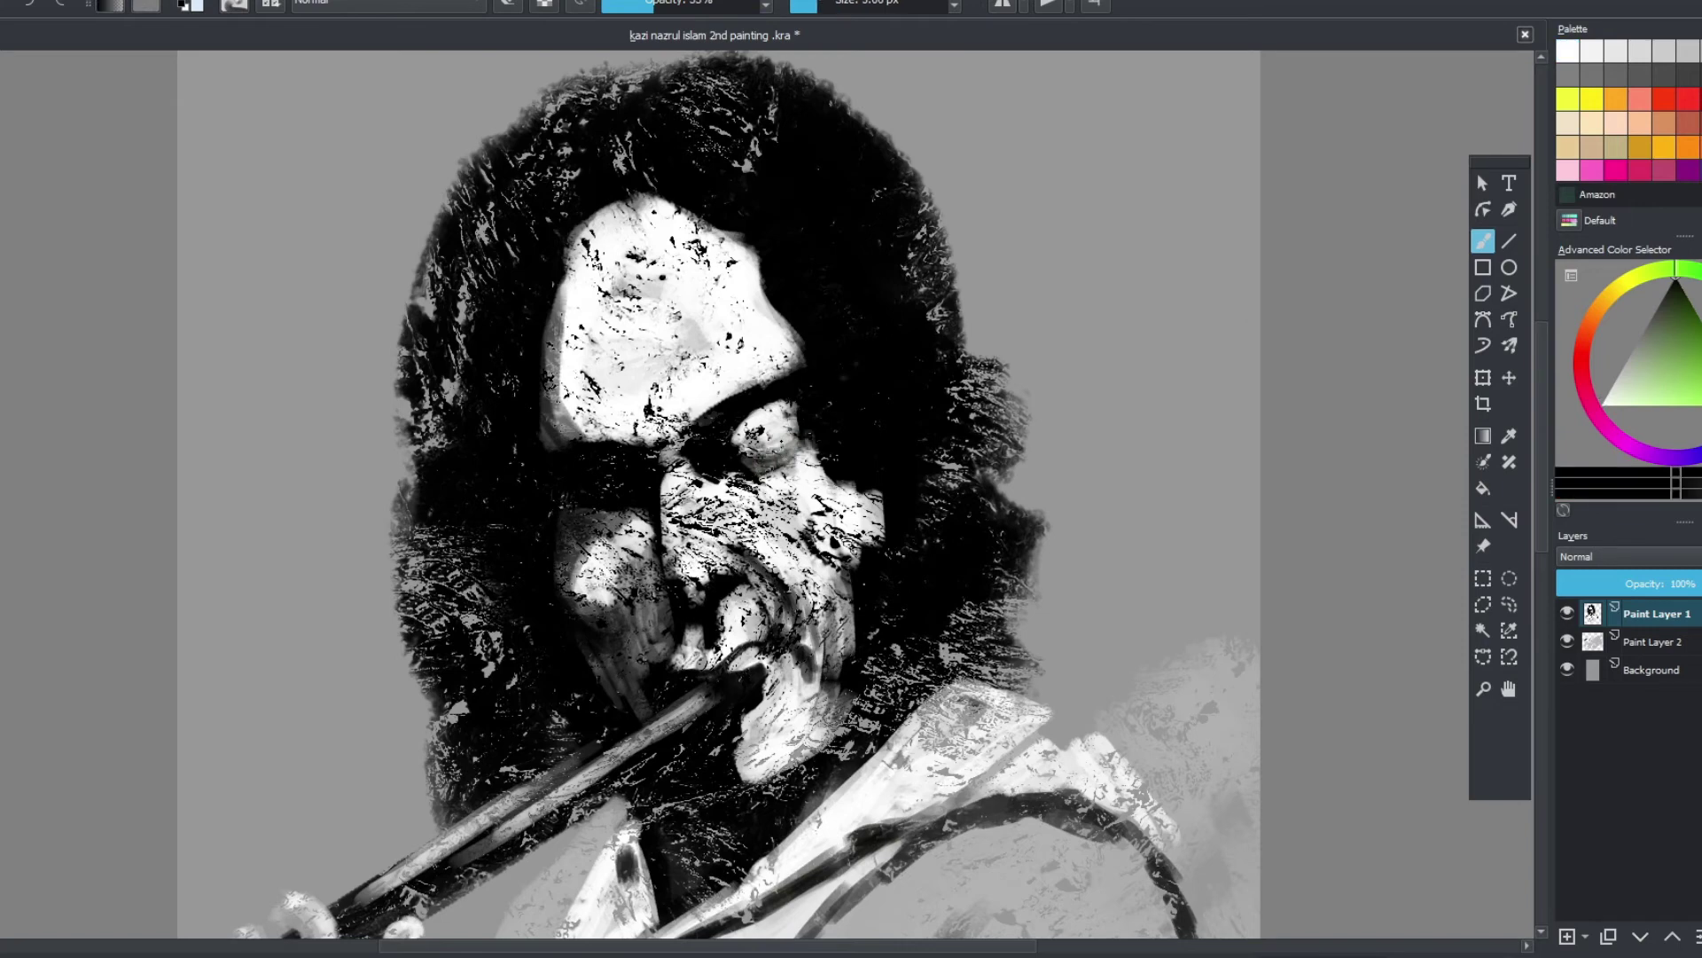
pyautogui.moveTo(581, 461)
pyautogui.mouseDown()
pyautogui.moveTo(652, 470)
pyautogui.moveTo(656, 546)
pyautogui.mouseUp()
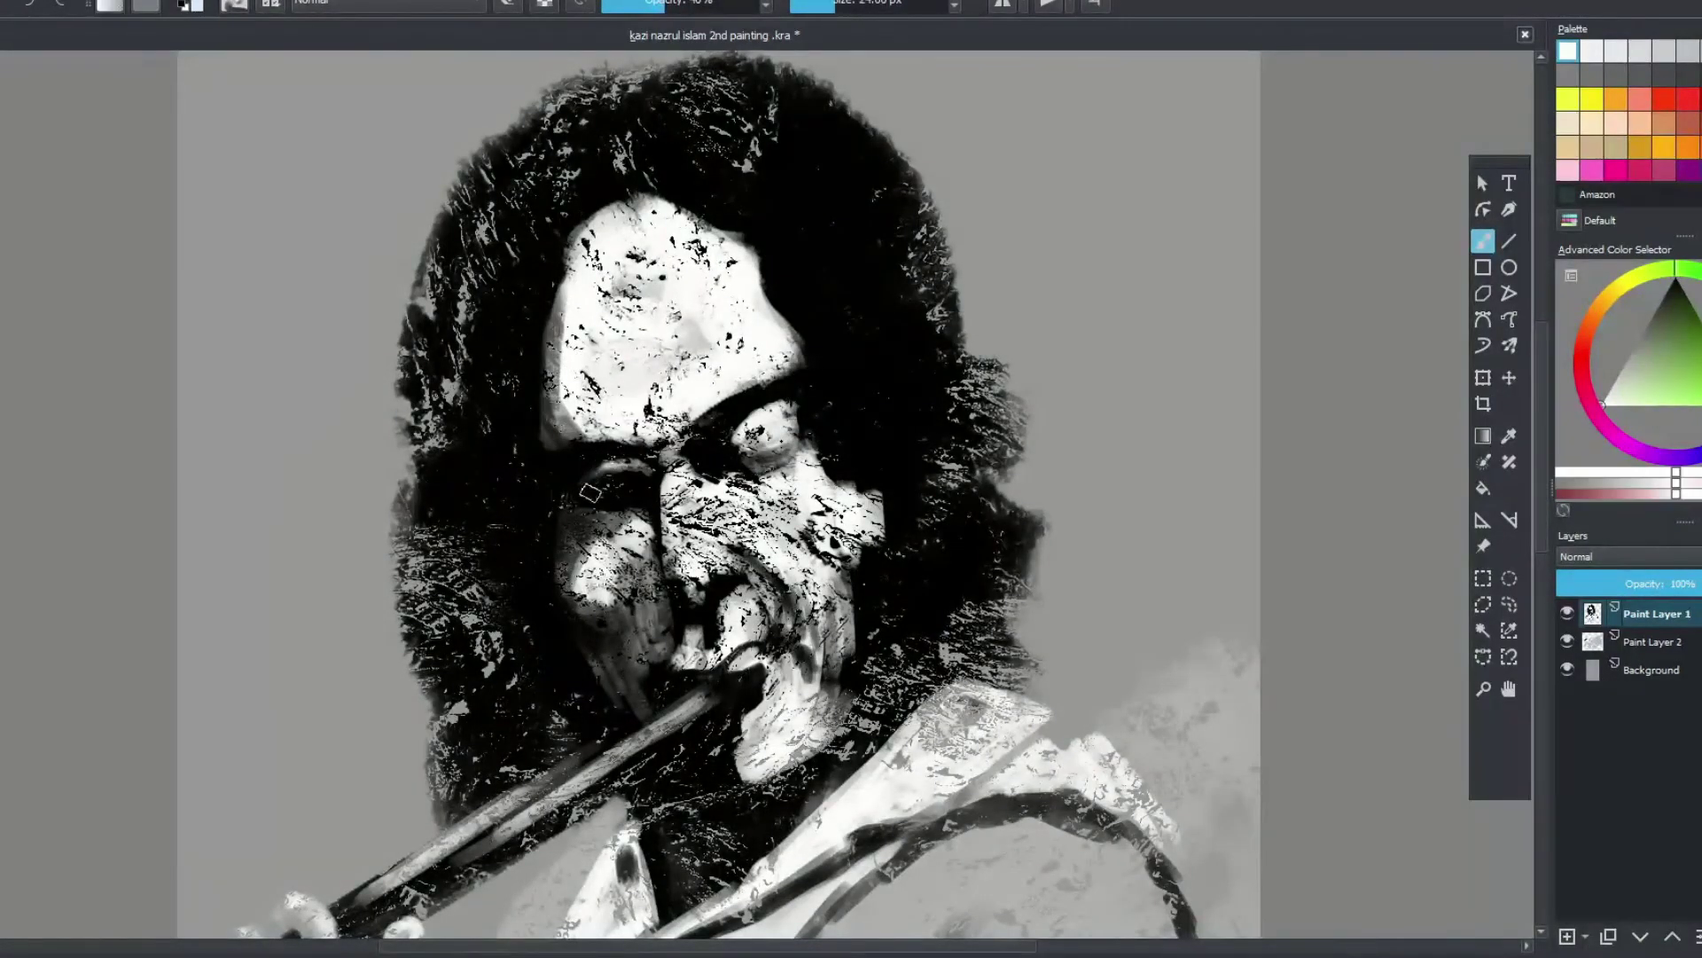
pyautogui.moveTo(580, 470); pyautogui.dragTo(682, 492)
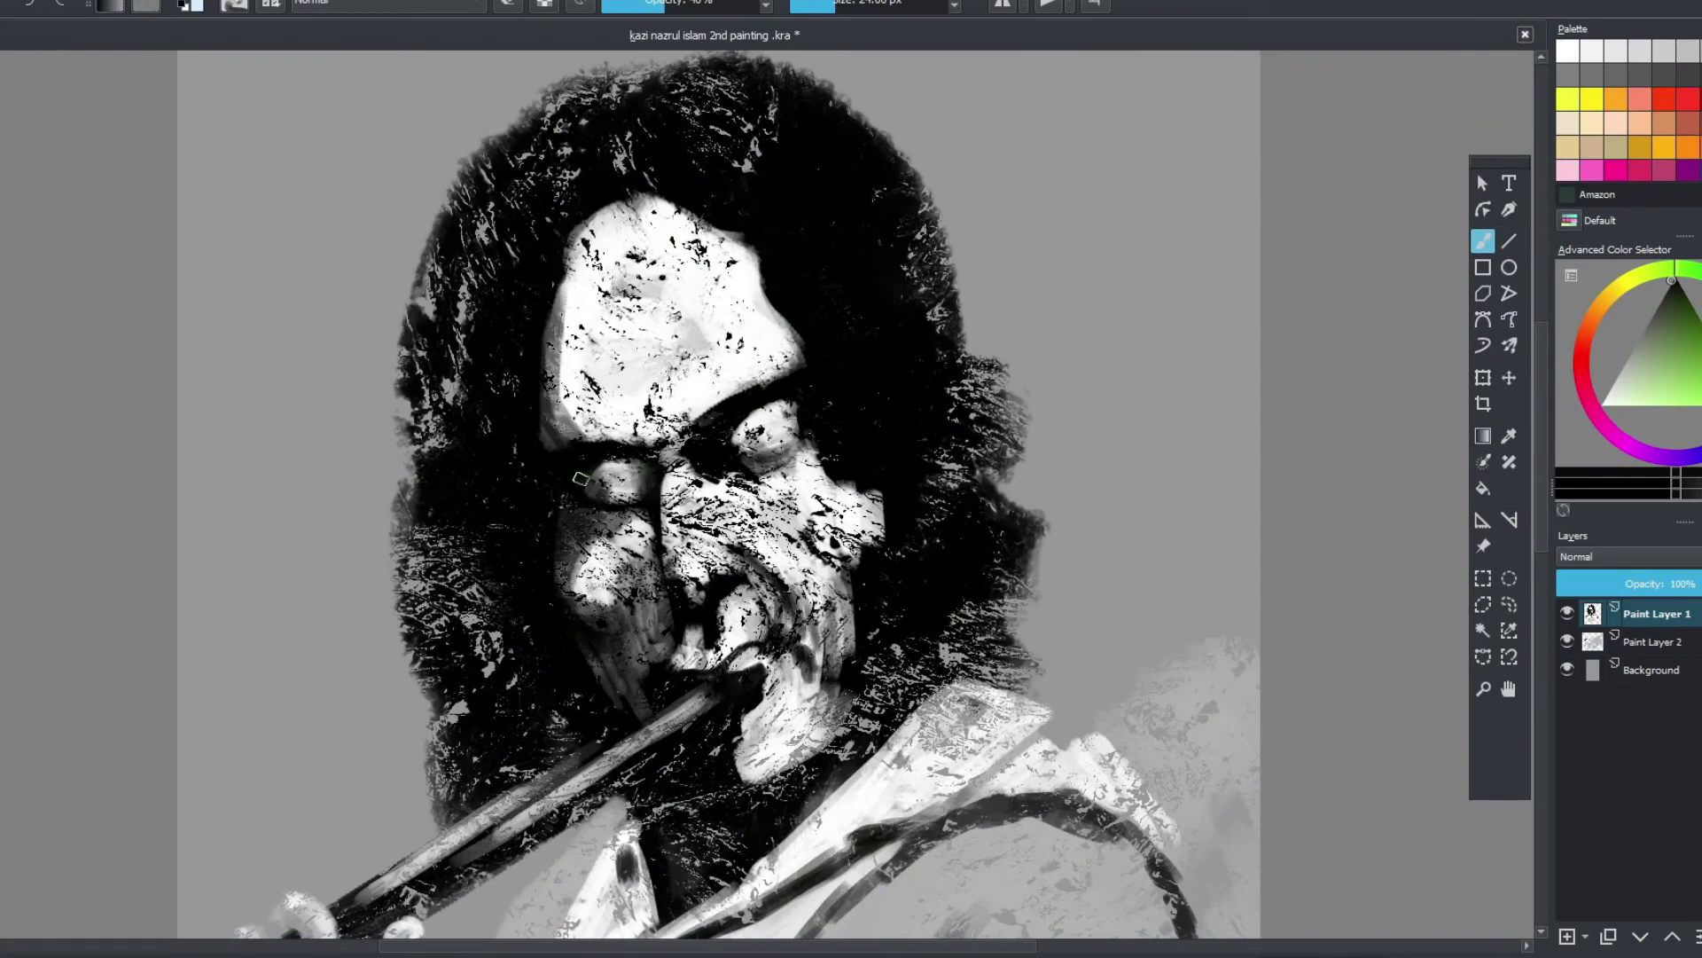
# - Switch to a smaller, more opaque black brush and paint dark strokes across the forehead
pyautogui.press('o')
pyautogui.press('o')
pyautogui.press('o')
pyautogui.press('x')
pyautogui.press('[')
pyautogui.press('[')
pyautogui.press('[')
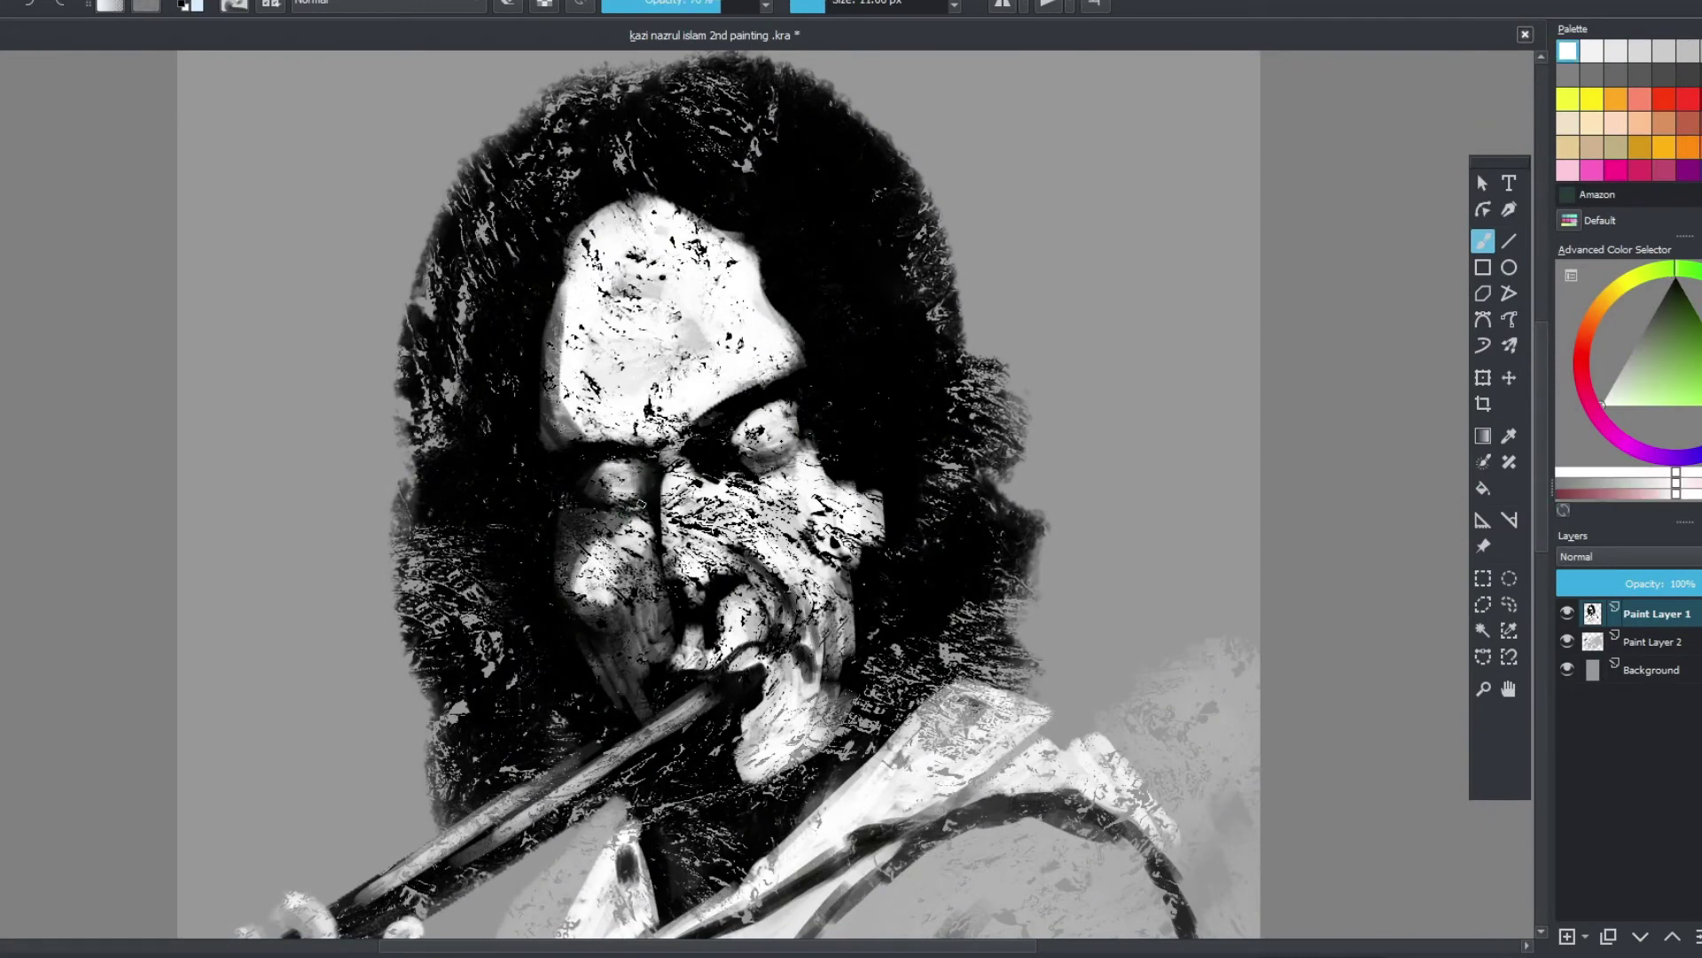
pyautogui.press('-')
pyautogui.press('x')
pyautogui.moveTo(683, 292); pyautogui.dragTo(745, 351)
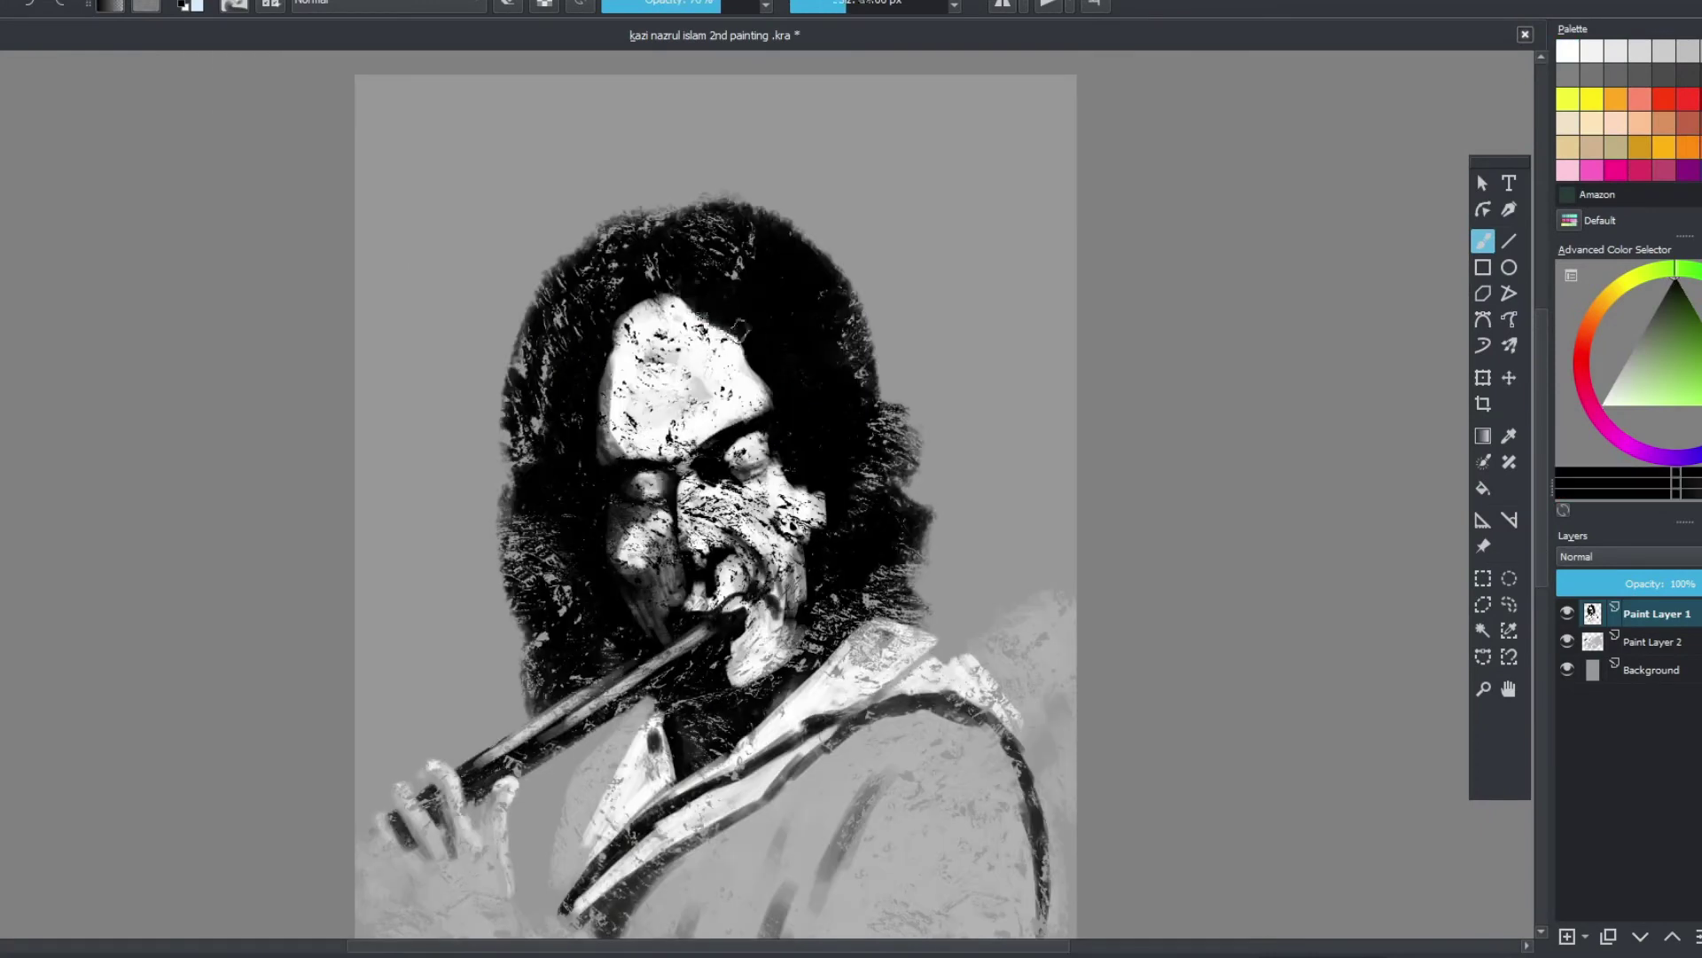
pyautogui.moveTo(762, 426)
pyautogui.mouseDown()
pyautogui.moveTo(696, 350)
pyautogui.moveTo(772, 266)
pyautogui.moveTo(749, 341)
pyautogui.moveTo(819, 379)
pyautogui.moveTo(860, 435)
pyautogui.mouseUp()
# - Add light white strokes and dabs through the hair, undoing a stray dab
pyautogui.press('x')
pyautogui.moveTo(638, 244); pyautogui.dragTo(621, 306)
pyautogui.press('x')
pyautogui.click(731, 376)
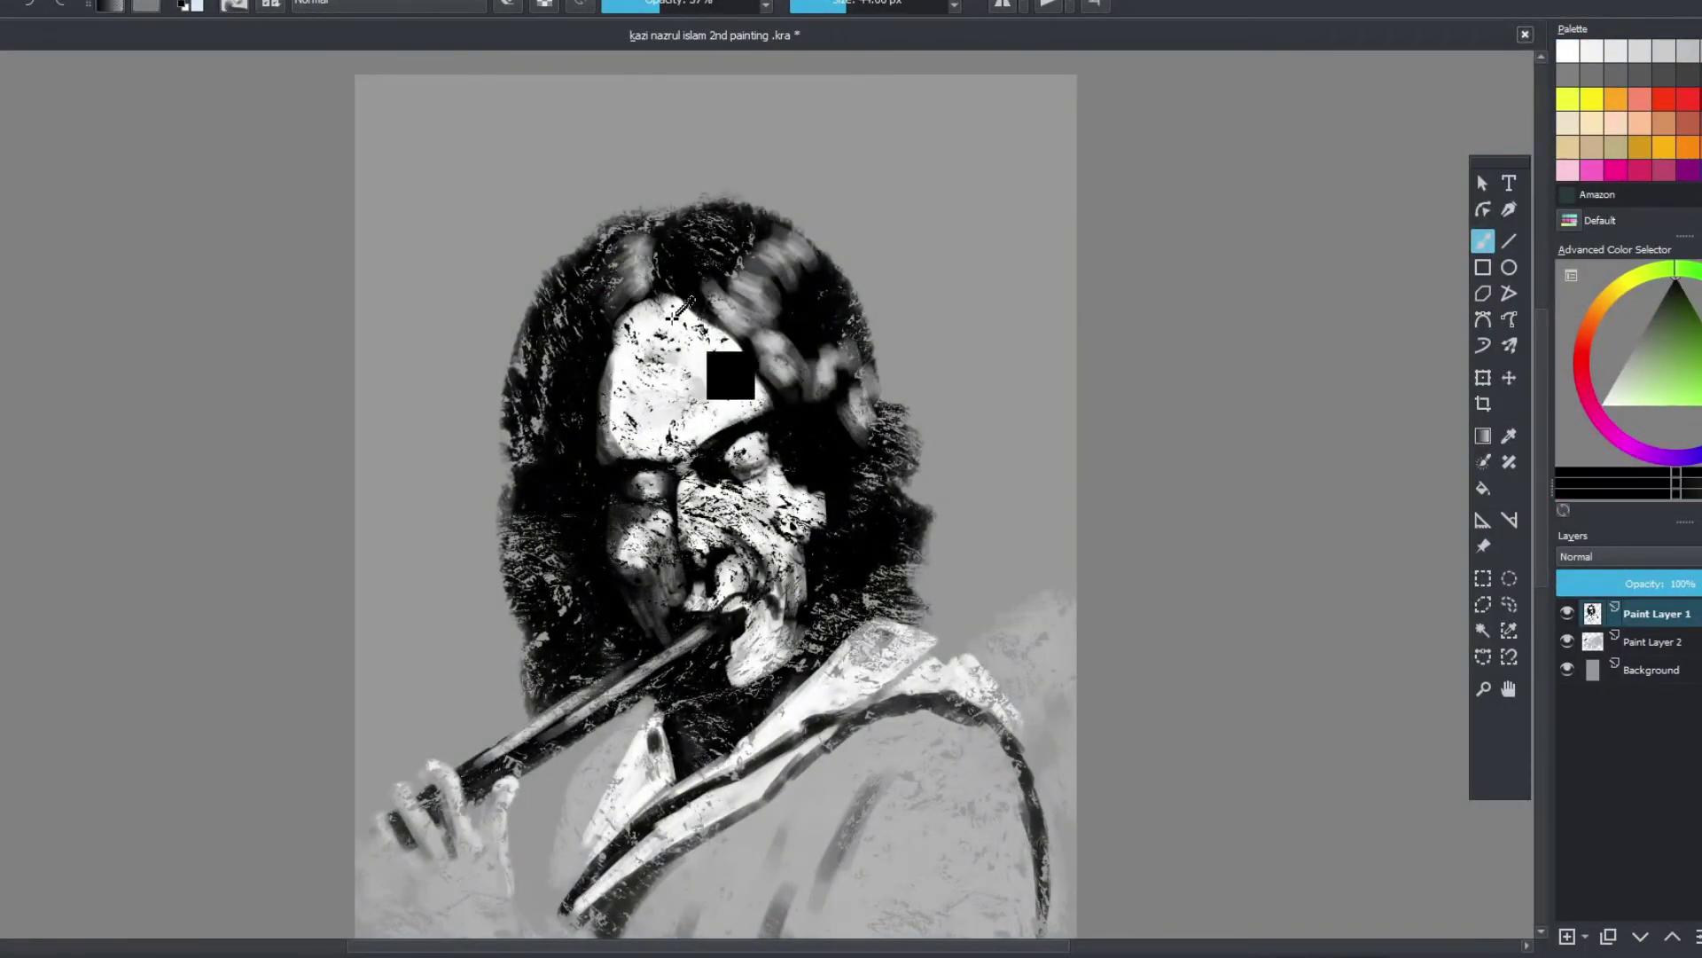
pyautogui.hotkey('ctrl', 'z')
pyautogui.press('[')
pyautogui.press('[')
pyautogui.press('[')
pyautogui.moveTo(572, 461); pyautogui.dragTo(572, 422)
# - Add small black touches around the face, then view the whole painting
pyautogui.press('x')
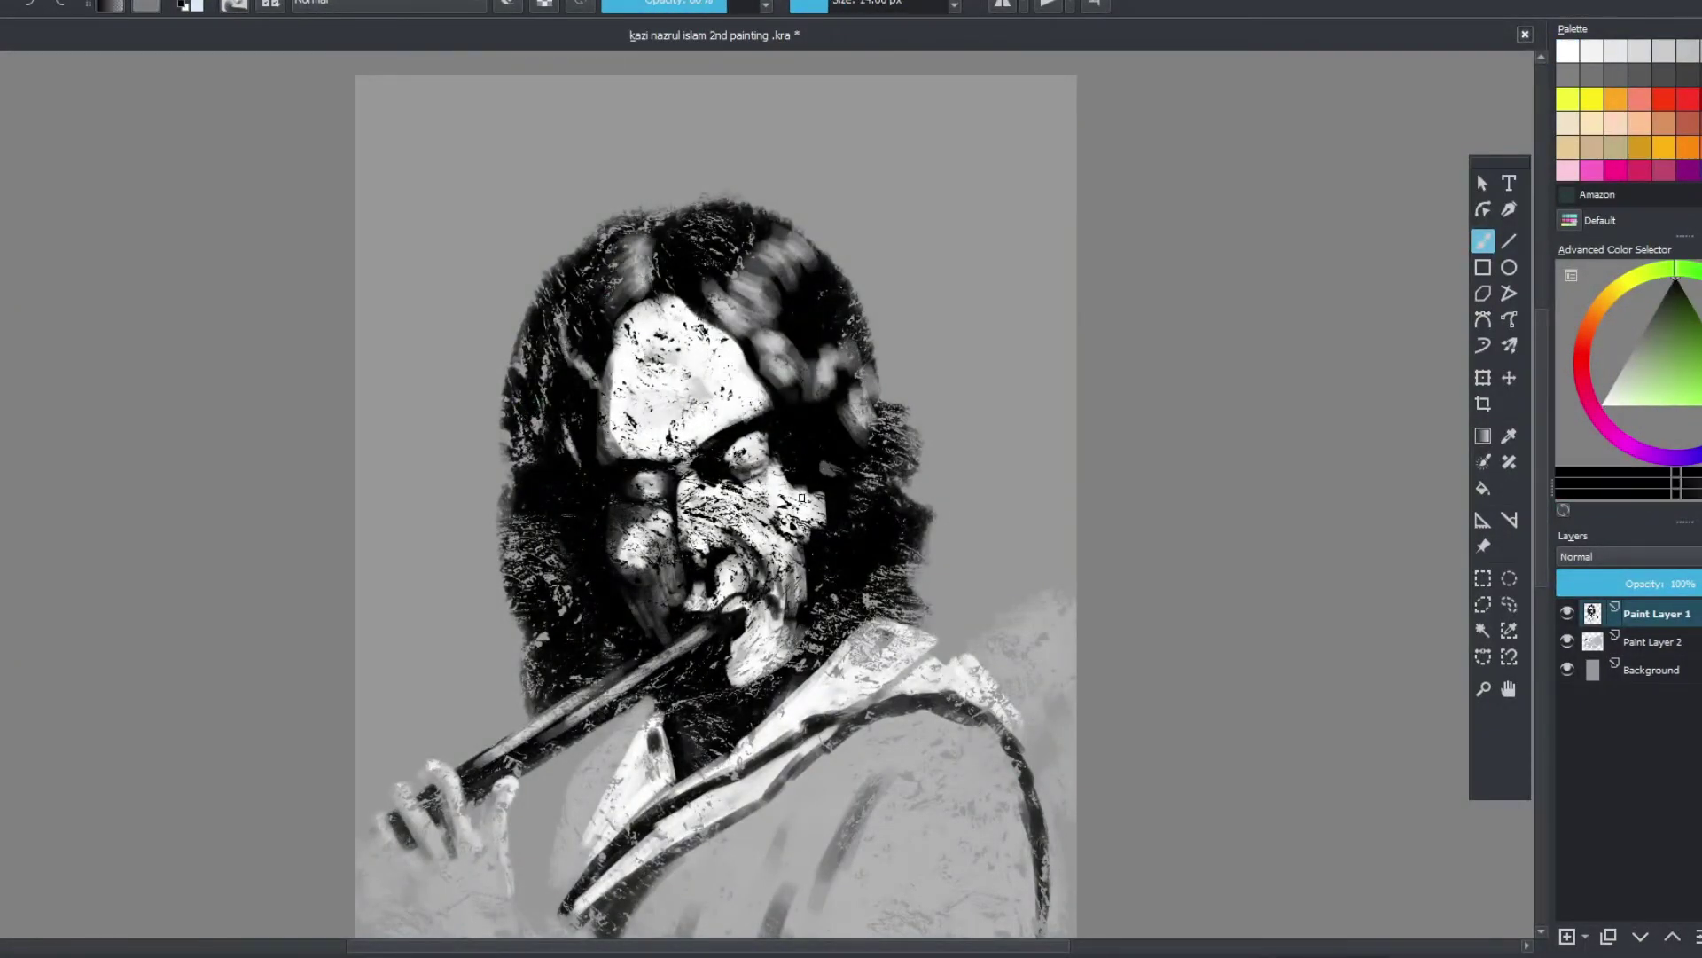
pyautogui.moveTo(822, 492); pyautogui.dragTo(823, 542)
pyautogui.moveTo(679, 390); pyautogui.dragTo(701, 409)
pyautogui.moveTo(761, 558); pyautogui.dragTo(802, 588)
pyautogui.press('-')
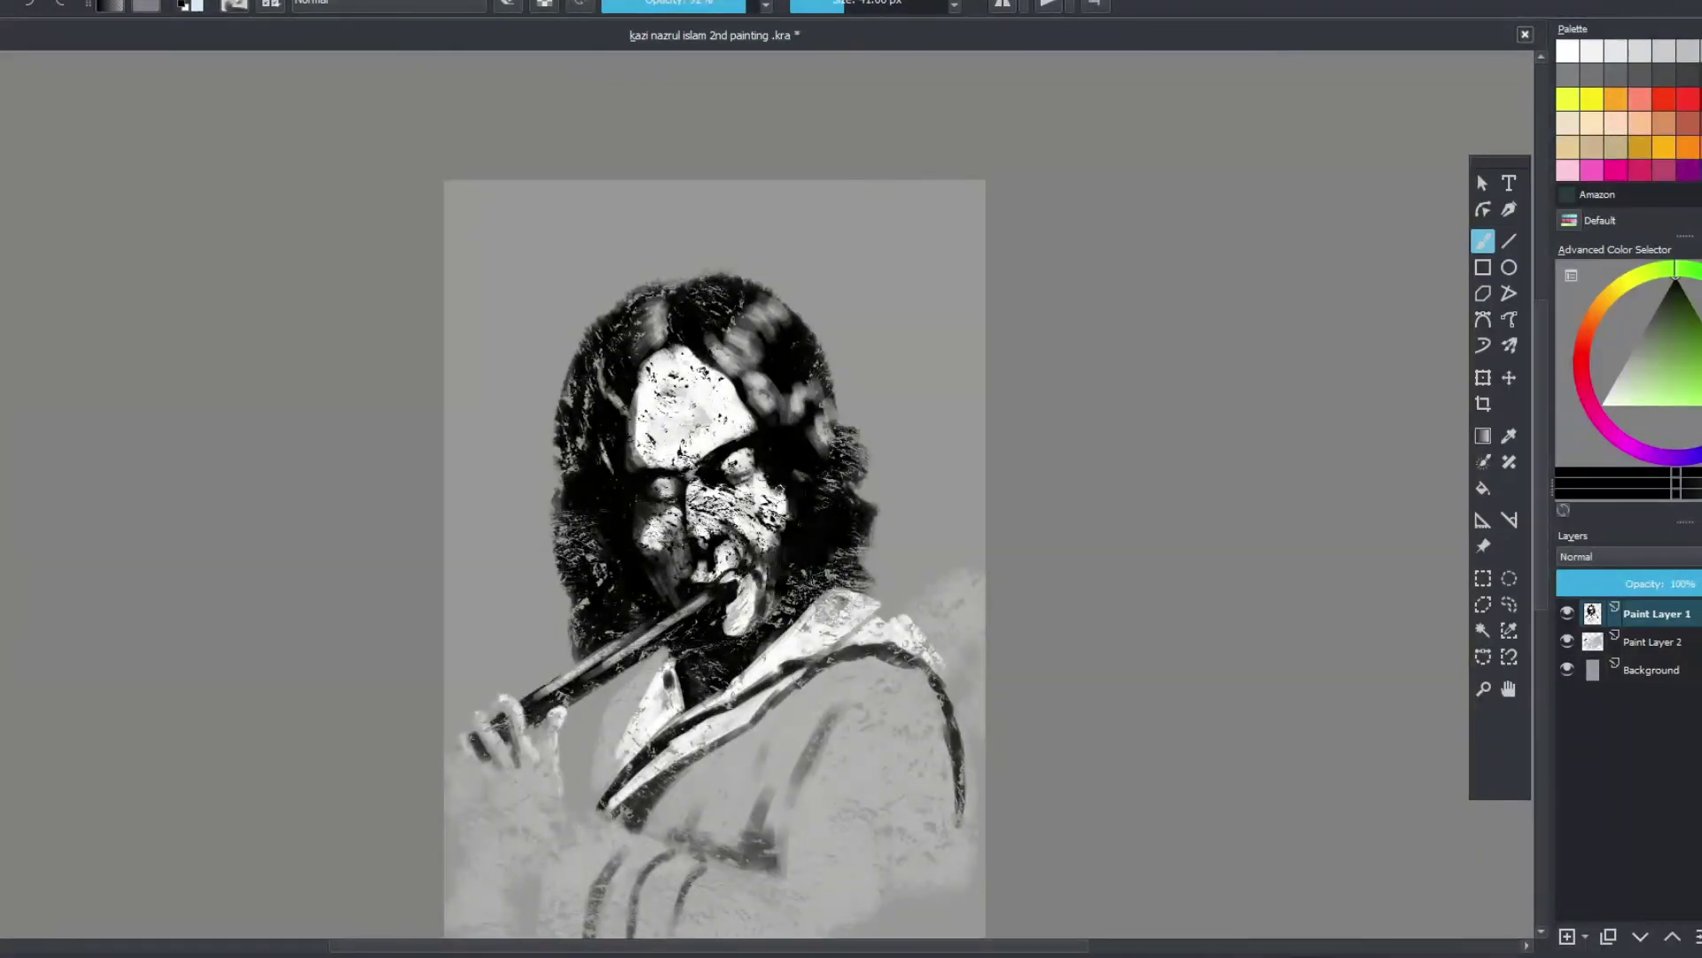
# - Add a new paint layer and sweep white textured strokes across the background
pyautogui.press('-')
pyautogui.press('Insert')
pyautogui.click(1568, 50)
pyautogui.moveTo(603, 577)
pyautogui.mouseDown()
pyautogui.moveTo(550, 425)
pyautogui.moveTo(621, 293)
pyautogui.moveTo(860, 377)
pyautogui.moveTo(851, 461)
pyautogui.mouseUp()
# - Make the top paint layer active and enlarge the brush to 22 px
pyautogui.press('+')
pyautogui.press('+')
pyautogui.press('+')
pyautogui.press('x')
pyautogui.press('pageup')
pyautogui.press('pageup')
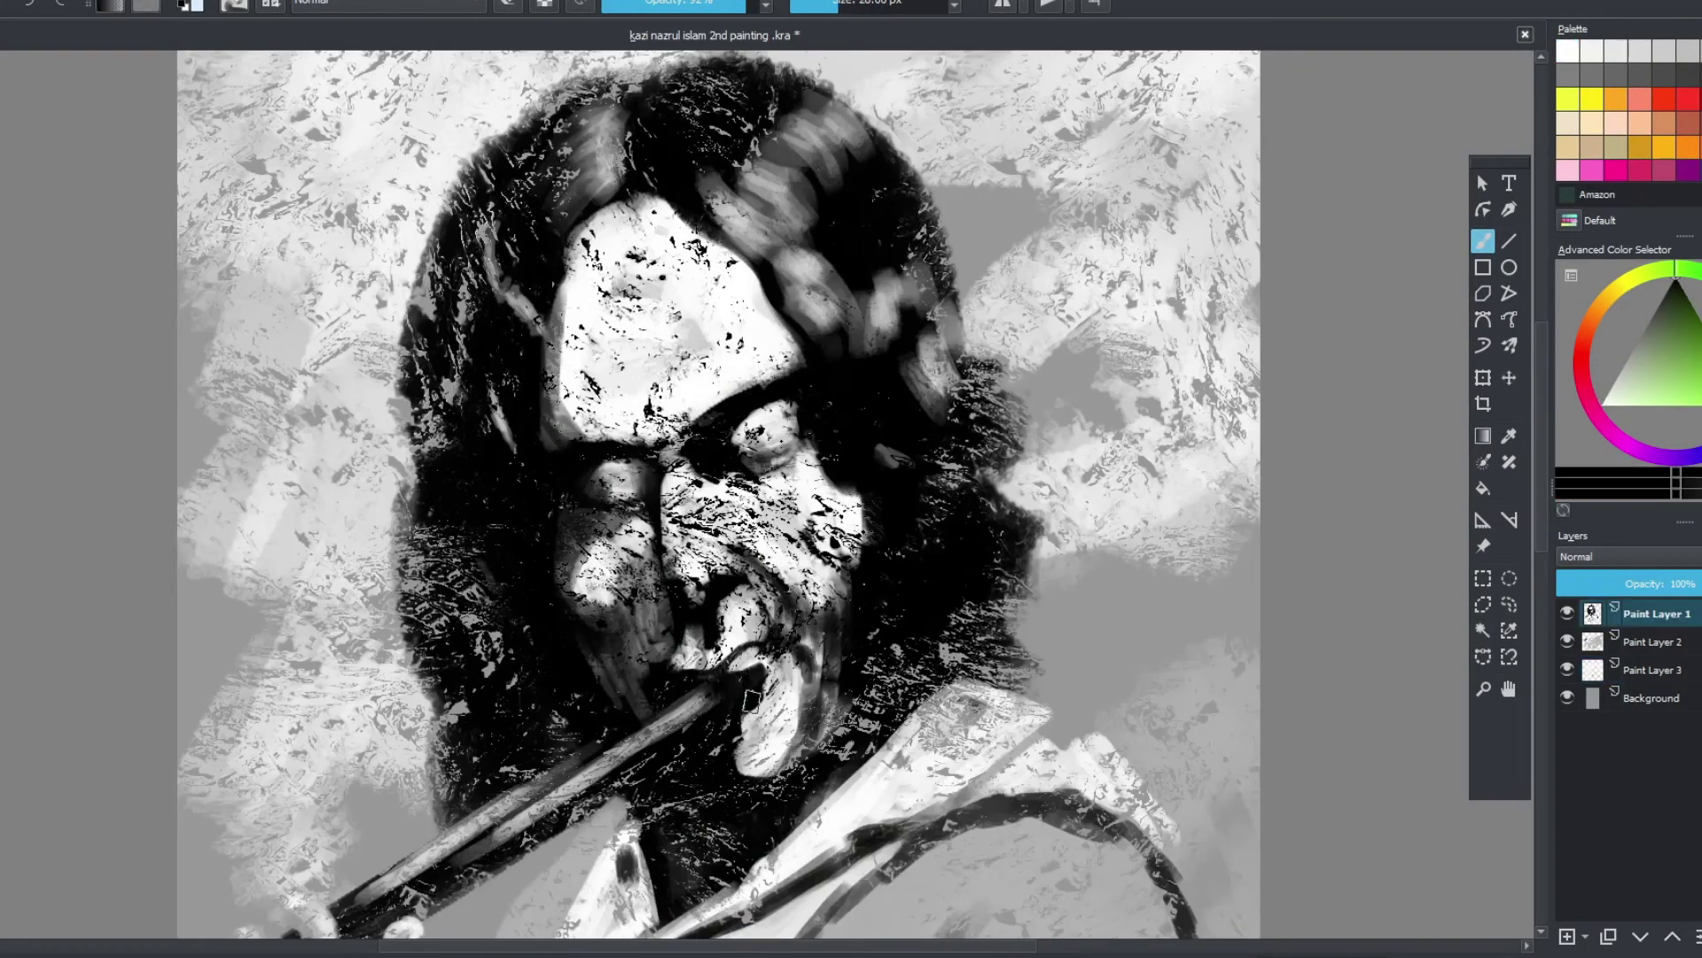
pyautogui.press('/')
pyautogui.press('x')
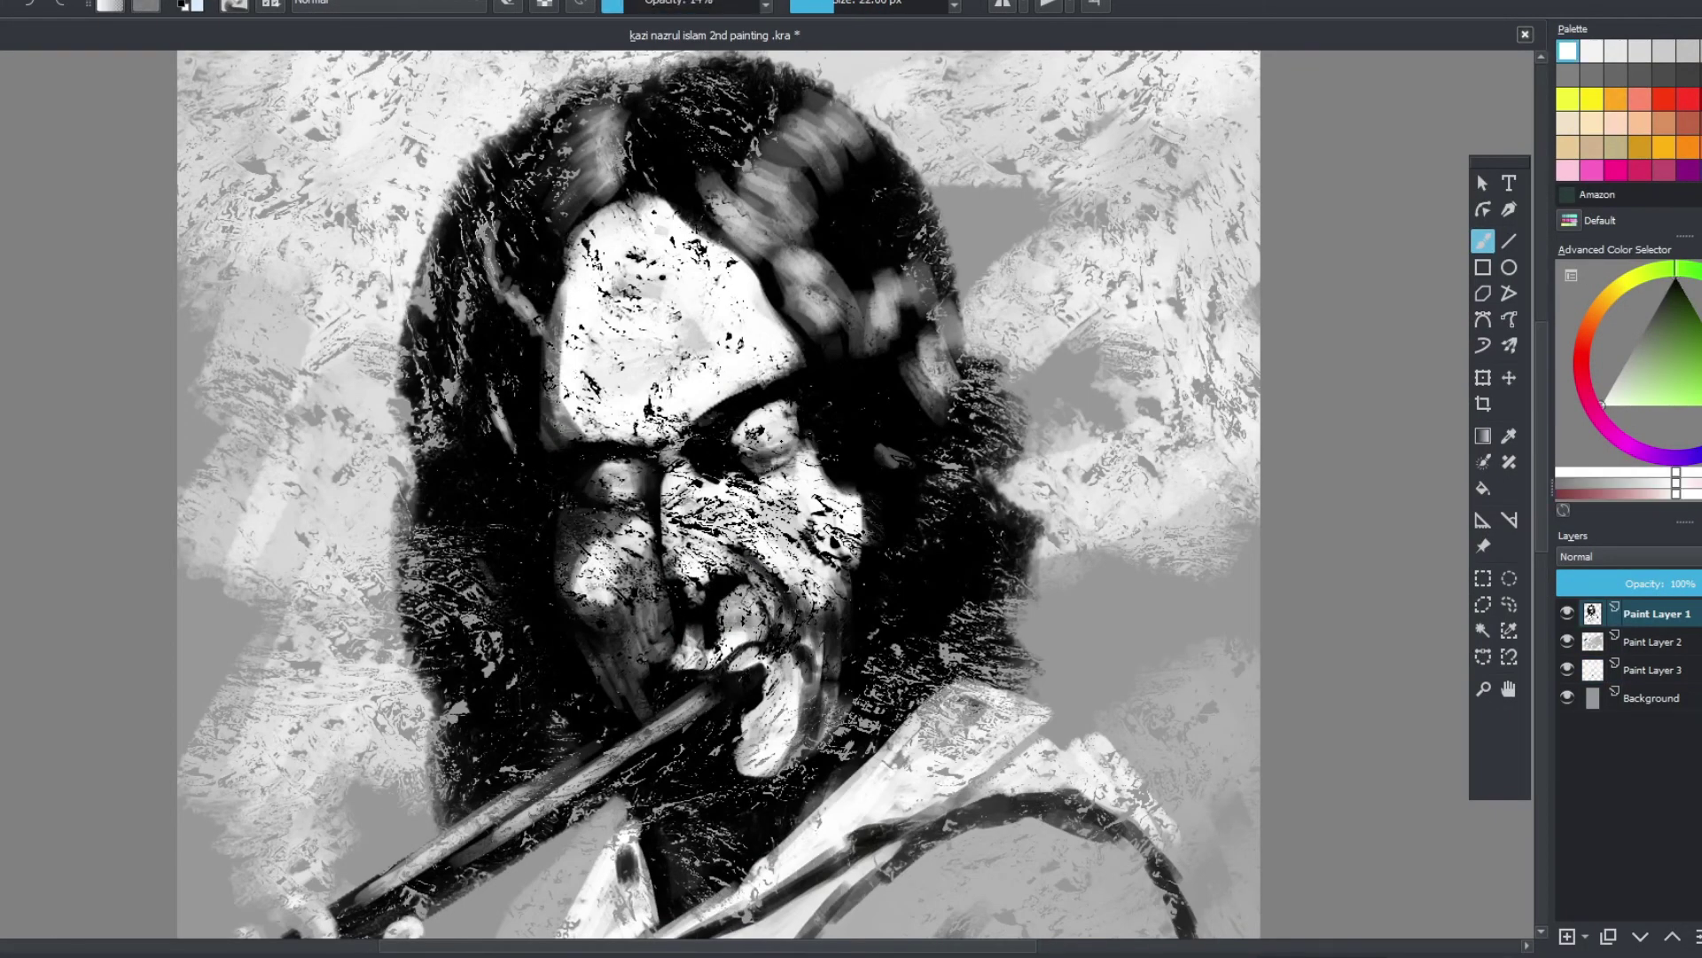
pyautogui.press('-')
pyautogui.press('-')
pyautogui.scroll(-2, 709, 497)
pyautogui.press('x')
# - Test broad grey strokes over the hand, right background, lower canvas and hair, then undo them
pyautogui.press('[')
pyautogui.press('[')
pyautogui.press('[')
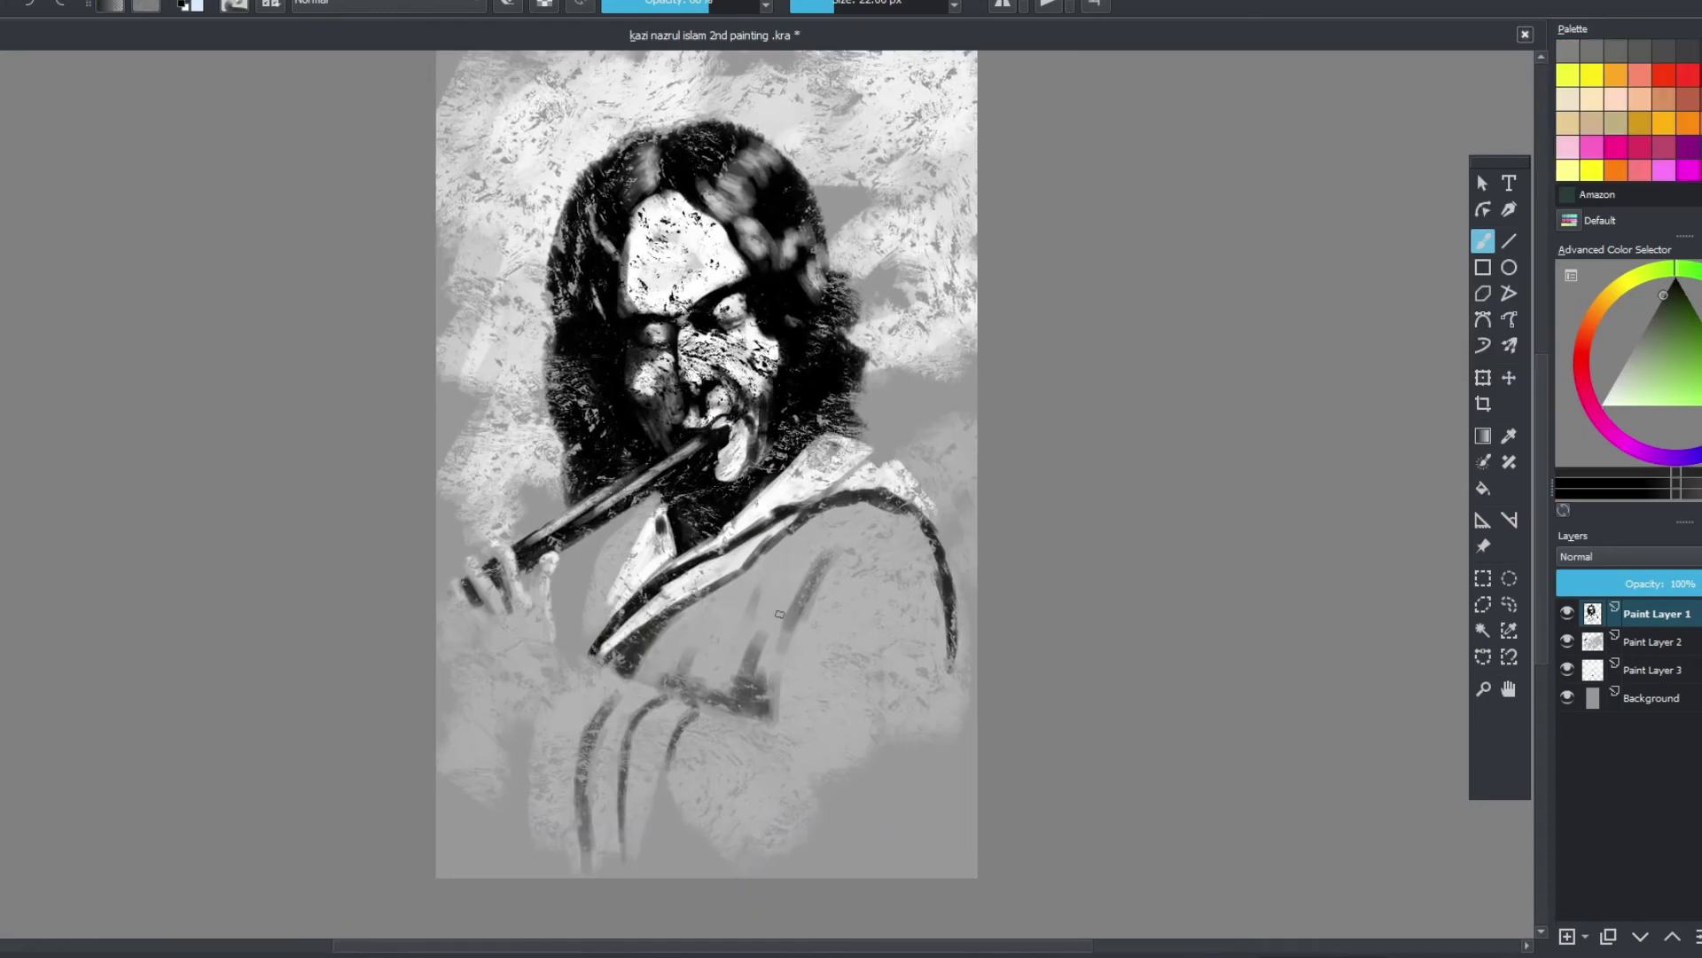
pyautogui.press('pagedown')
pyautogui.press('pagedown')
pyautogui.moveTo(449, 626); pyautogui.dragTo(585, 568)
pyautogui.moveTo(913, 337); pyautogui.dragTo(799, 787)
pyautogui.moveTo(842, 674); pyautogui.dragTo(470, 842)
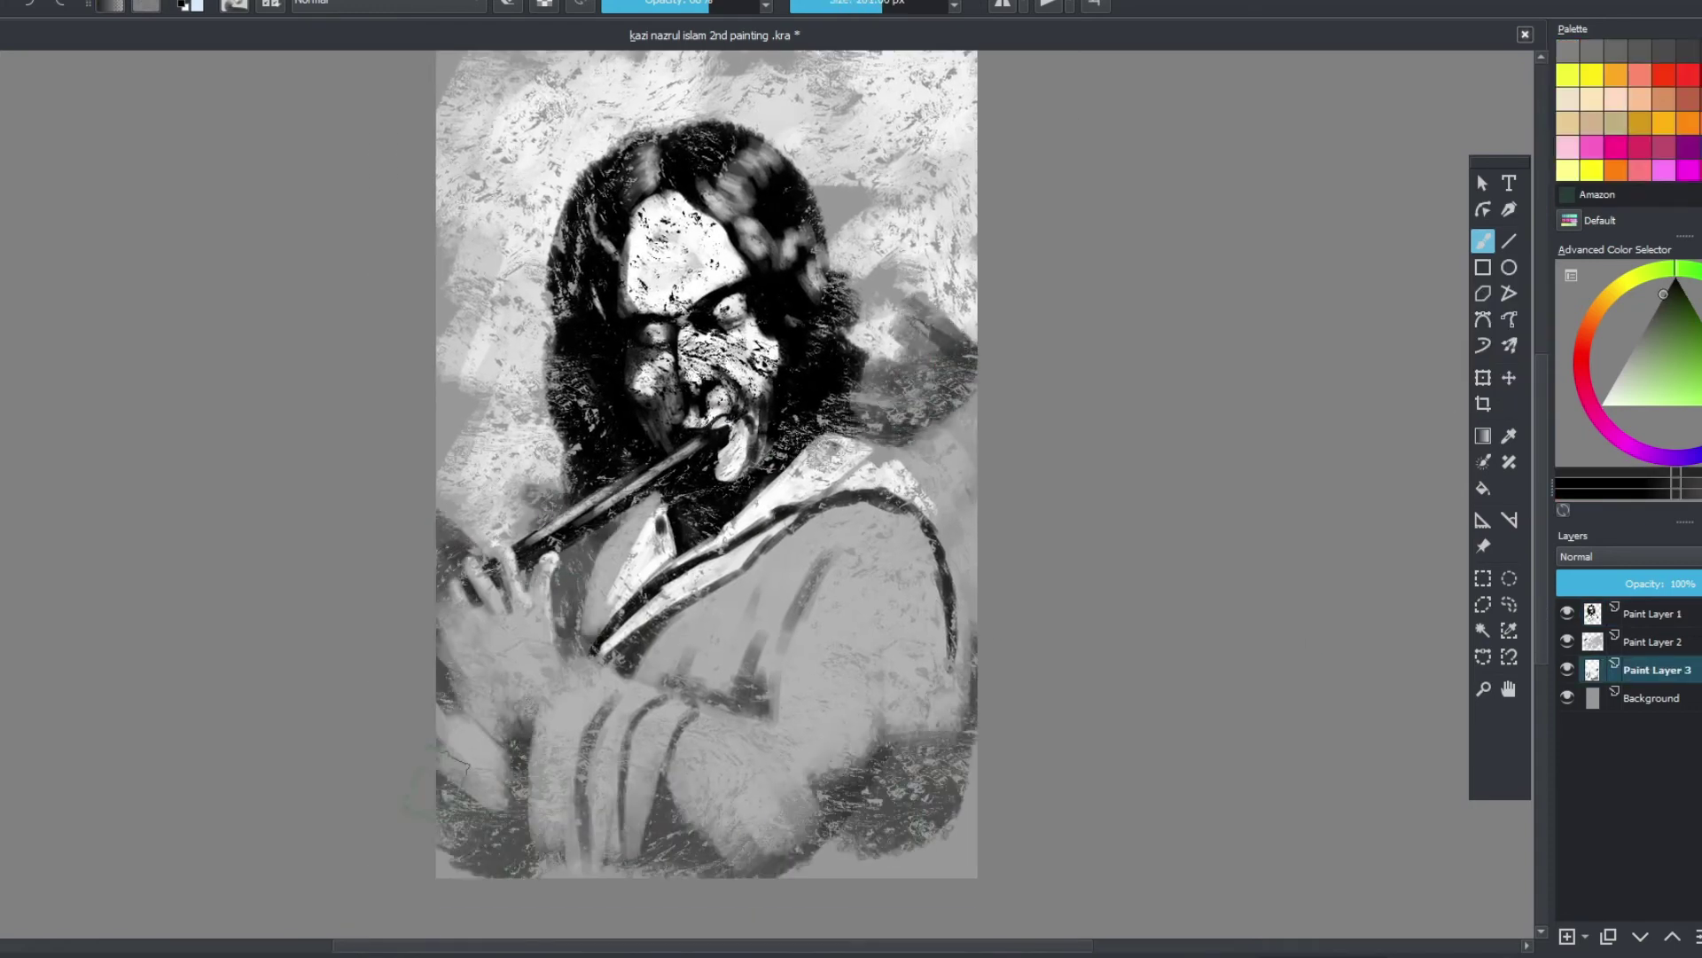
pyautogui.moveTo(887, 798); pyautogui.dragTo(864, 271)
pyautogui.hotkey('ctrl', 'z')
pyautogui.hotkey('ctrl', 'z')
pyautogui.hotkey('ctrl', 'z')
pyautogui.hotkey('ctrl', 'z')
pyautogui.hotkey('ctrl', 'z')
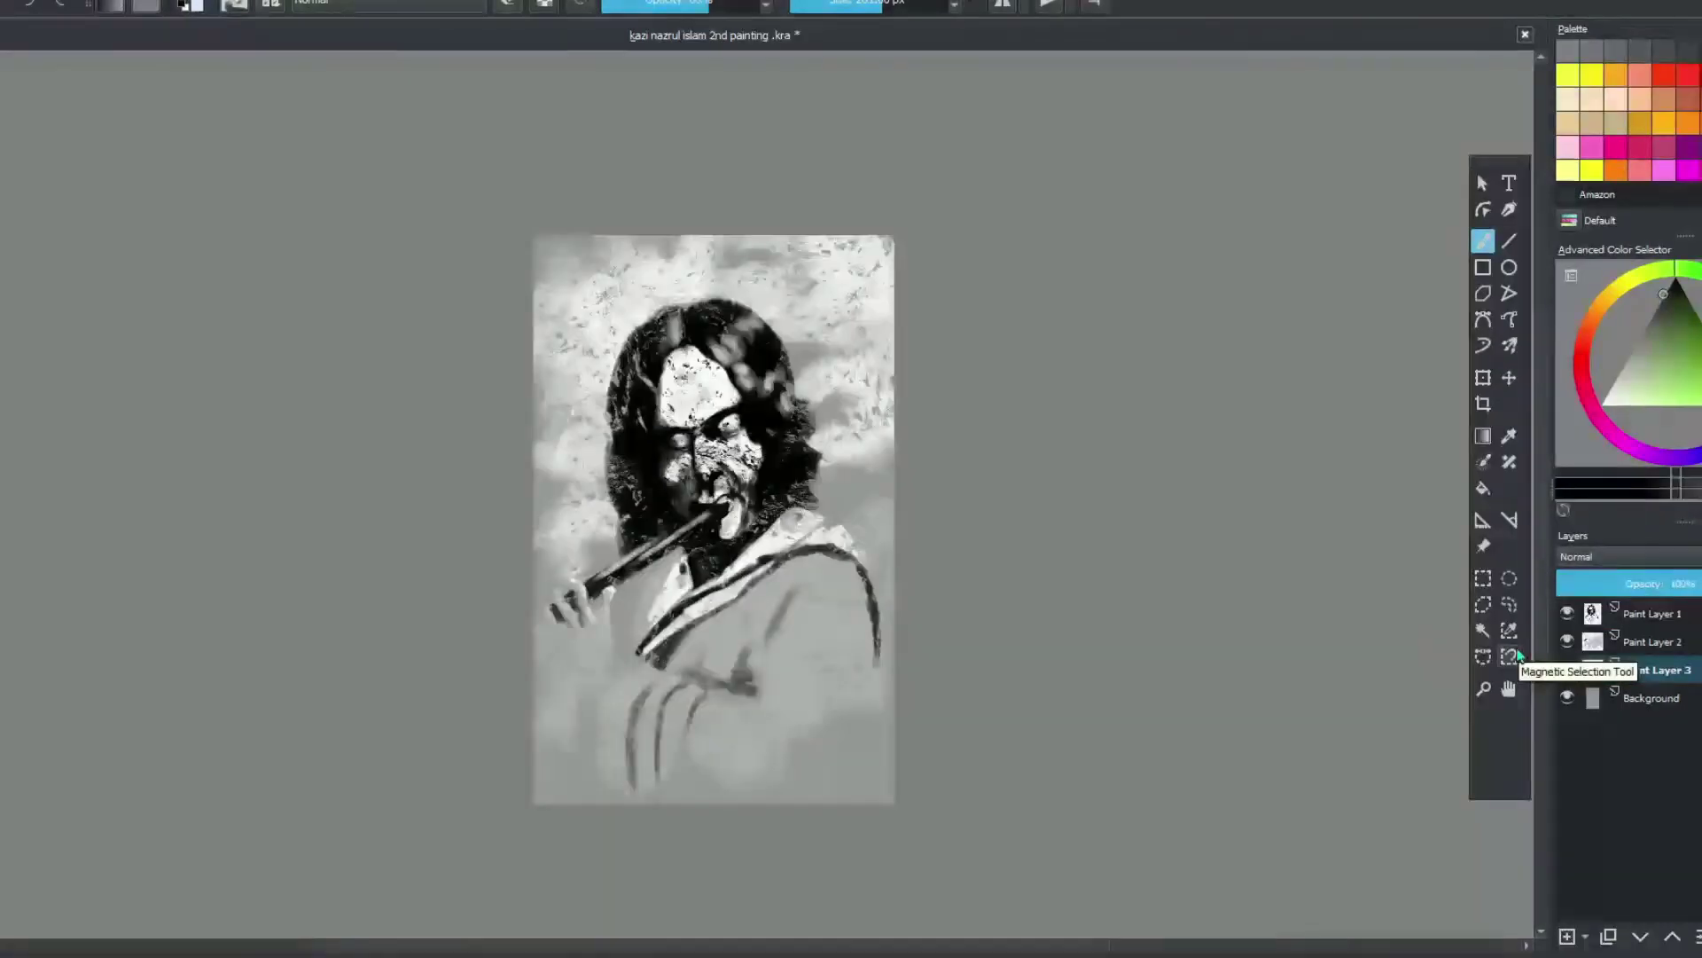
pyautogui.press('-')
# - Return to the top paint layer with a smaller, lower-opacity white brush over the lower canvas
pyautogui.press('+')
pyautogui.press('+')
pyautogui.press('pageup')
pyautogui.press('pageup')
pyautogui.press('+')
pyautogui.press('[')
pyautogui.press('[')
pyautogui.press('[')
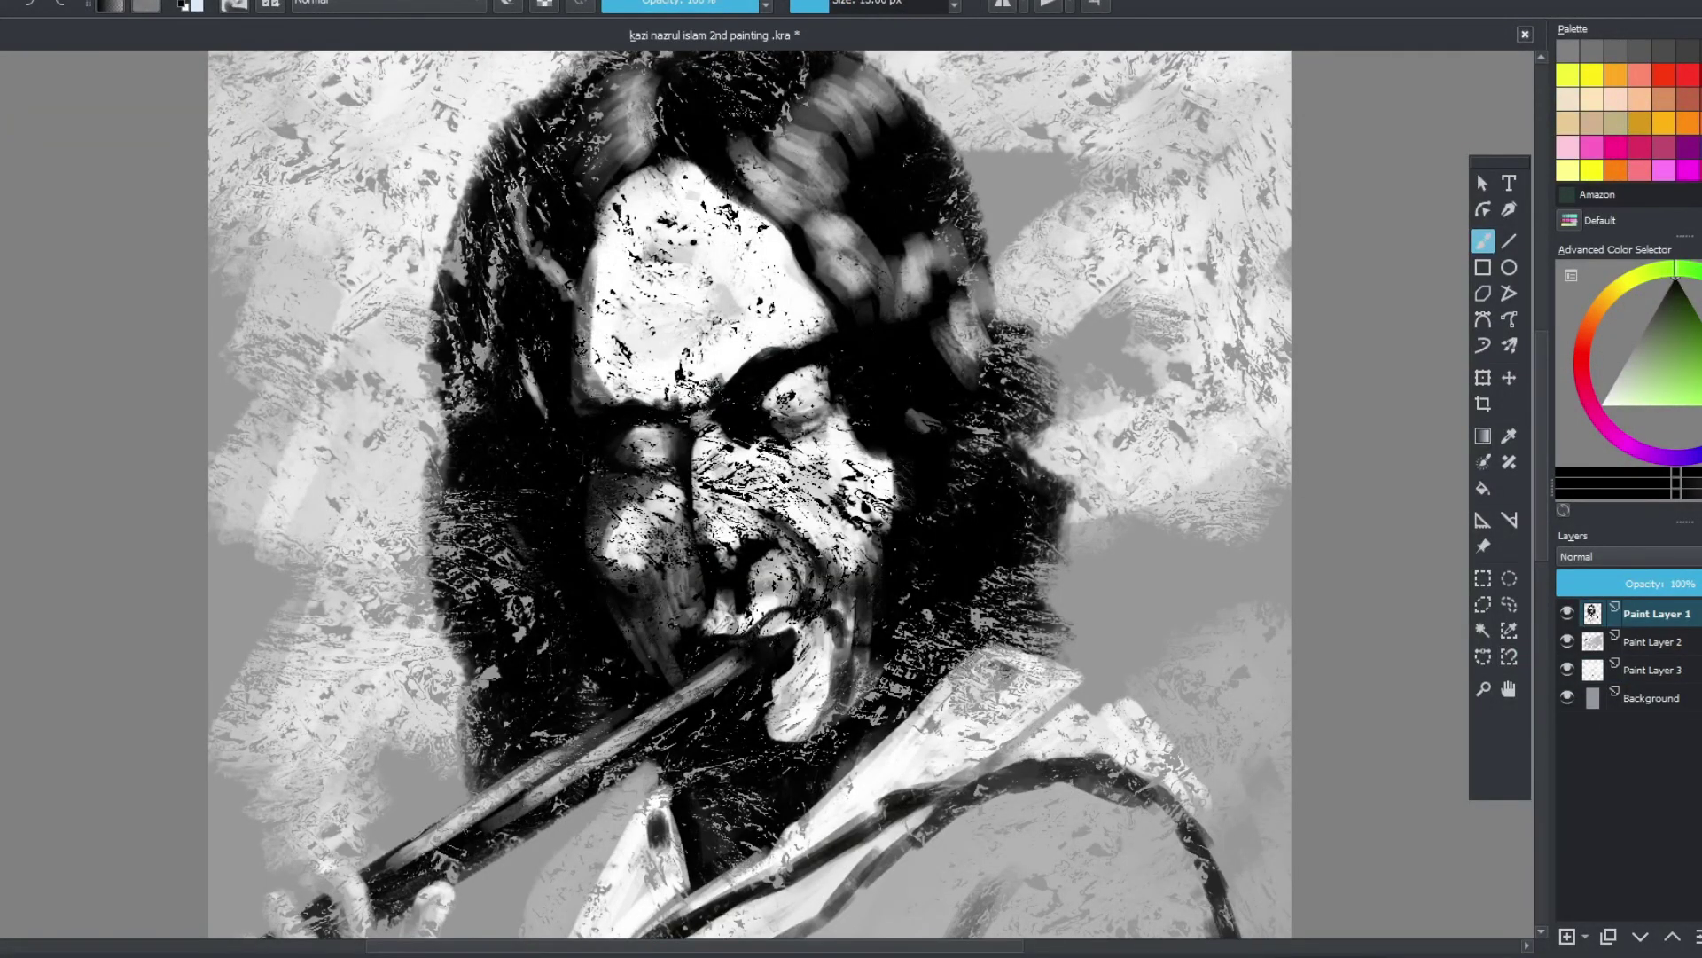
pyautogui.press('-')
pyautogui.press('-')
pyautogui.press('/')
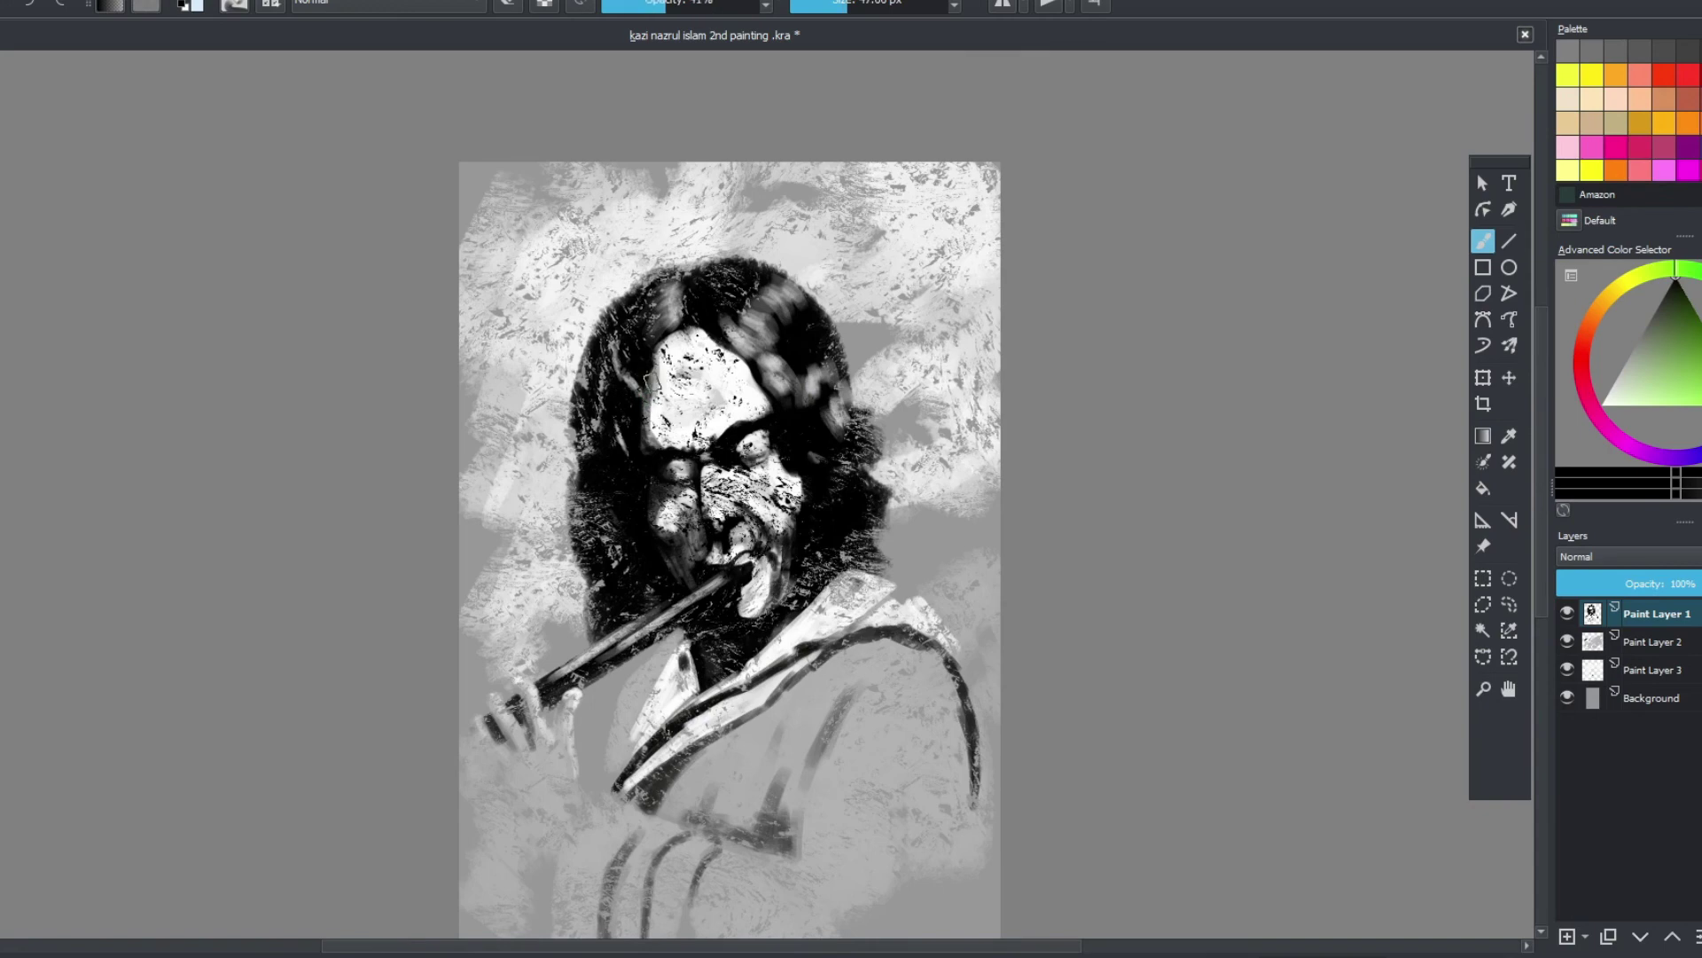
pyautogui.press('/')
pyautogui.moveTo(832, 937); pyautogui.dragTo(828, 835)
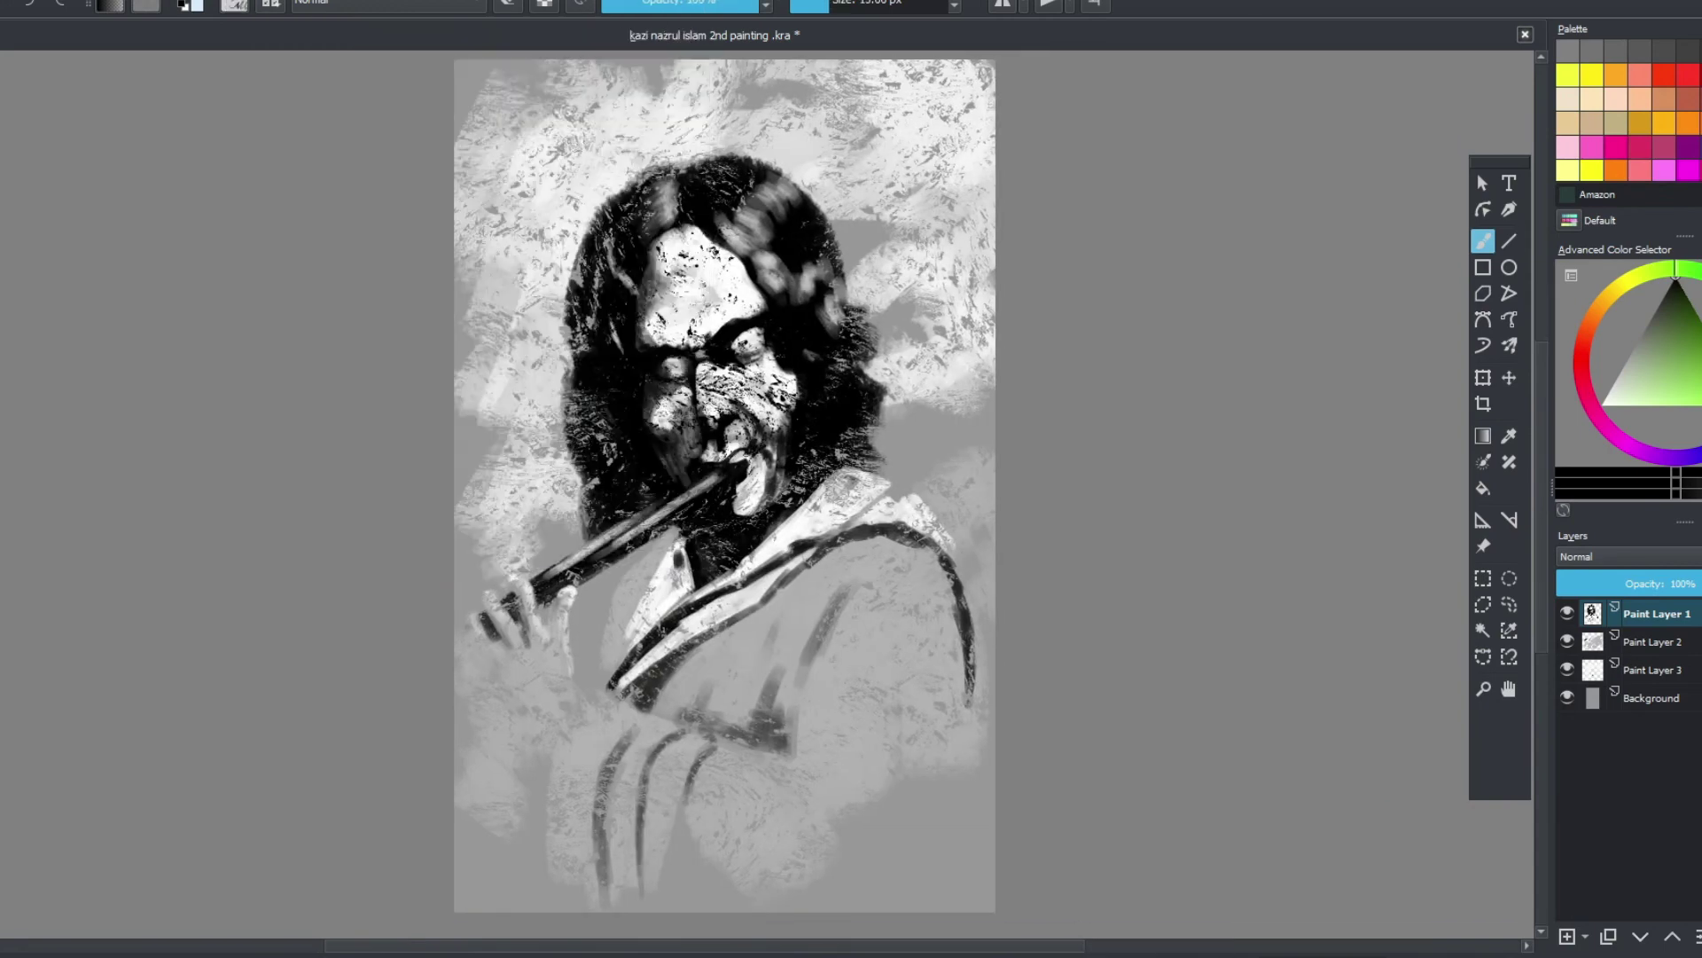
# - Level and scale down the signature and 12-07-21 date with a Ctrl+T transform
pyautogui.press('x')
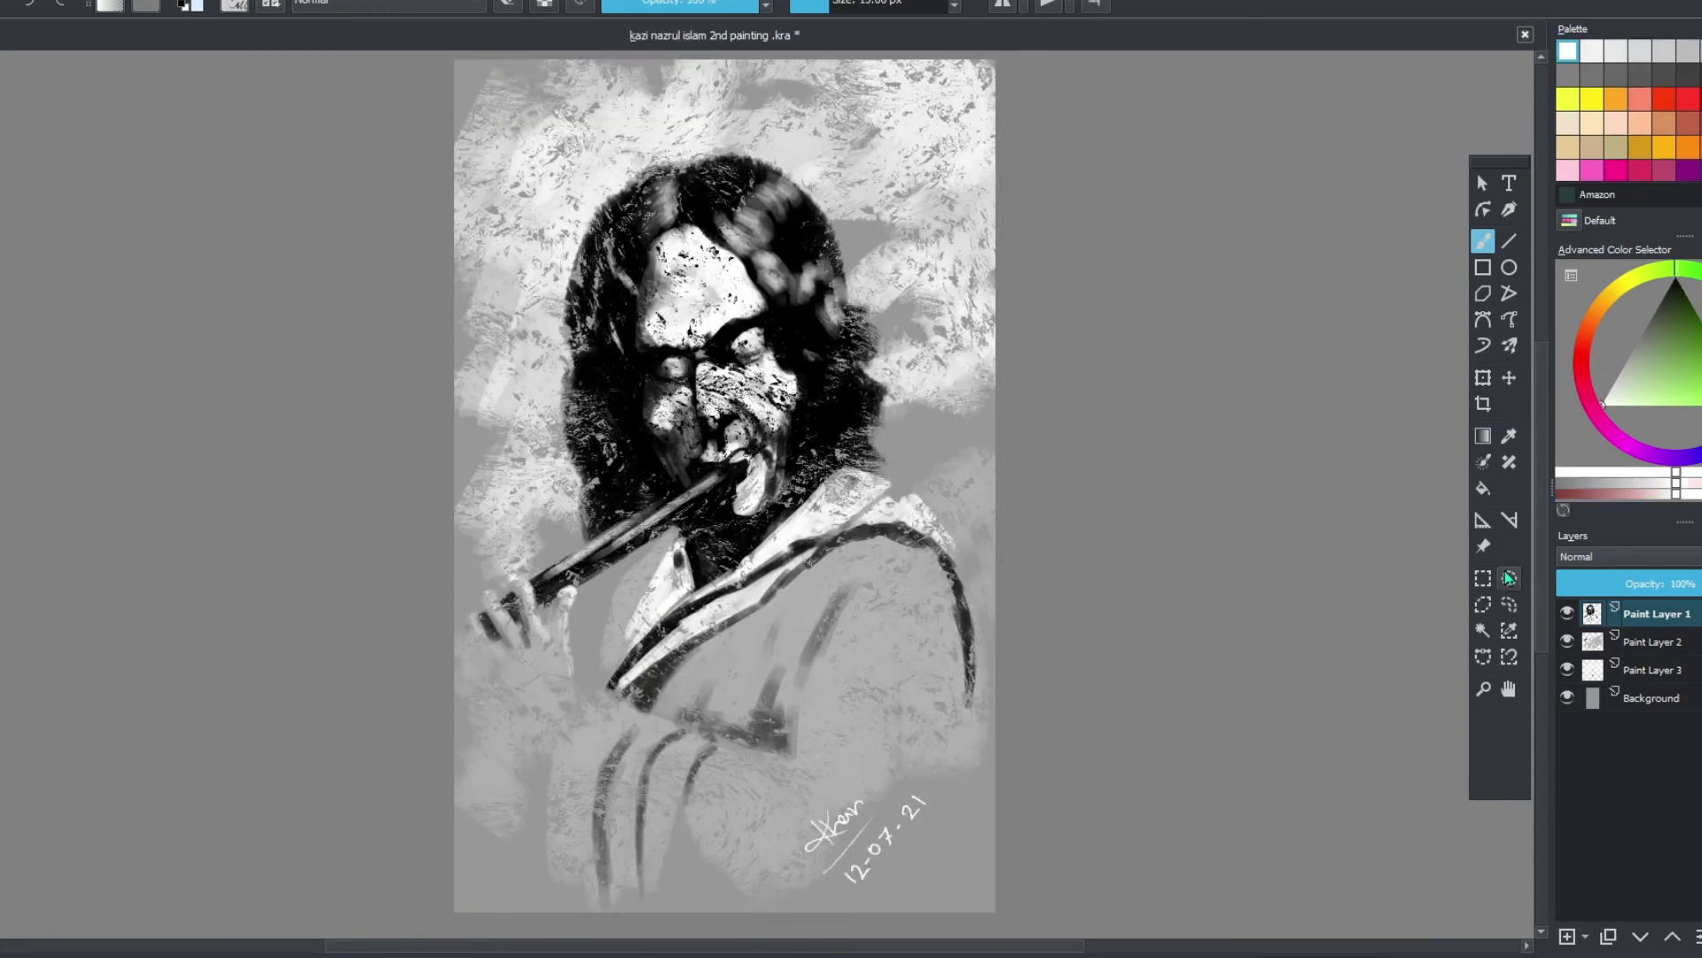
pyautogui.hotkey('ctrl', 't')
pyautogui.moveTo(802, 882); pyautogui.dragTo(778, 857)
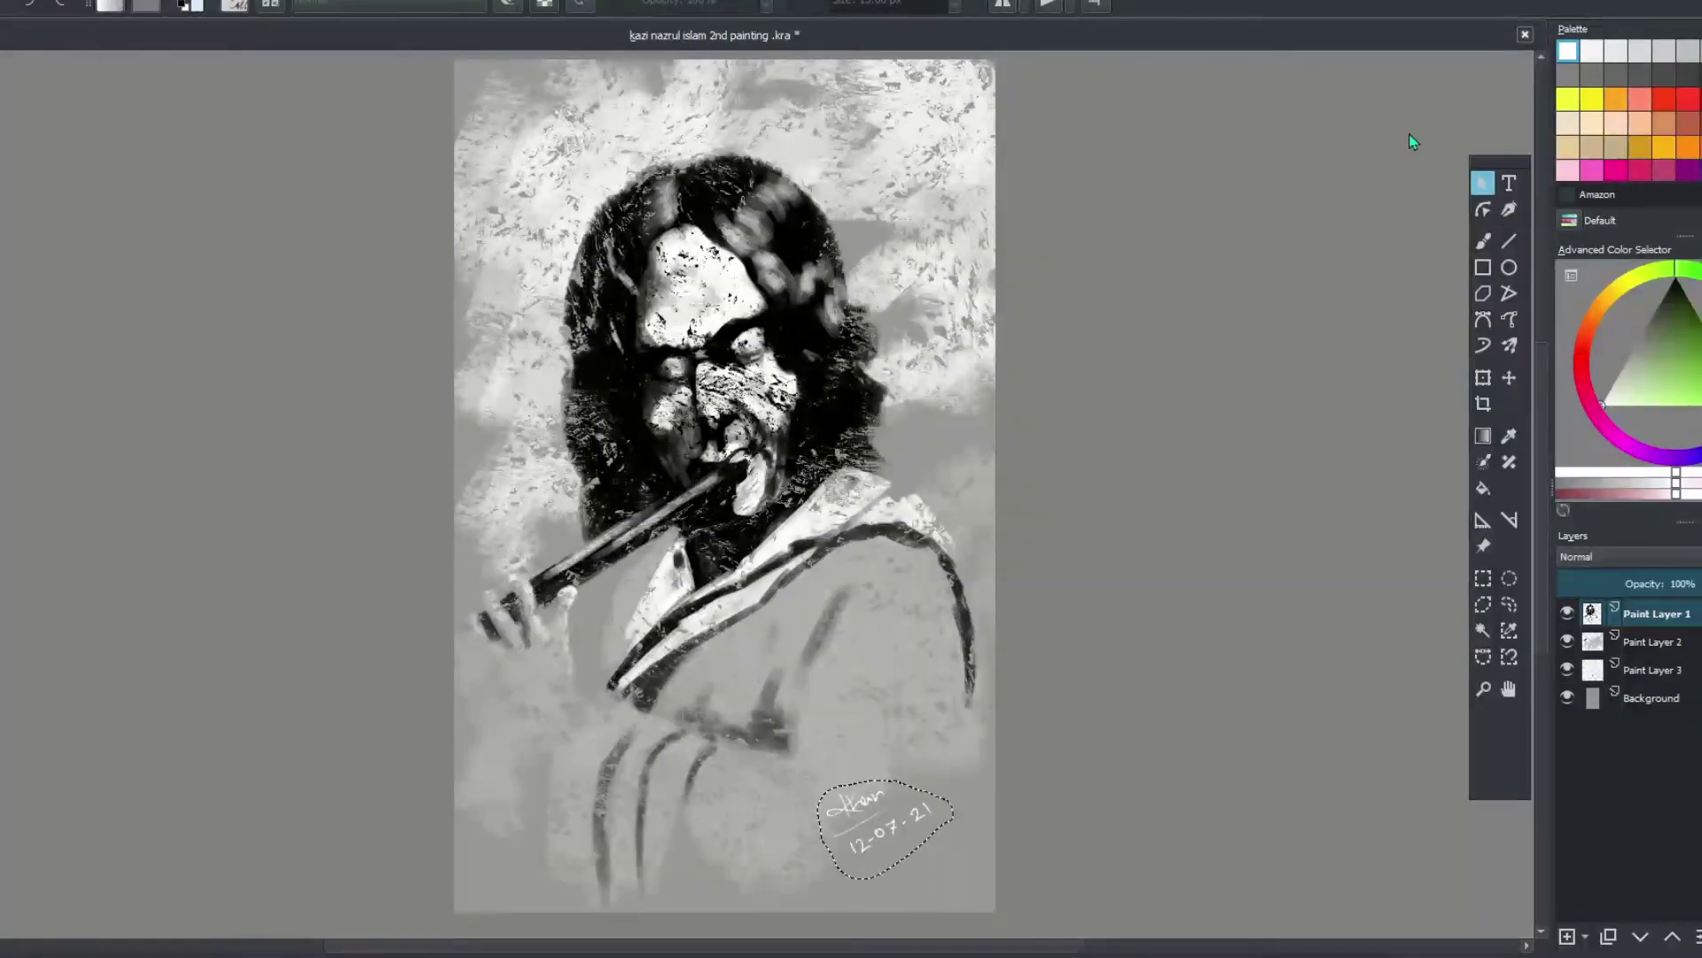